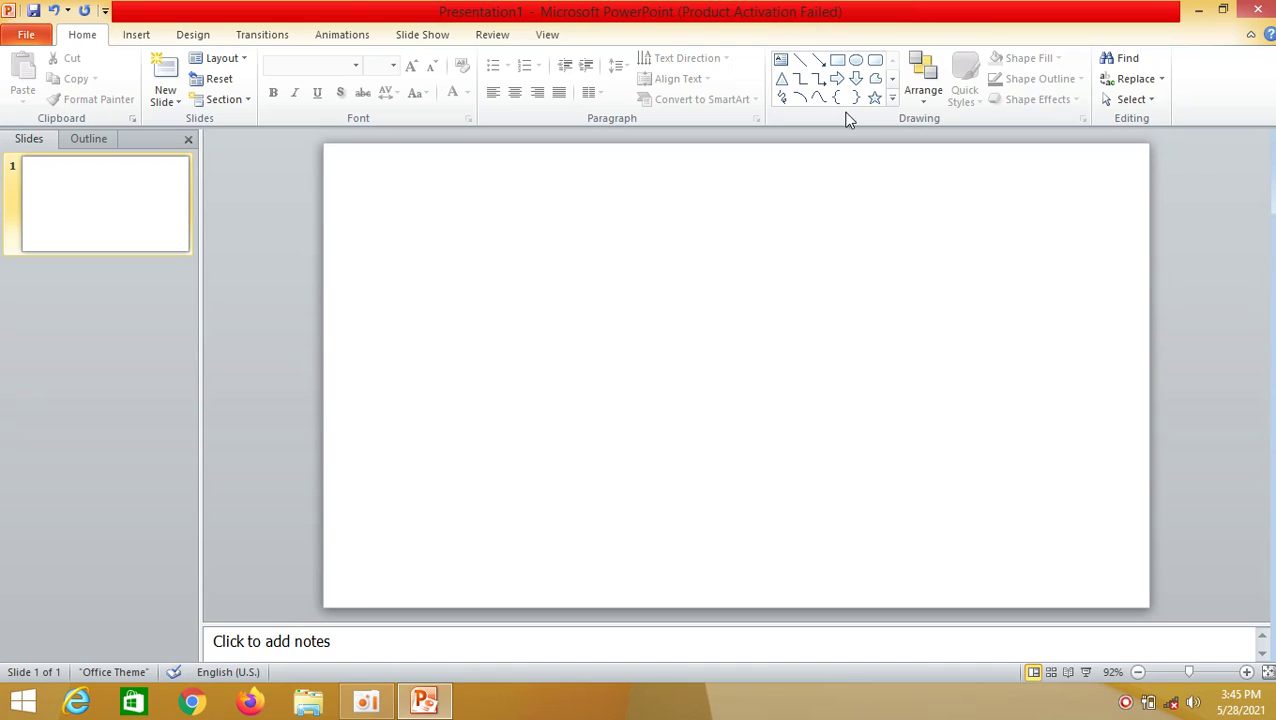
Draw a rectangle over most of the slide, filled light blue with no outline.
{"action": "left_click", "coordinate": [834, 61]}
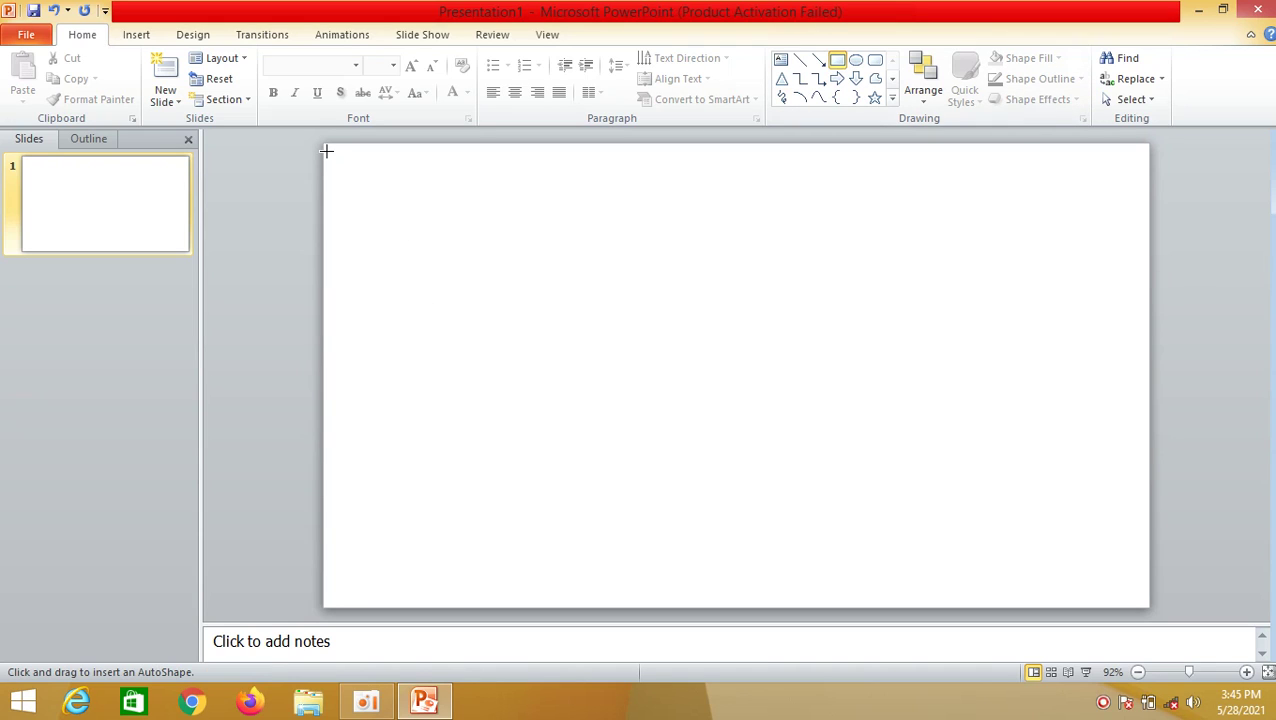
{"action": "mouse_move", "coordinate": [324, 144]}
{"action": "left_mouse_down"}
{"action": "mouse_move", "coordinate": [1147, 453]}
{"action": "mouse_move", "coordinate": [1147, 540]}
{"action": "left_mouse_up"}
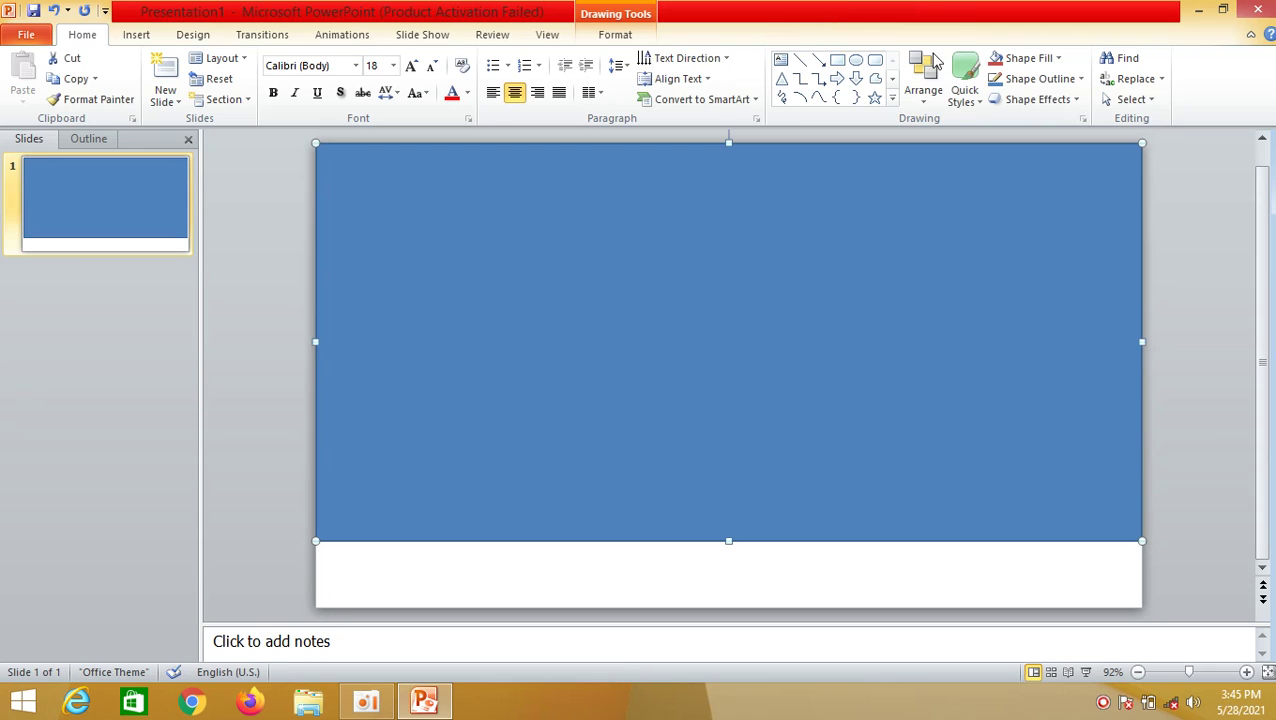
{"action": "left_click", "coordinate": [1045, 62]}
{"action": "left_click", "coordinate": [1035, 216]}
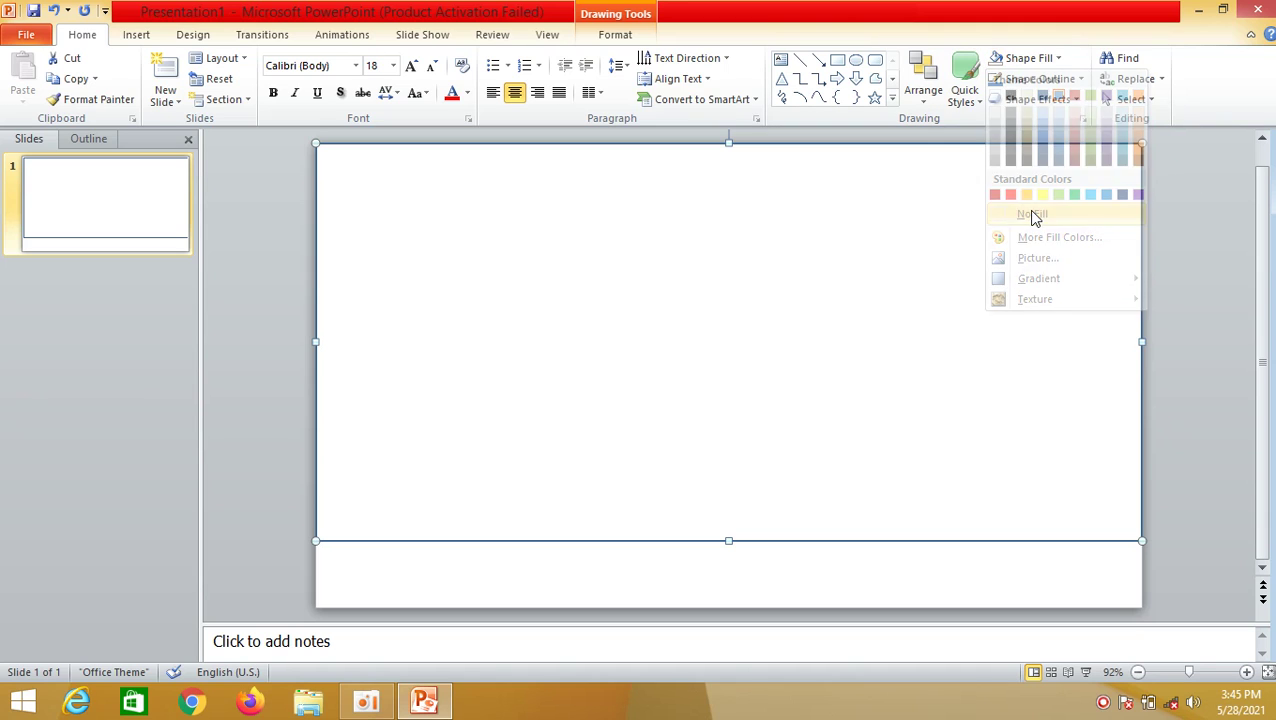
{"action": "left_click", "coordinate": [1043, 58]}
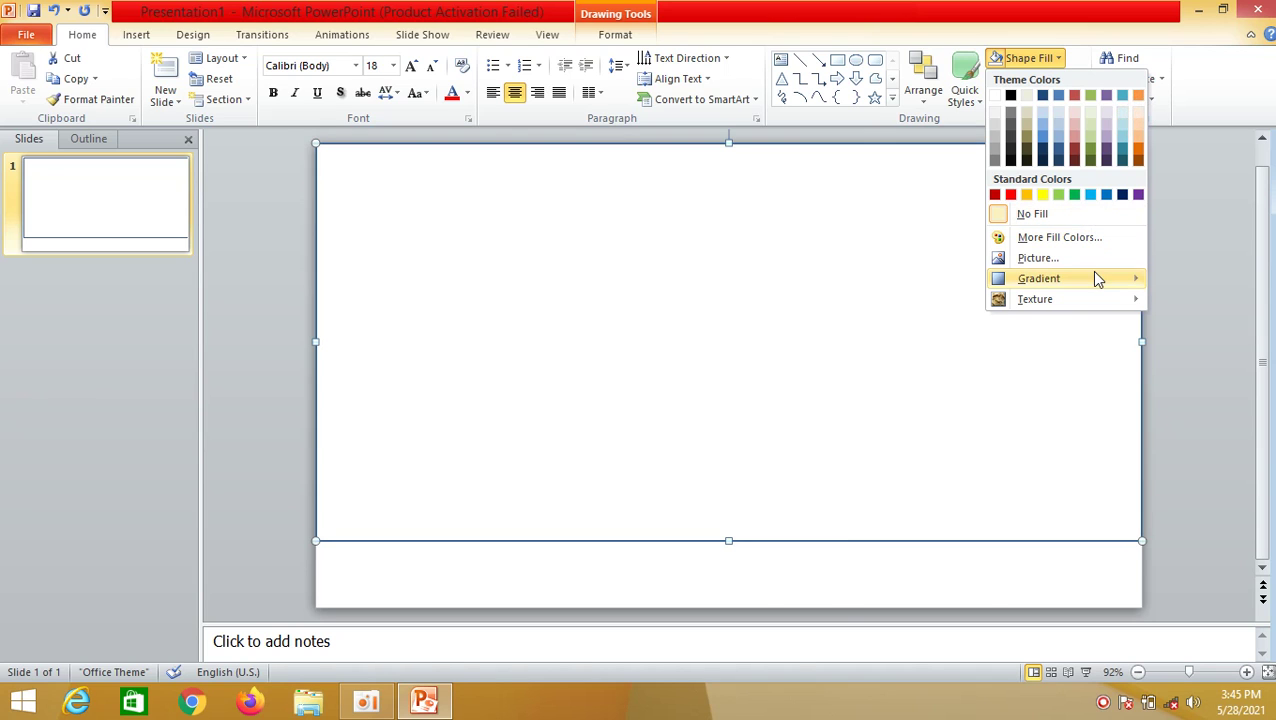
{"action": "mouse_move", "coordinate": [1096, 277]}
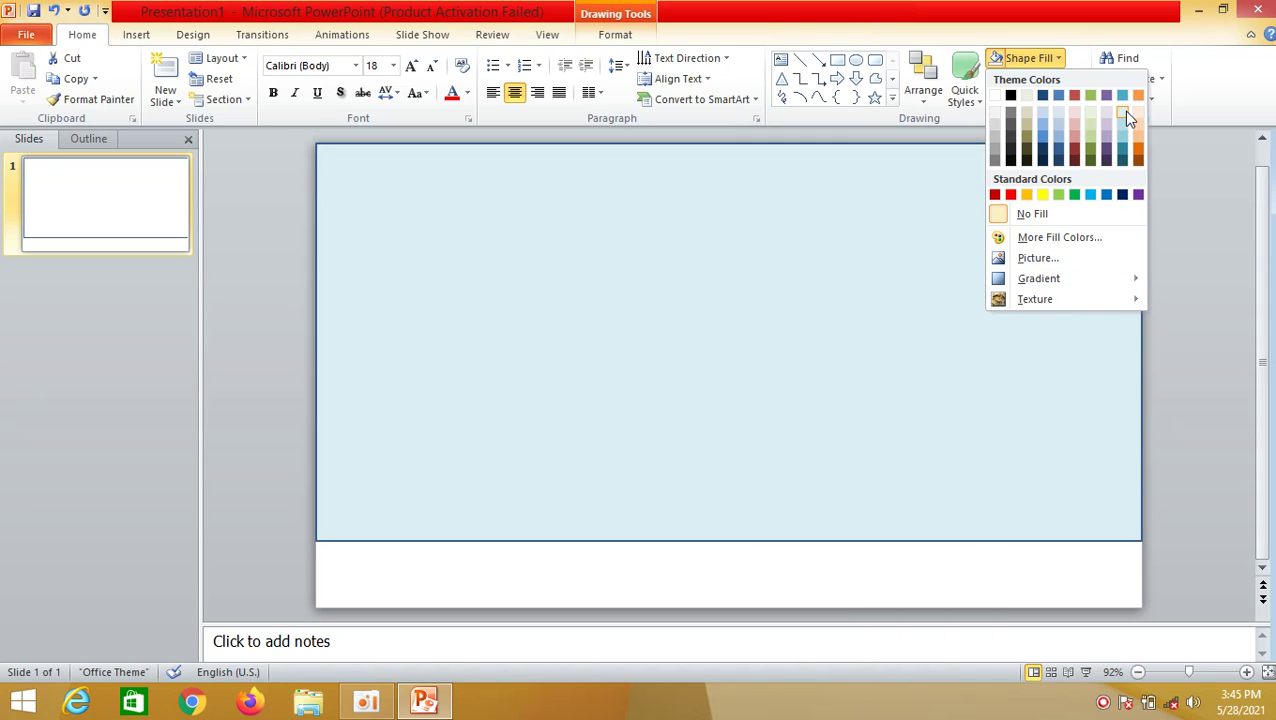
{"action": "left_click", "coordinate": [1059, 119]}
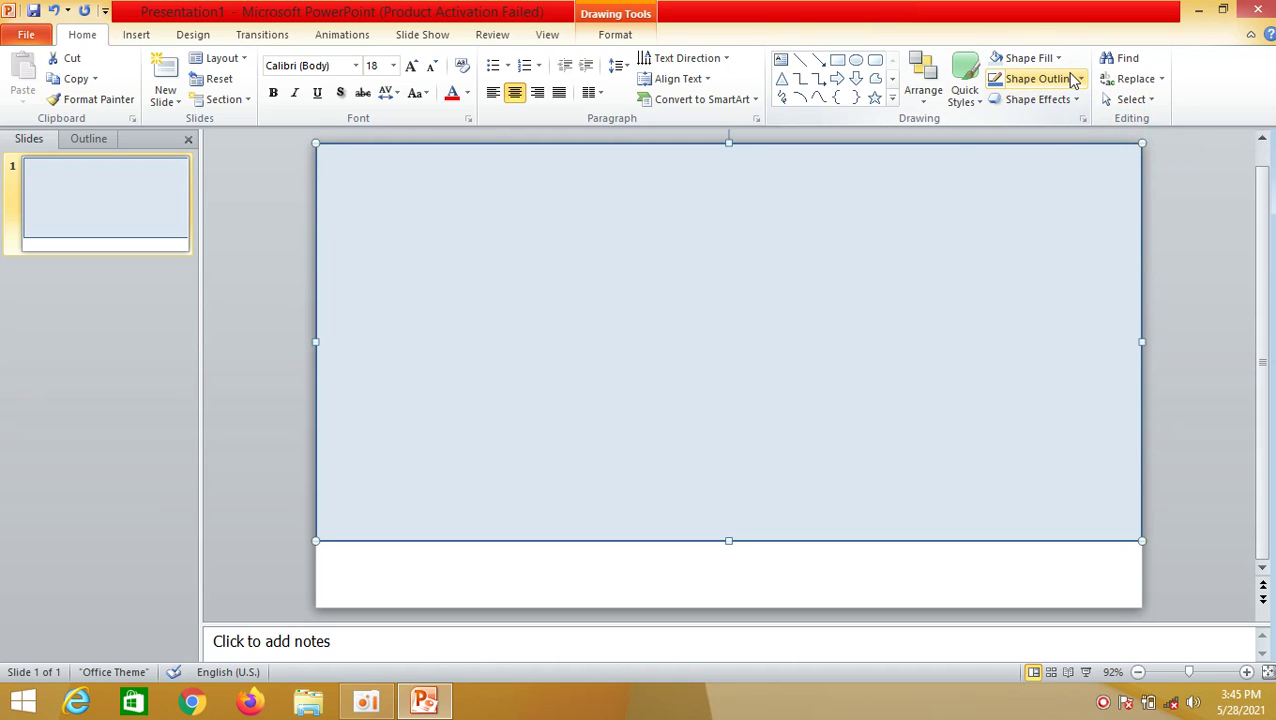
{"action": "left_click", "coordinate": [1073, 80]}
{"action": "left_click", "coordinate": [1034, 240]}
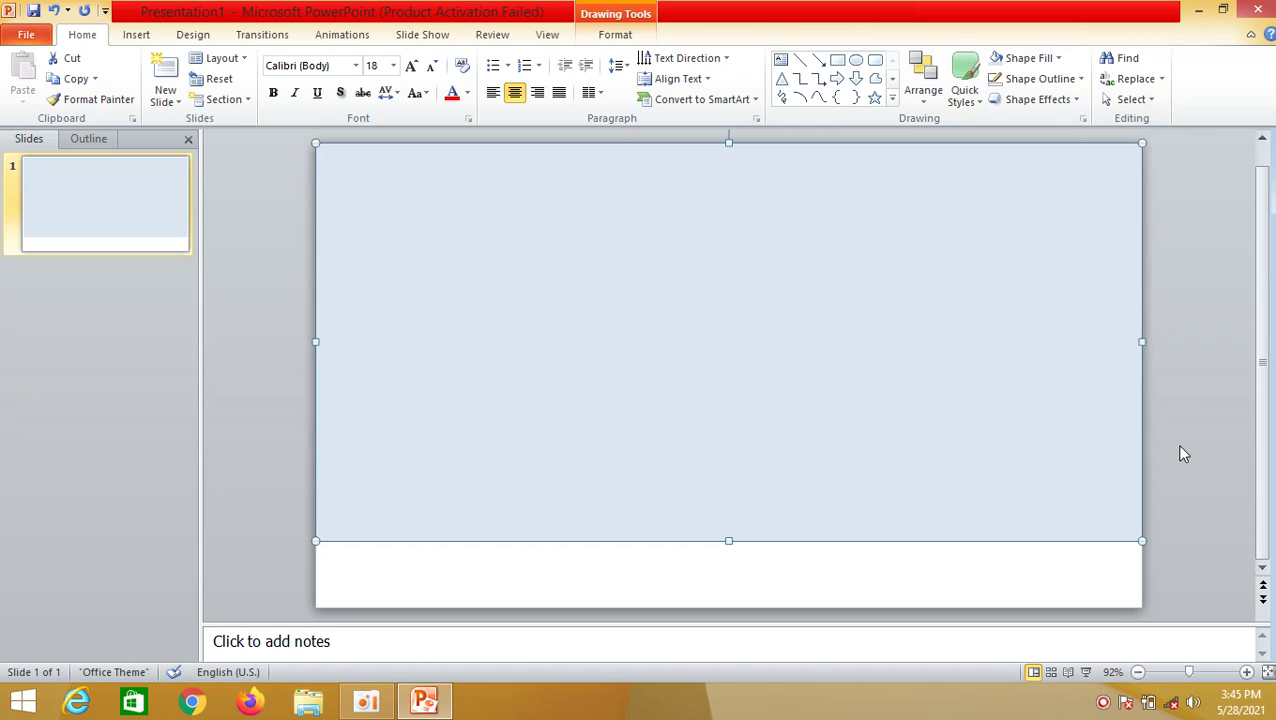
Raise the sky rectangle's bottom edge slightly, leaving a narrow strip below.
{"action": "left_click", "coordinate": [1200, 378]}
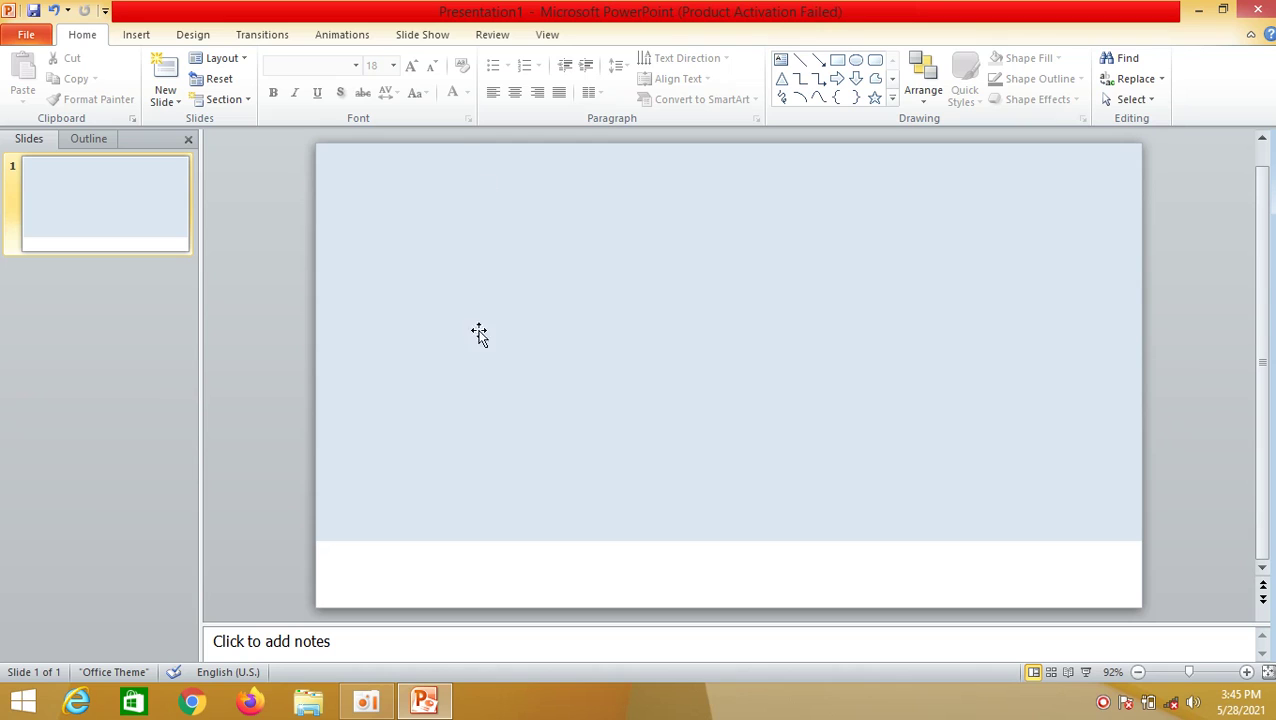
{"action": "left_click", "coordinate": [644, 543]}
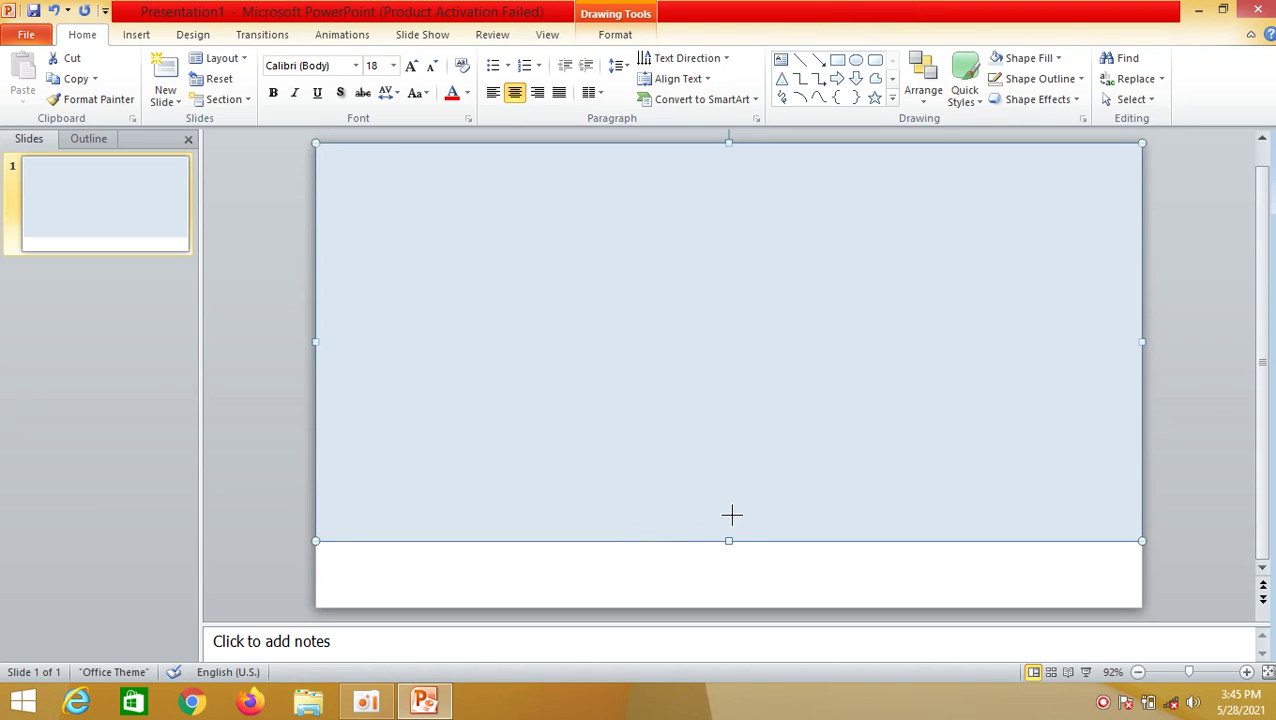
{"action": "left_click_drag", "start_coordinate": [731, 515], "coordinate": [731, 533]}
{"action": "left_click", "coordinate": [1183, 432]}
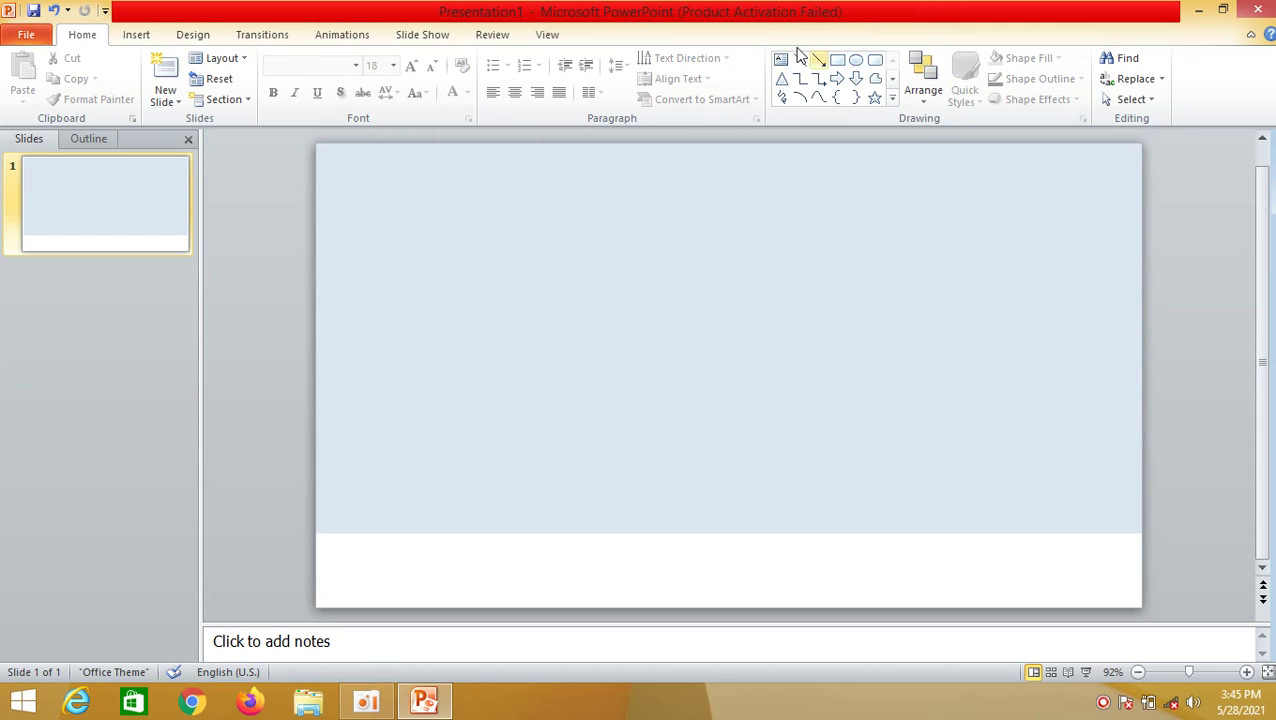
Draw a light tan rectangle across the slide's bottom band beneath the sky.
{"action": "left_click", "coordinate": [837, 59]}
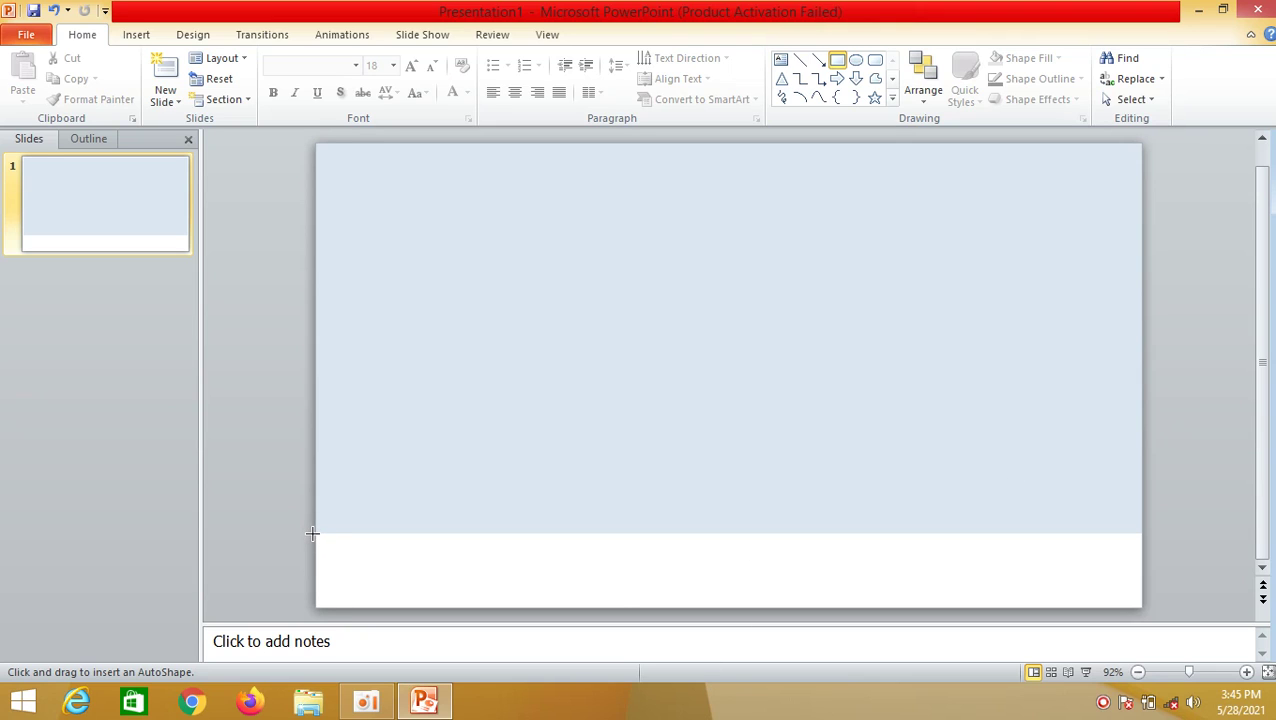
{"action": "left_click_drag", "start_coordinate": [313, 531], "coordinate": [1142, 606]}
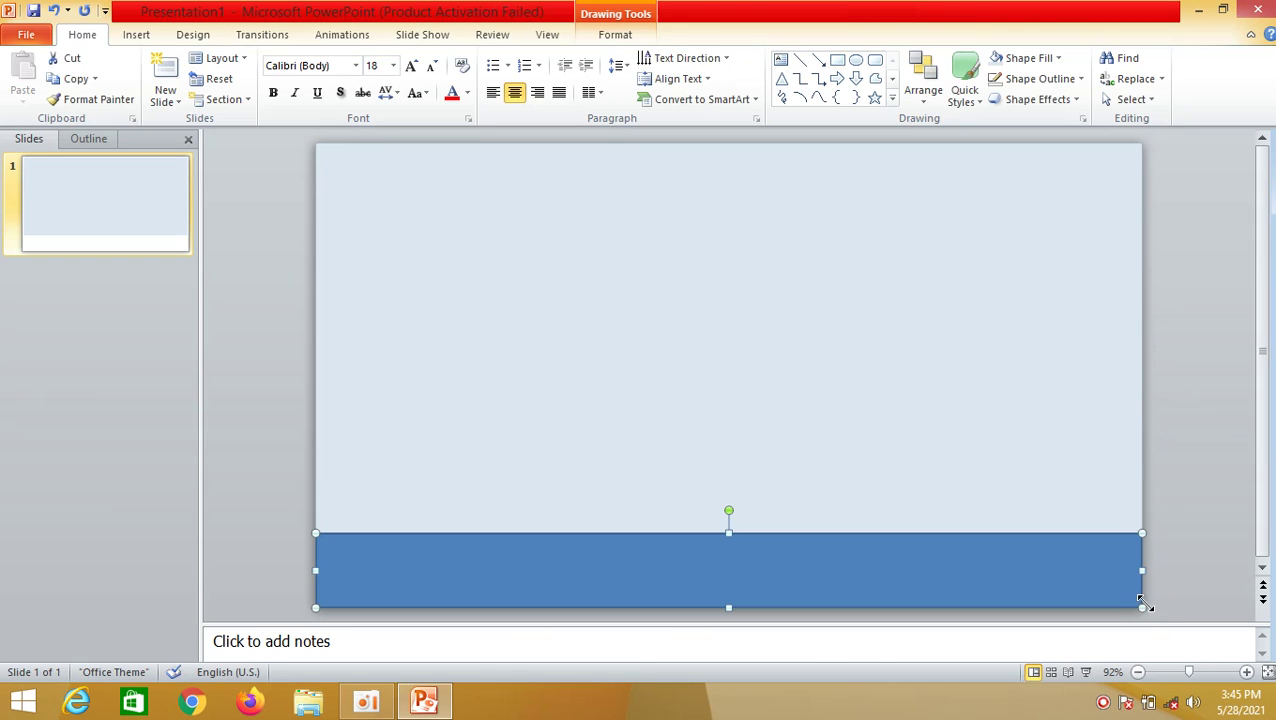
{"action": "left_click", "coordinate": [1046, 59]}
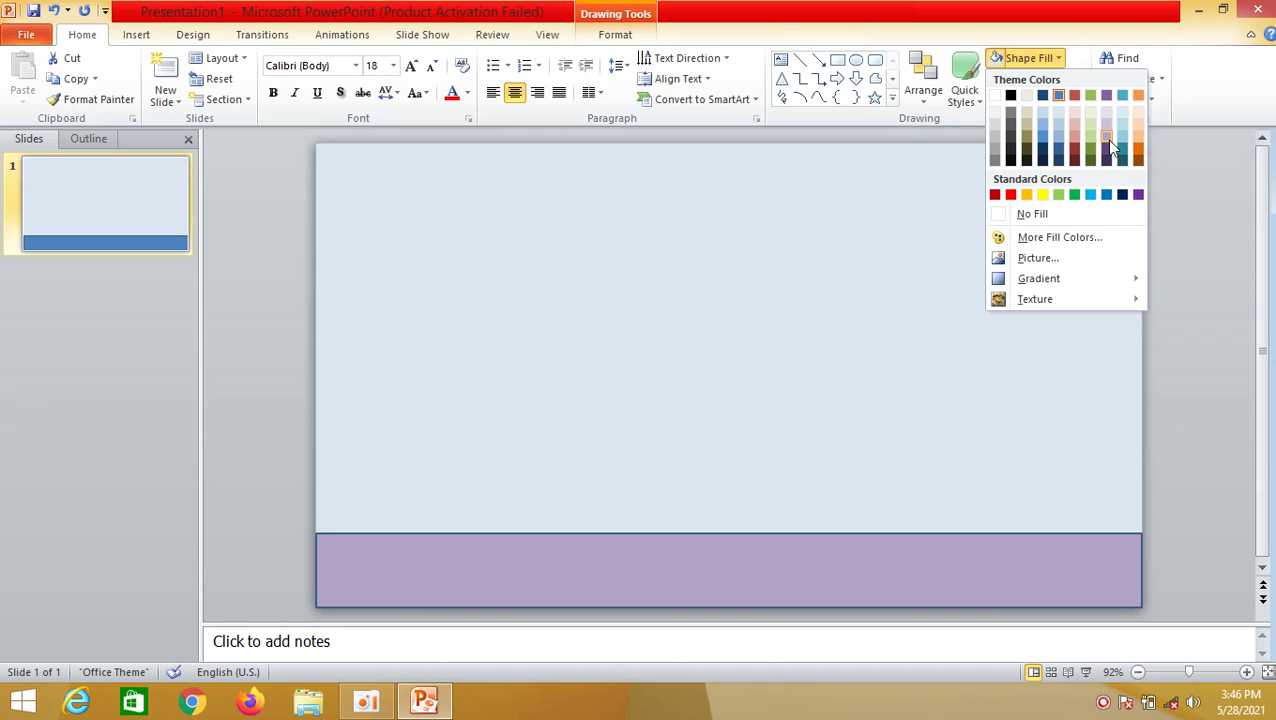
{"action": "left_click", "coordinate": [1027, 127]}
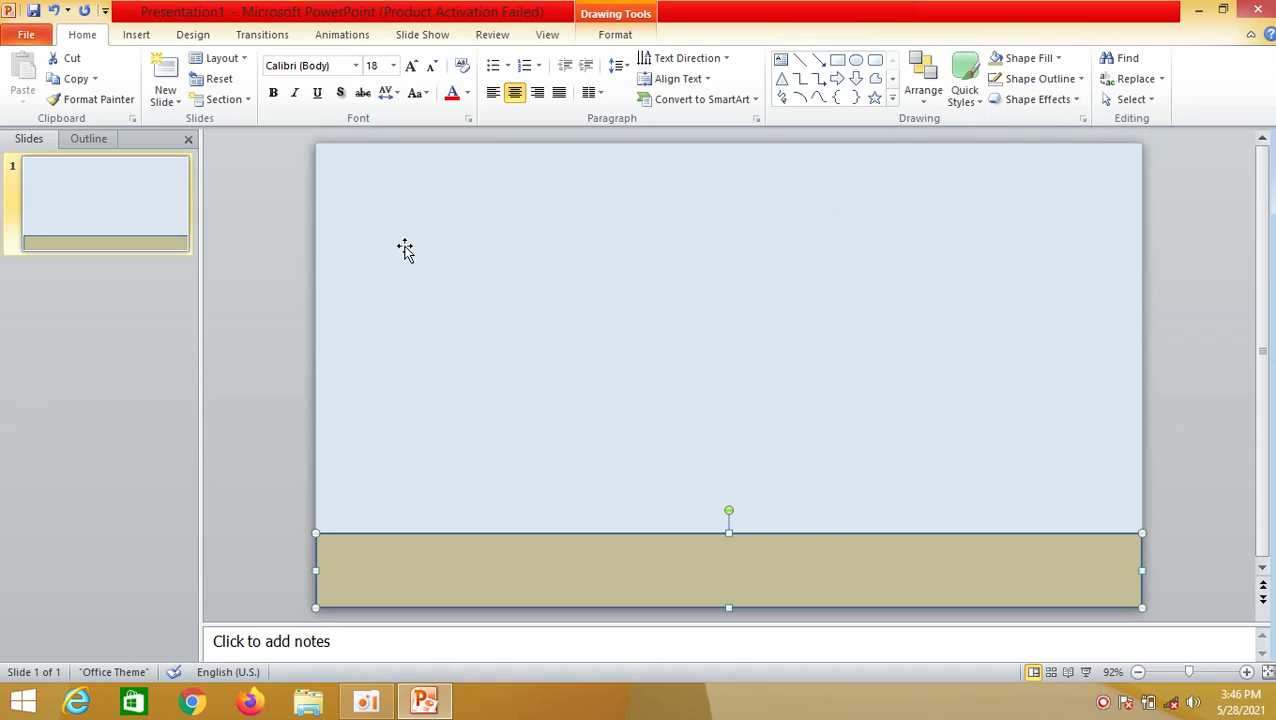
{"action": "left_click", "coordinate": [1058, 60]}
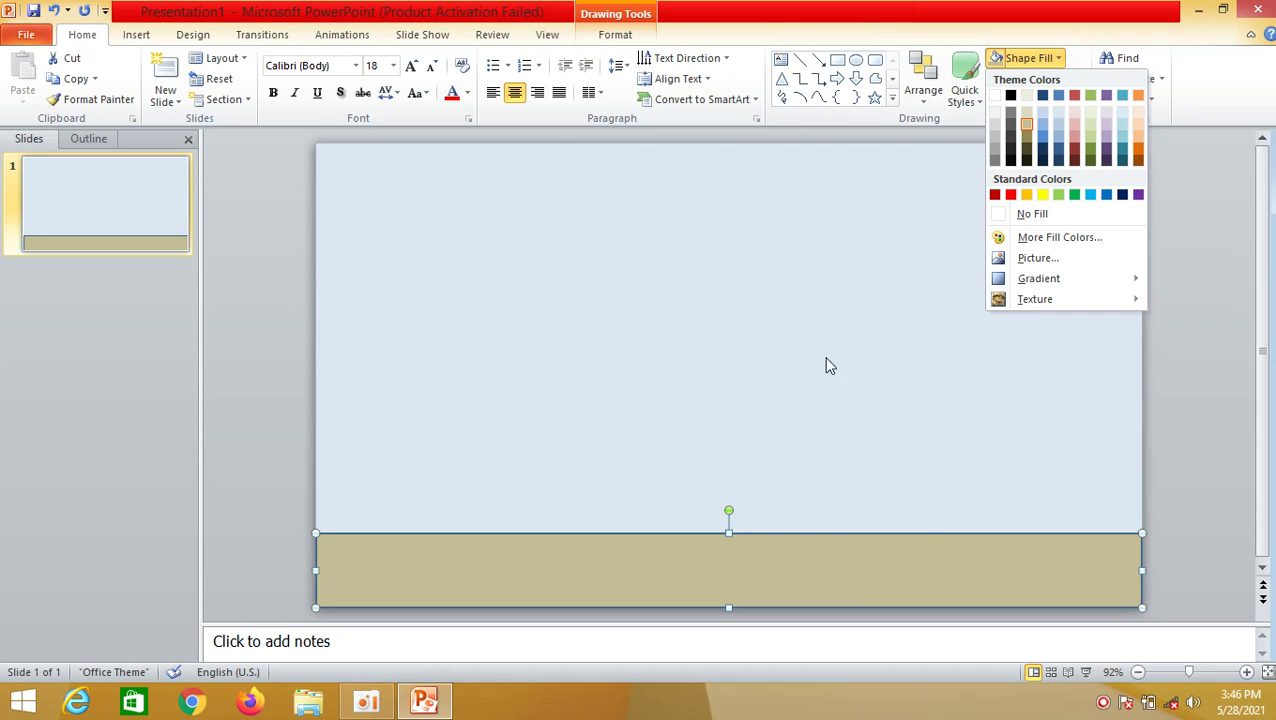
{"action": "mouse_move", "coordinate": [1012, 284]}
{"action": "key", "text": "Escape"}
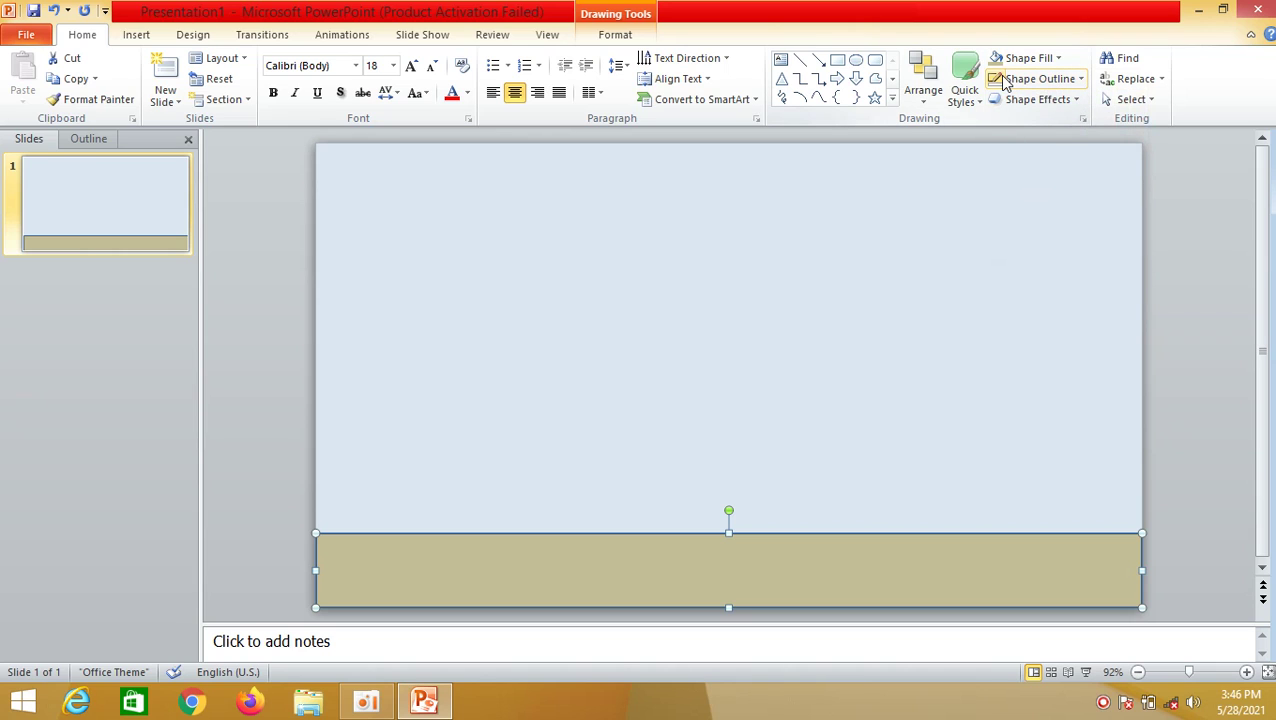
{"action": "left_click", "coordinate": [1213, 372]}
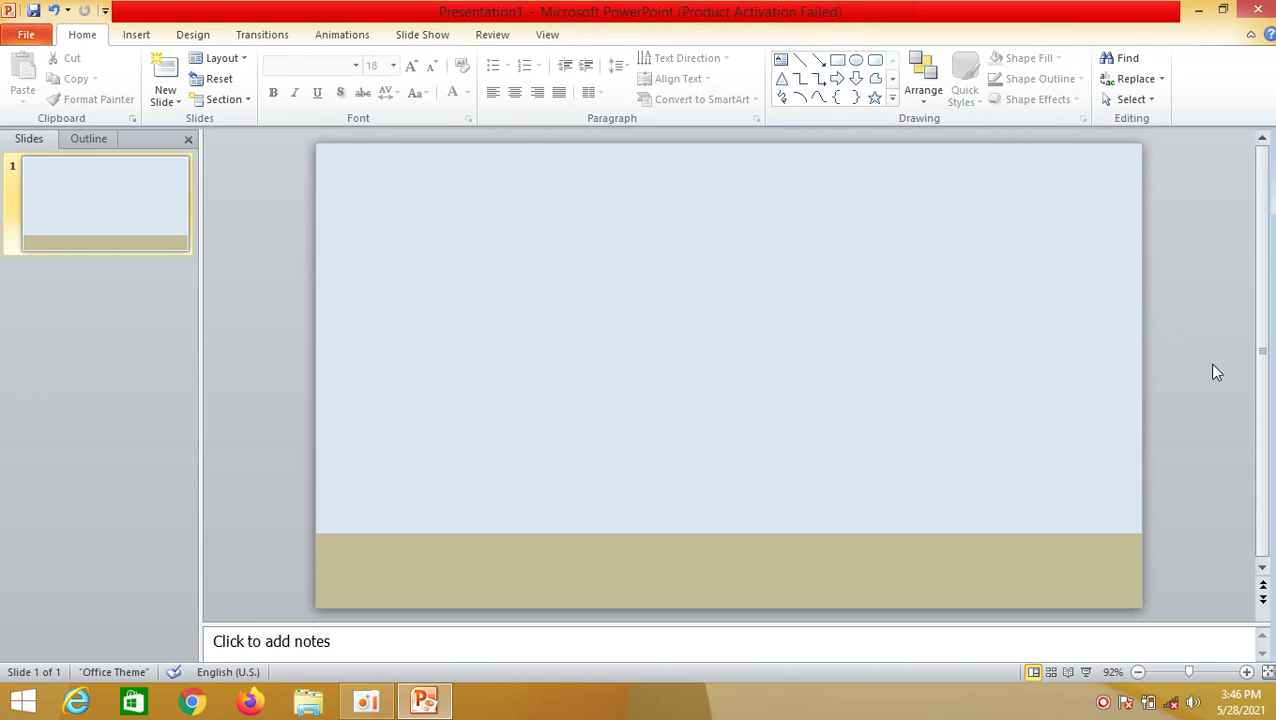
Draw a 3 pt black line along the sky–ground boundary.
{"action": "left_click", "coordinate": [800, 63]}
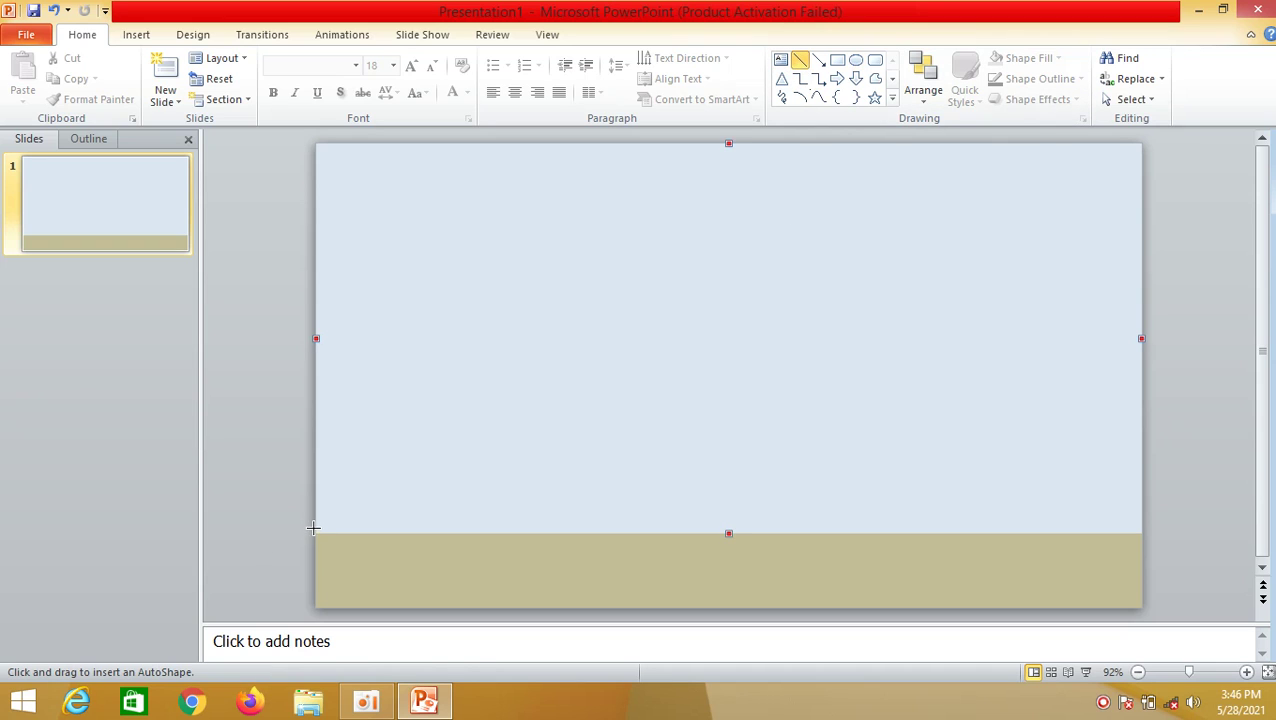
{"action": "left_click_drag", "start_coordinate": [313, 530], "coordinate": [1140, 535]}
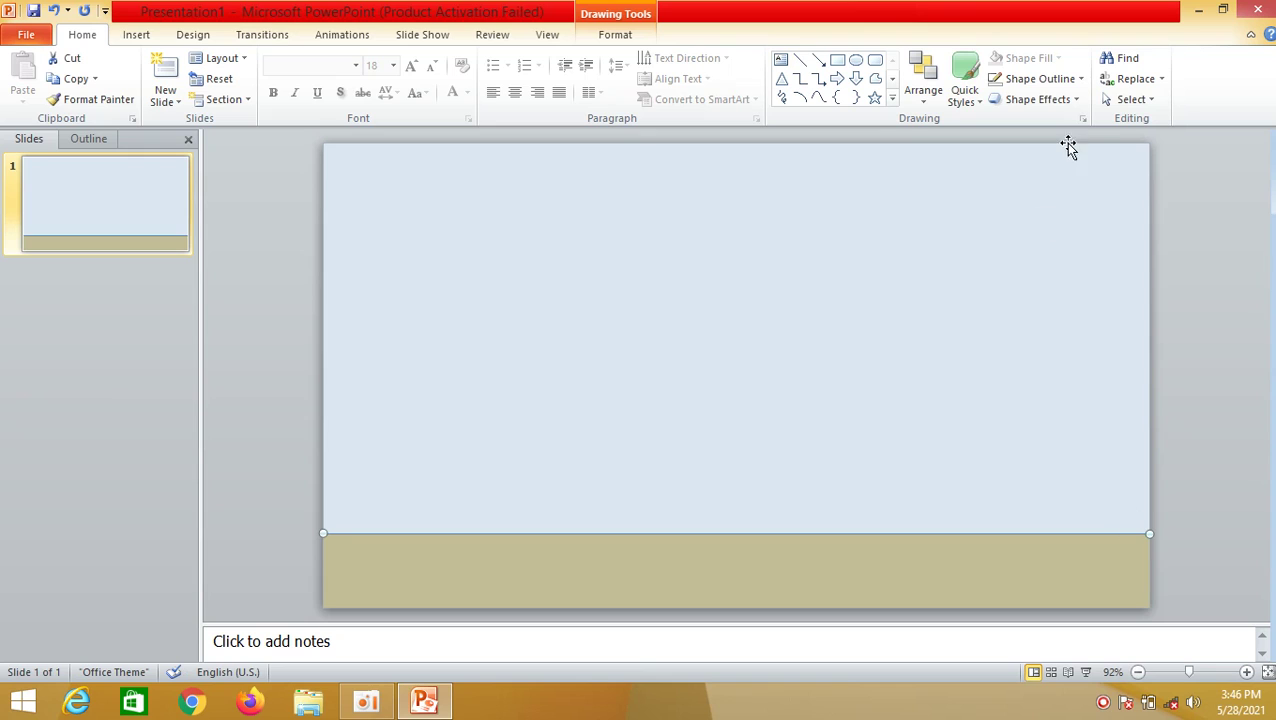
{"action": "left_click", "coordinate": [1050, 86]}
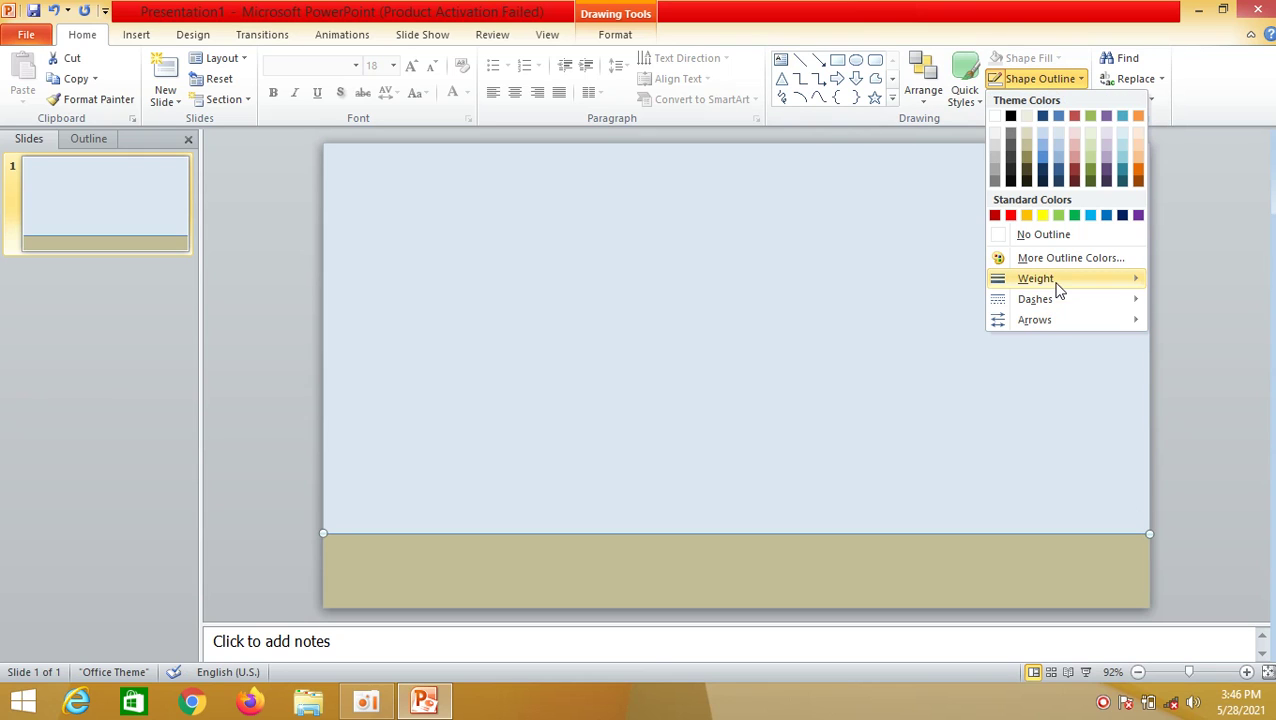
{"action": "mouse_move", "coordinate": [1051, 278]}
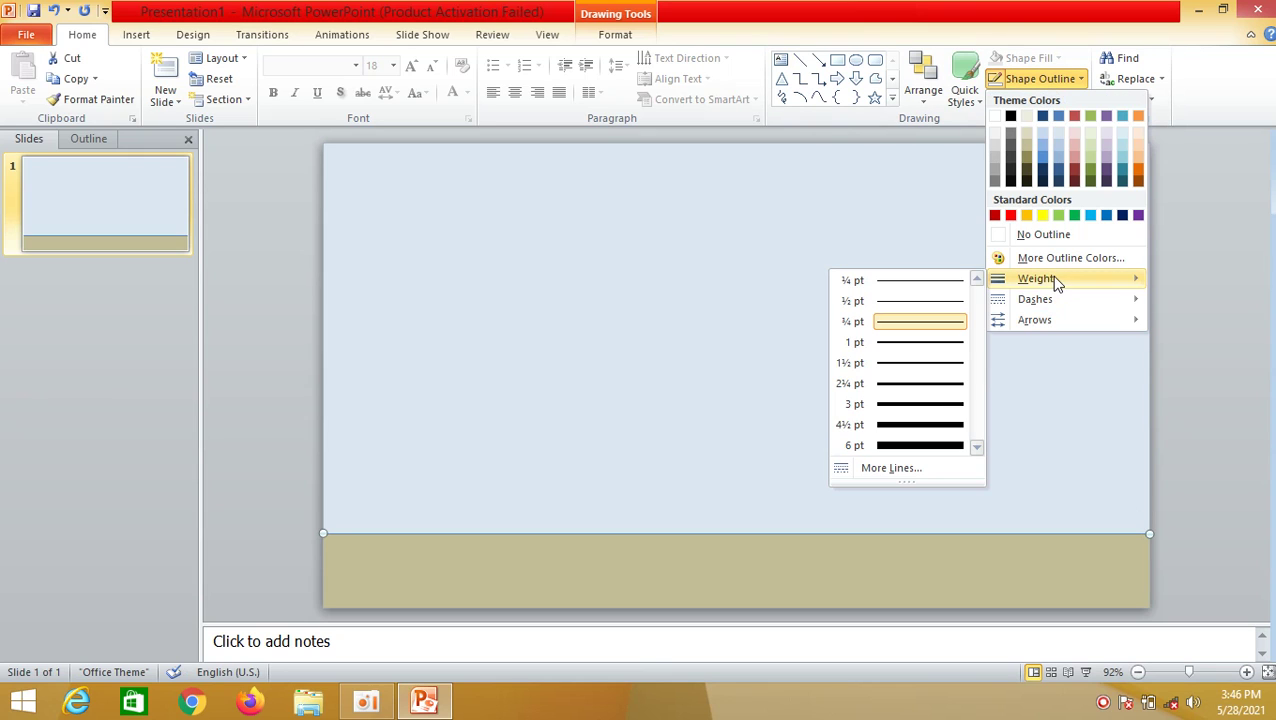
{"action": "left_click", "coordinate": [926, 405]}
{"action": "left_click", "coordinate": [1005, 80]}
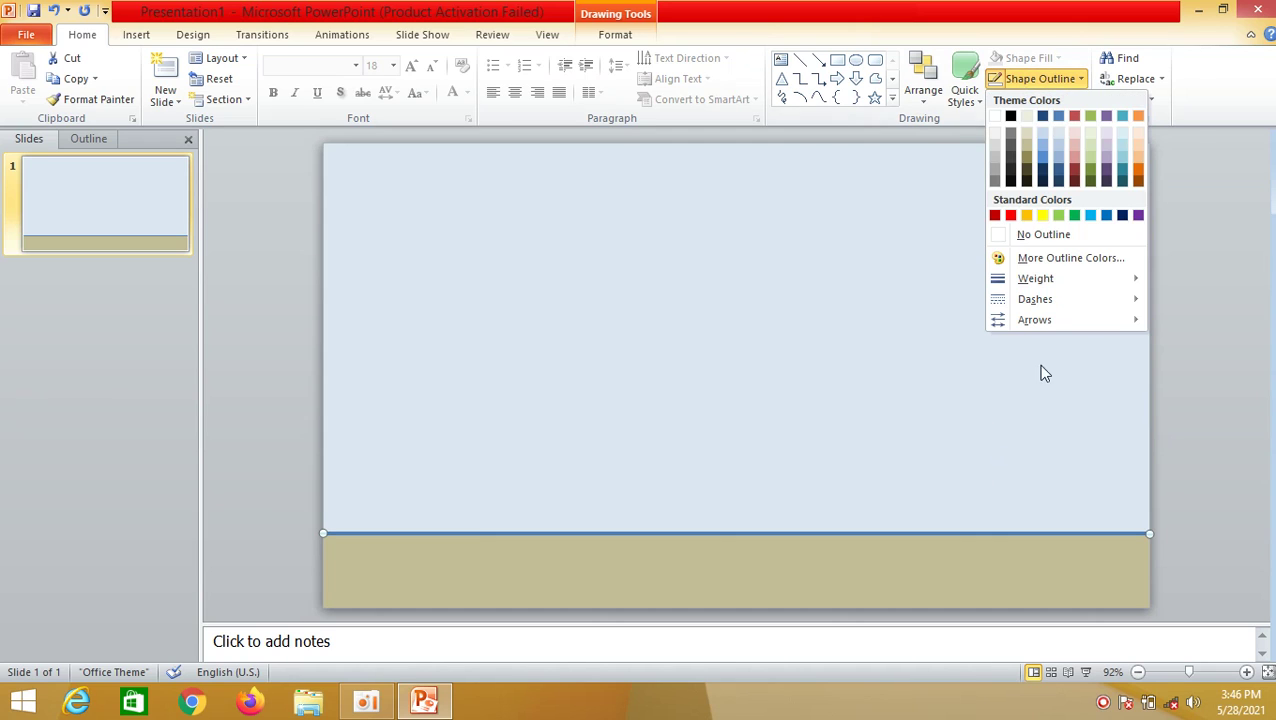
{"action": "left_click", "coordinate": [1010, 116]}
{"action": "left_click", "coordinate": [1203, 521]}
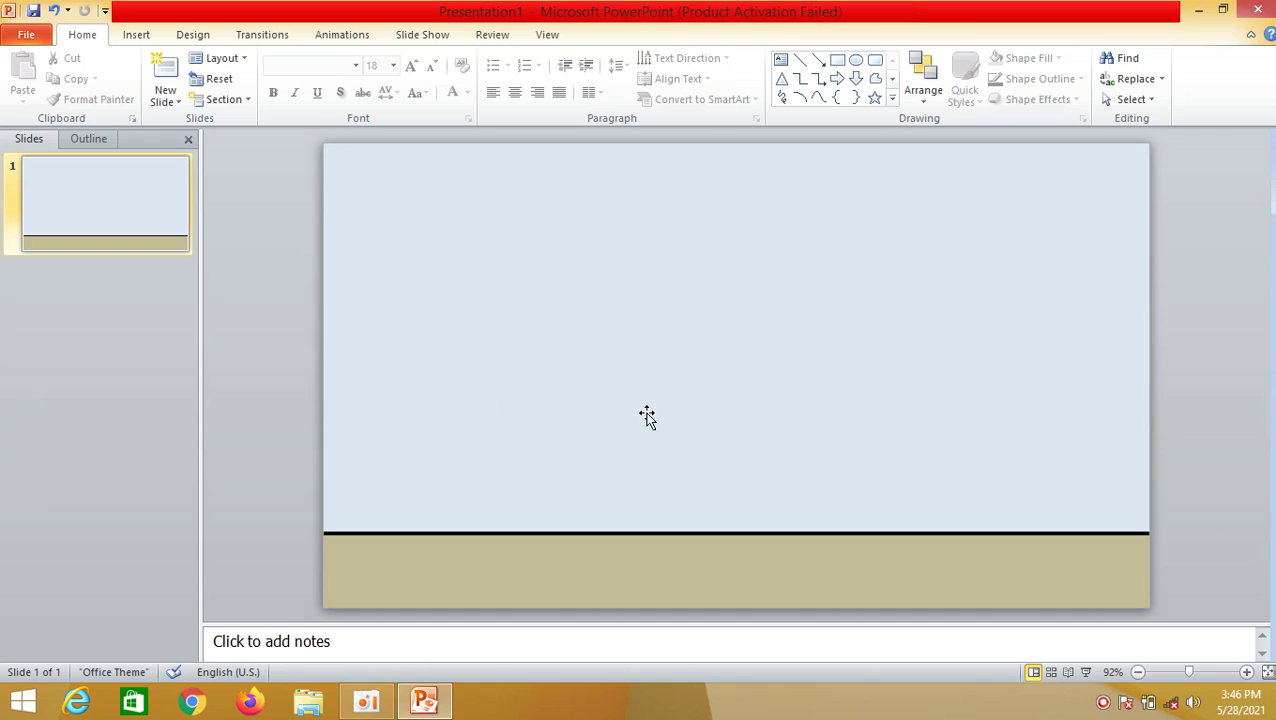
Draw a small circle in the upper sky, adjust its position and size, and fill it yellow.
{"action": "left_click", "coordinate": [856, 61]}
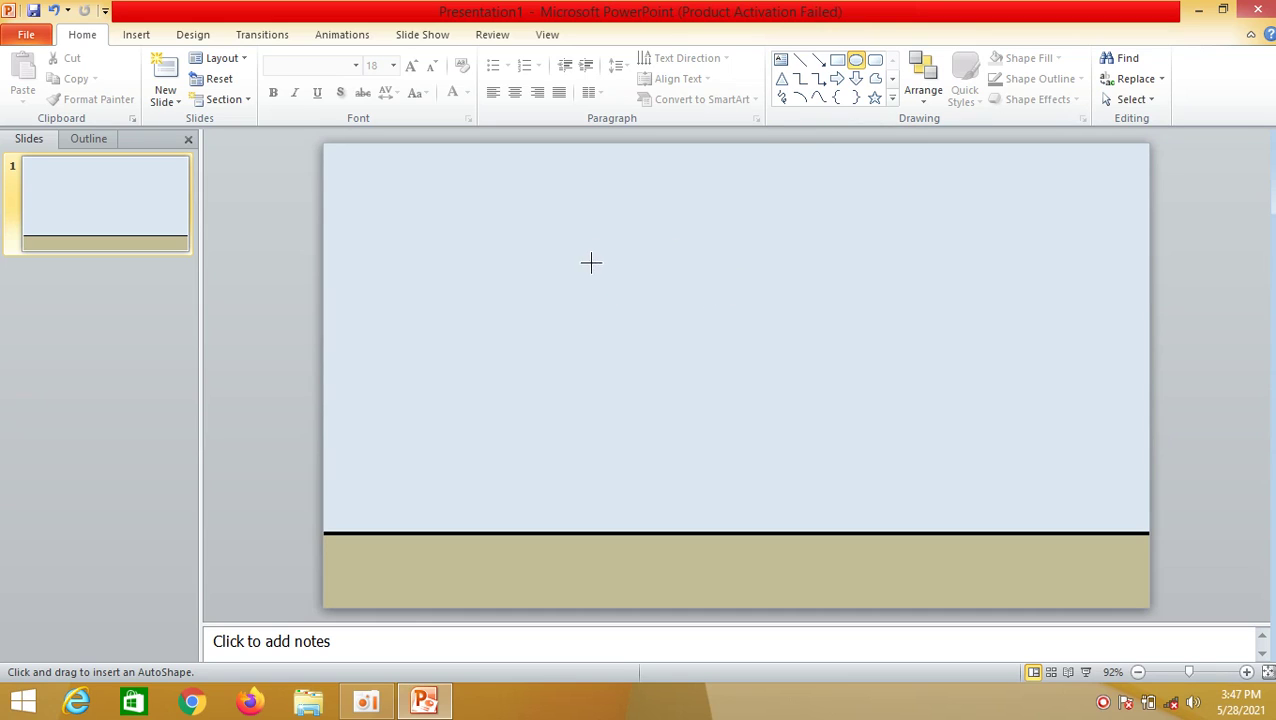
{"action": "mouse_move", "coordinate": [591, 262]}
{"action": "left_mouse_down"}
{"action": "mouse_move", "coordinate": [651, 320]}
{"action": "mouse_move", "coordinate": [640, 314]}
{"action": "mouse_move", "coordinate": [704, 325]}
{"action": "left_mouse_up"}
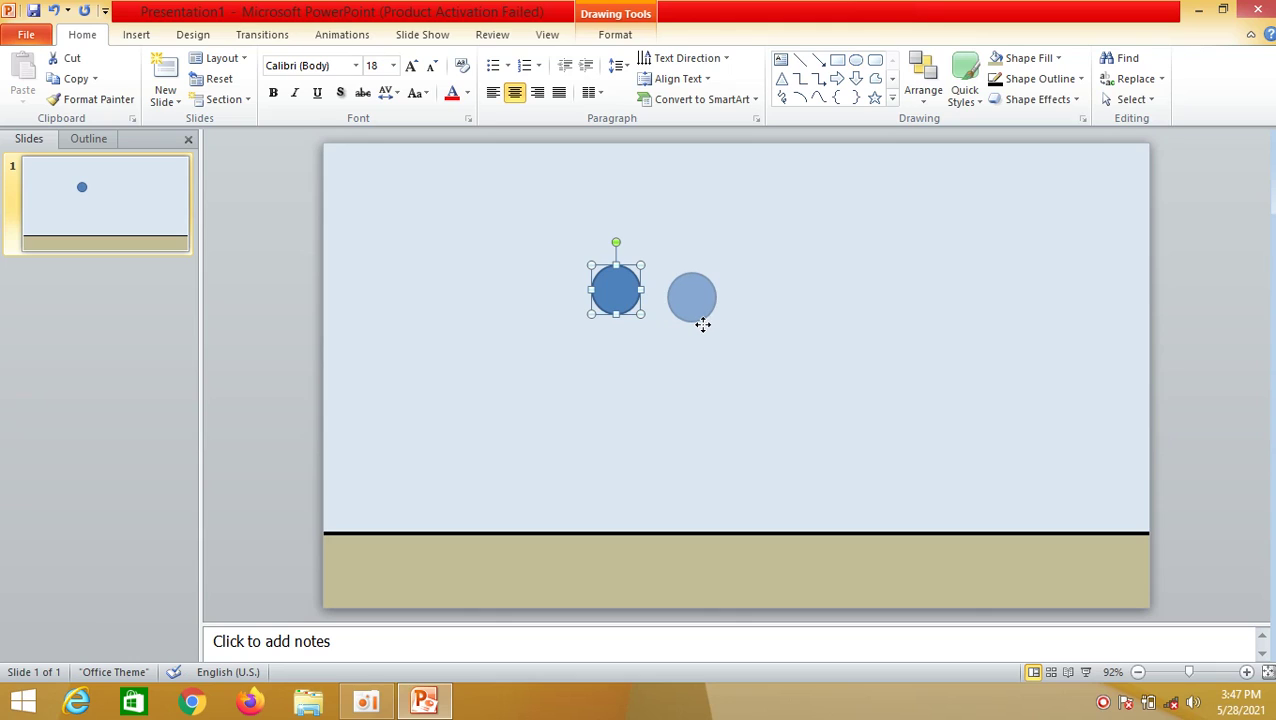
{"action": "left_click_drag", "start_coordinate": [703, 325], "coordinate": [726, 316]}
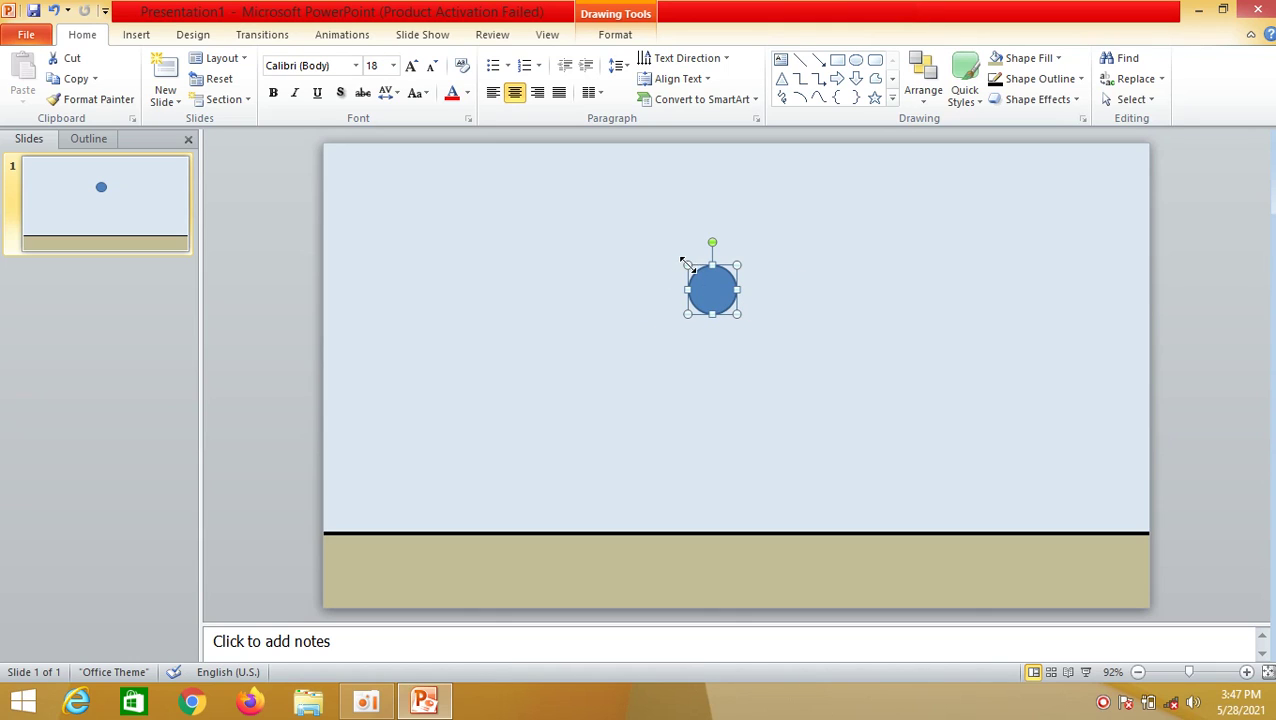
{"action": "left_click_drag", "start_coordinate": [686, 265], "coordinate": [678, 252]}
{"action": "left_click_drag", "start_coordinate": [737, 314], "coordinate": [737, 307]}
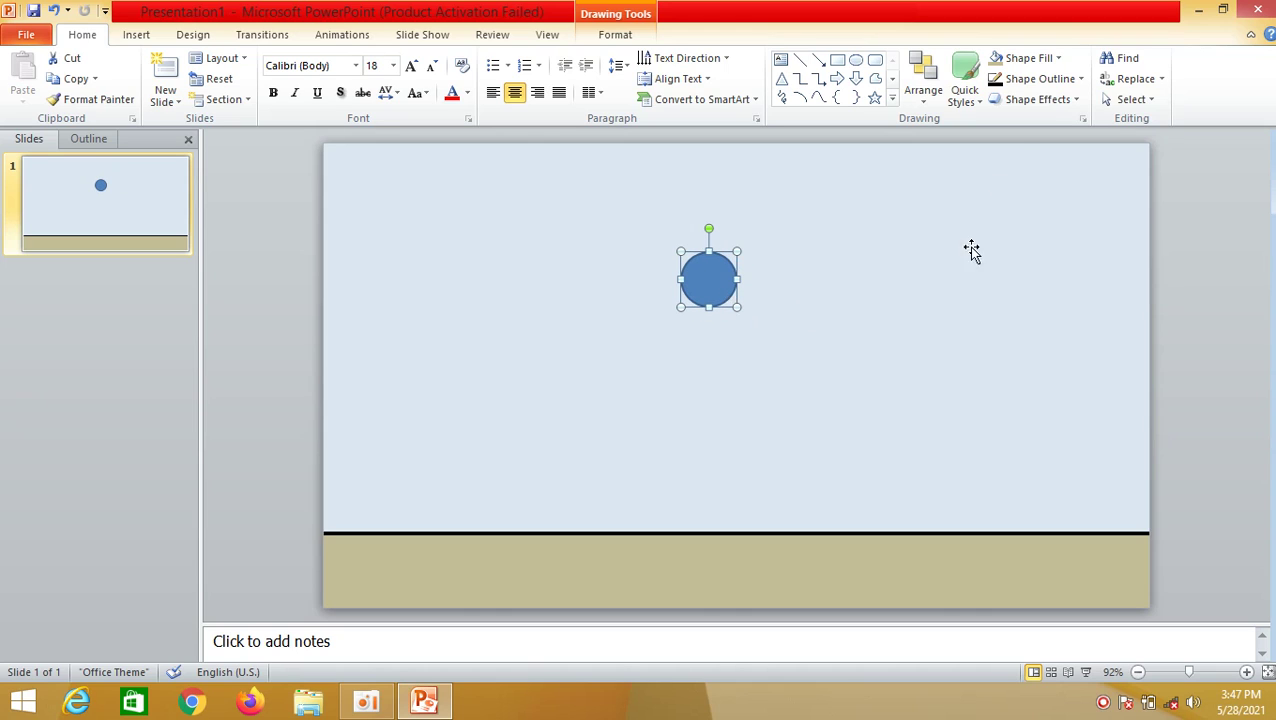
{"action": "left_click", "coordinate": [1030, 58]}
{"action": "left_click", "coordinate": [1040, 195]}
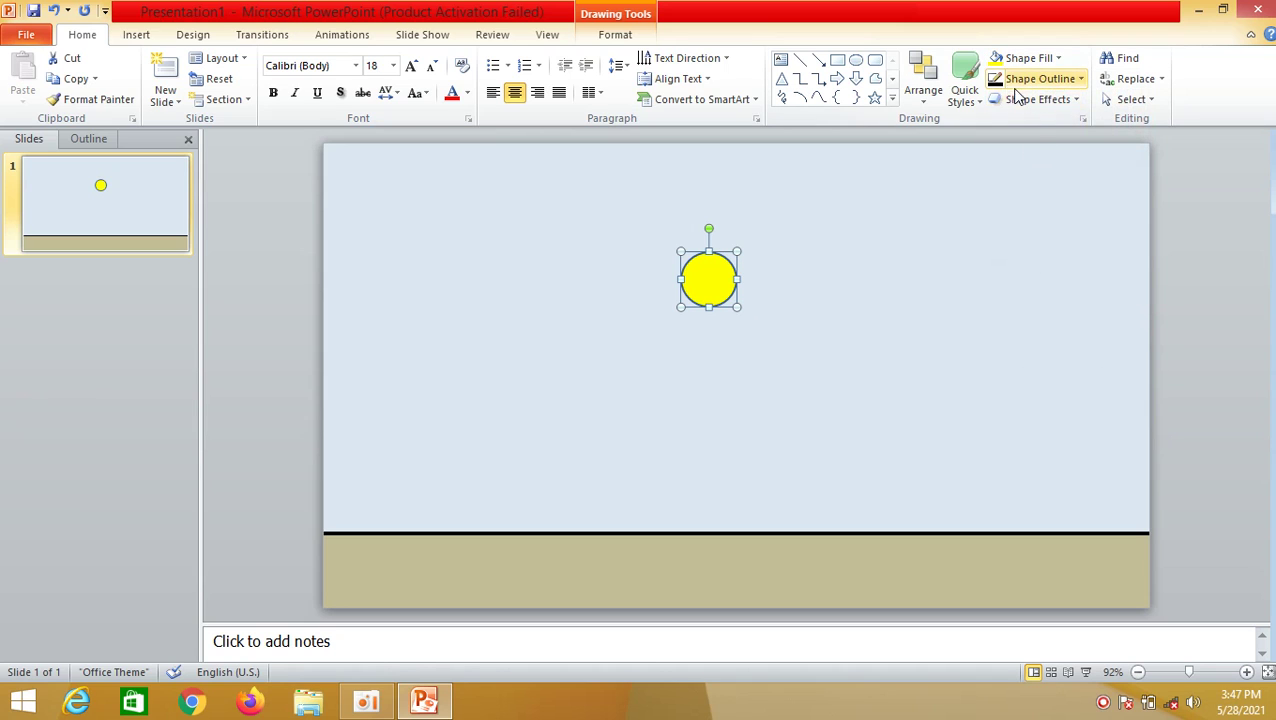
{"action": "left_click", "coordinate": [816, 313]}
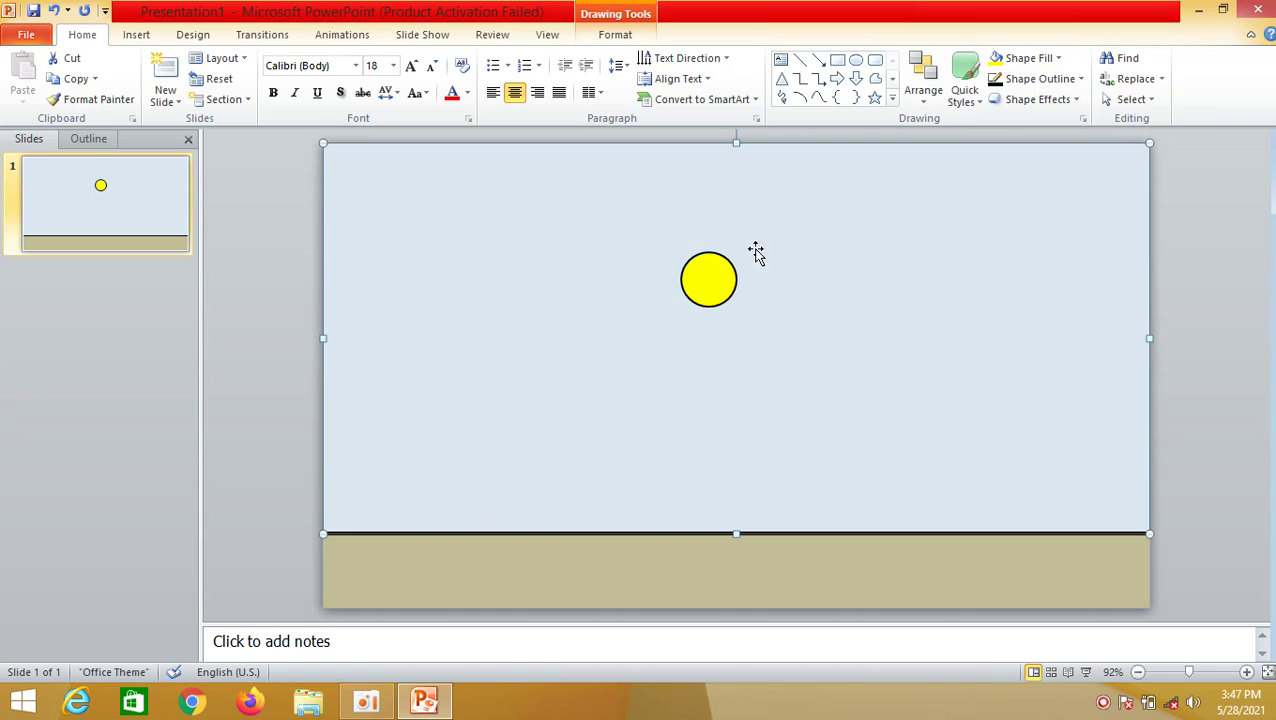
{"action": "left_click", "coordinate": [733, 300]}
{"action": "left_click", "coordinate": [882, 316]}
{"action": "left_click", "coordinate": [800, 63]}
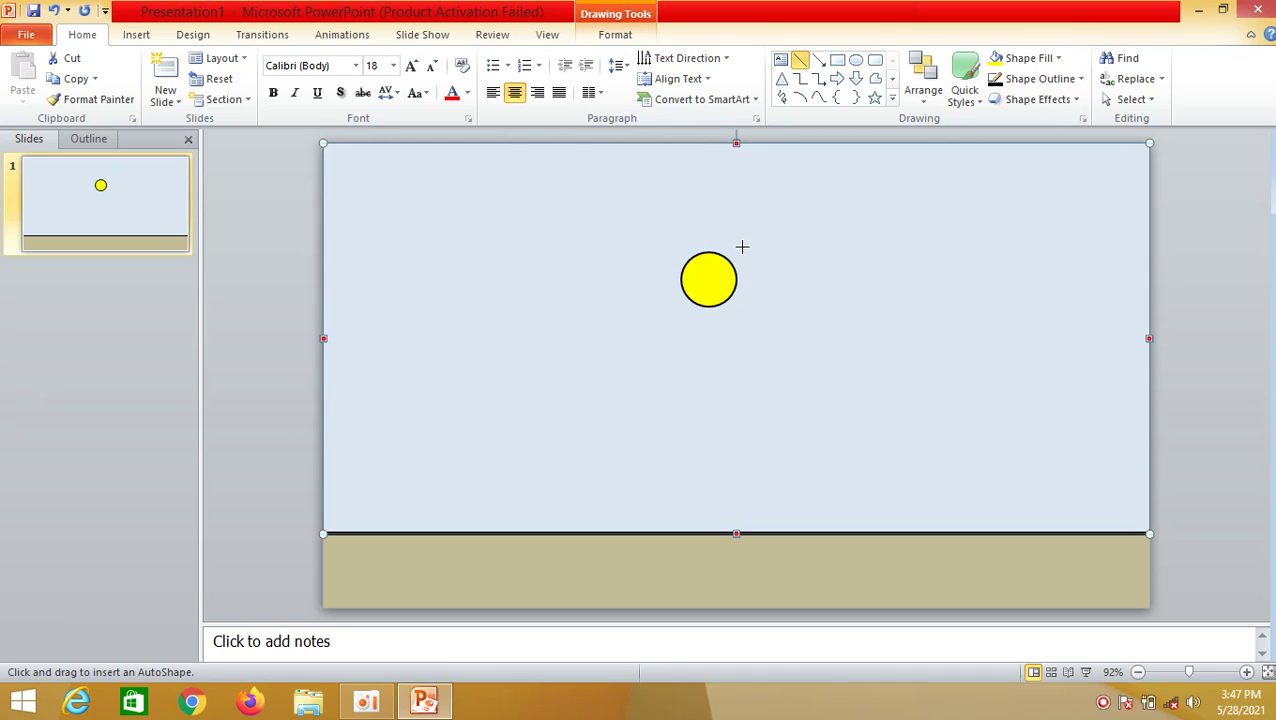
Draw a short 1½ pt ray at the sun's upper right and copy it.
{"action": "mouse_move", "coordinate": [740, 246]}
{"action": "left_mouse_down"}
{"action": "mouse_move", "coordinate": [762, 234]}
{"action": "mouse_move", "coordinate": [762, 247]}
{"action": "mouse_move", "coordinate": [761, 234]}
{"action": "mouse_move", "coordinate": [728, 258]}
{"action": "left_mouse_up"}
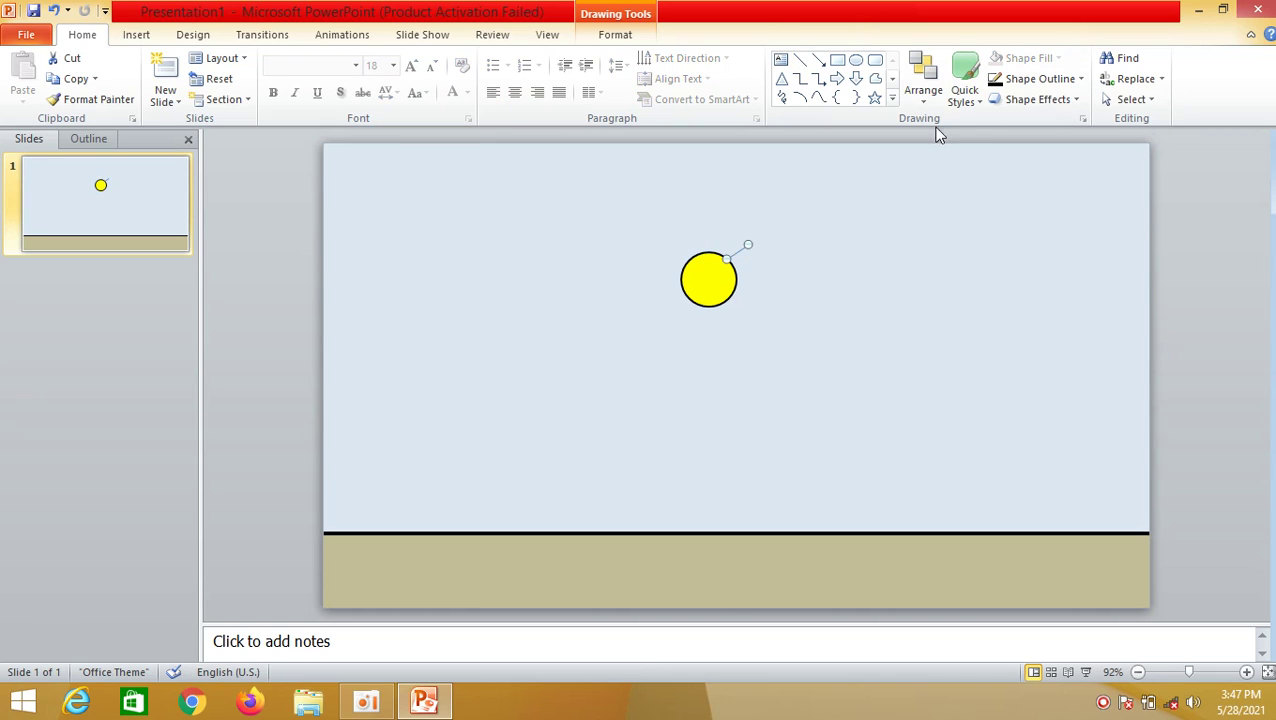
{"action": "left_click", "coordinate": [1046, 79]}
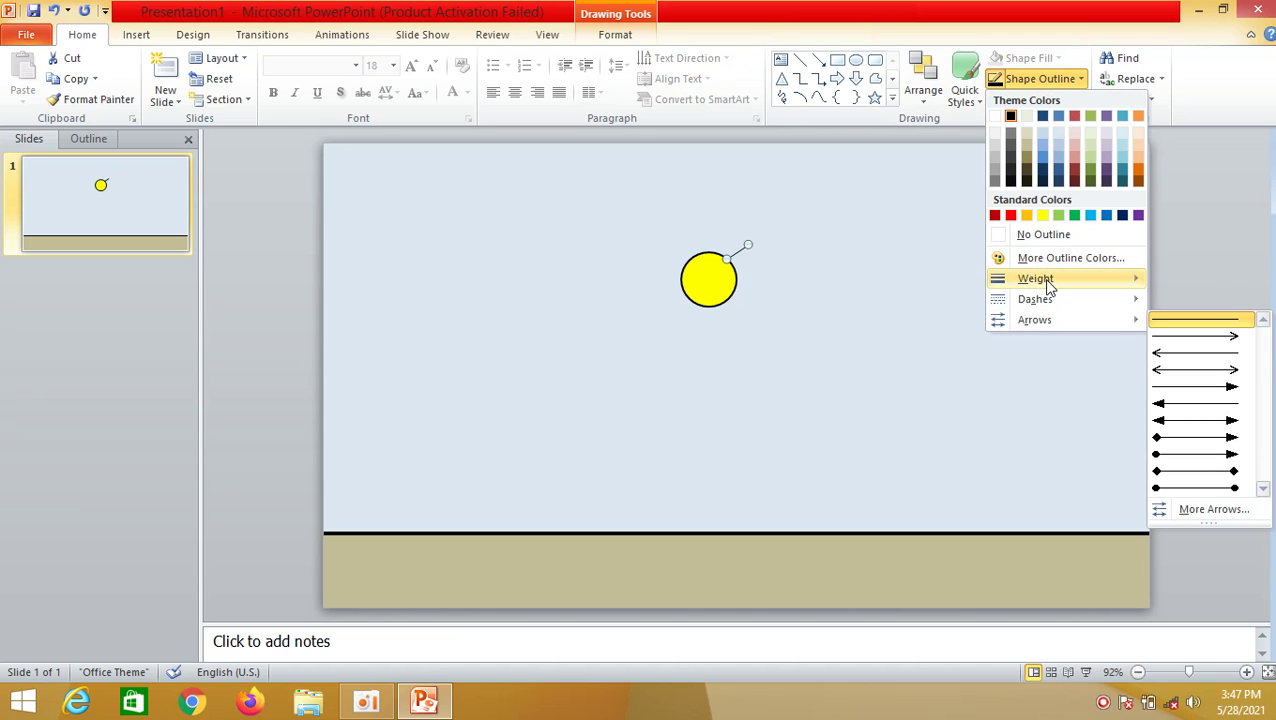
{"action": "mouse_move", "coordinate": [1045, 280]}
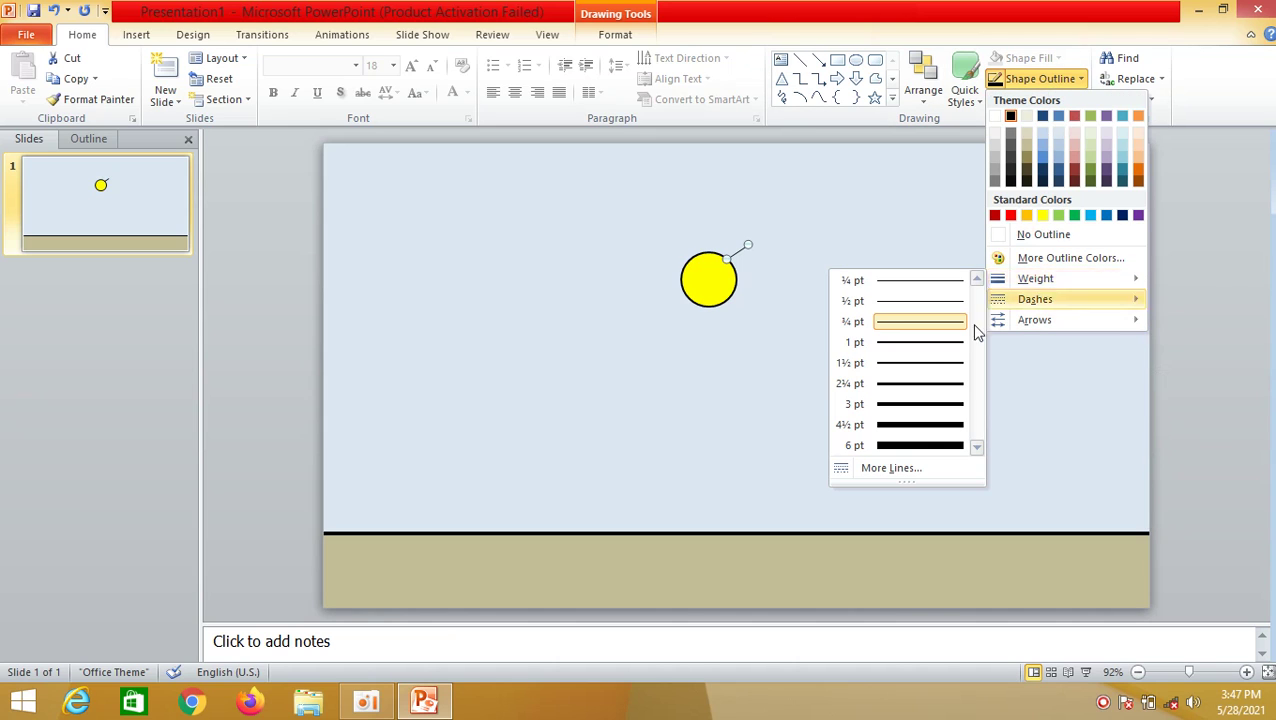
{"action": "left_click", "coordinate": [905, 363]}
{"action": "right_click", "coordinate": [740, 251]}
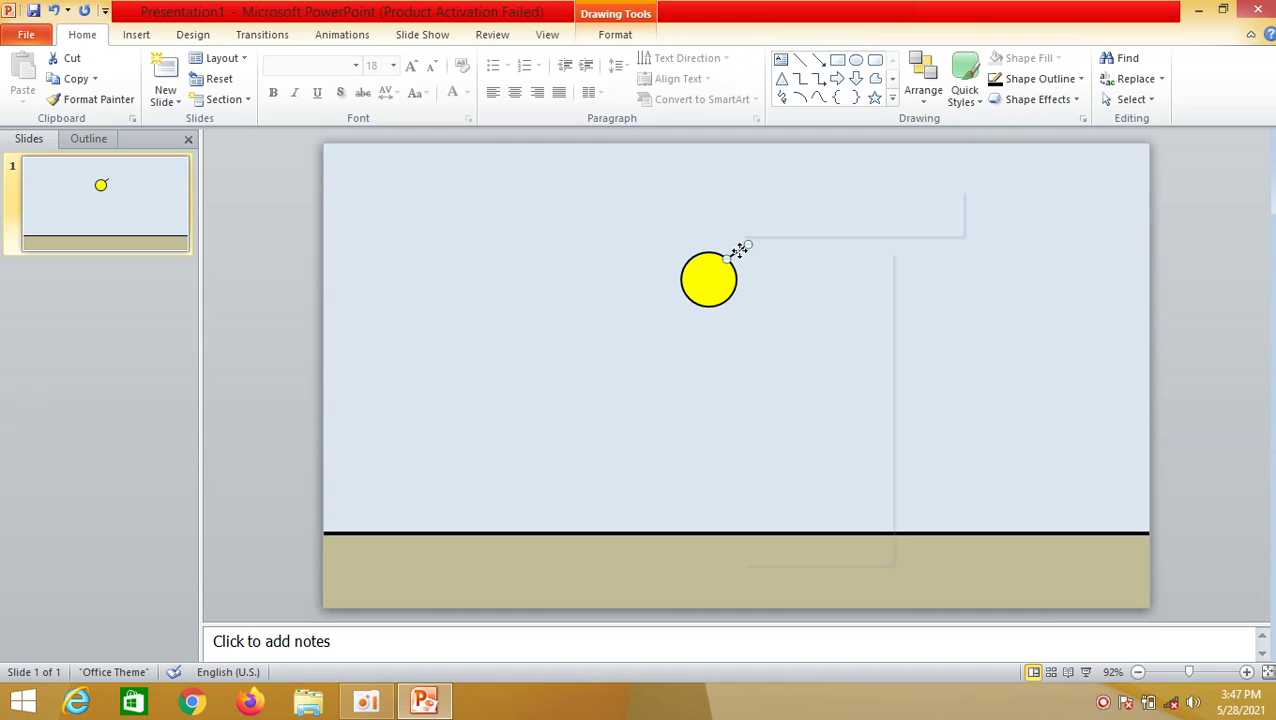
{"action": "left_click", "coordinate": [895, 294]}
Paste ray copies and place them at the sun's lower left and lower right, angled outward.
{"action": "right_click", "coordinate": [893, 290]}
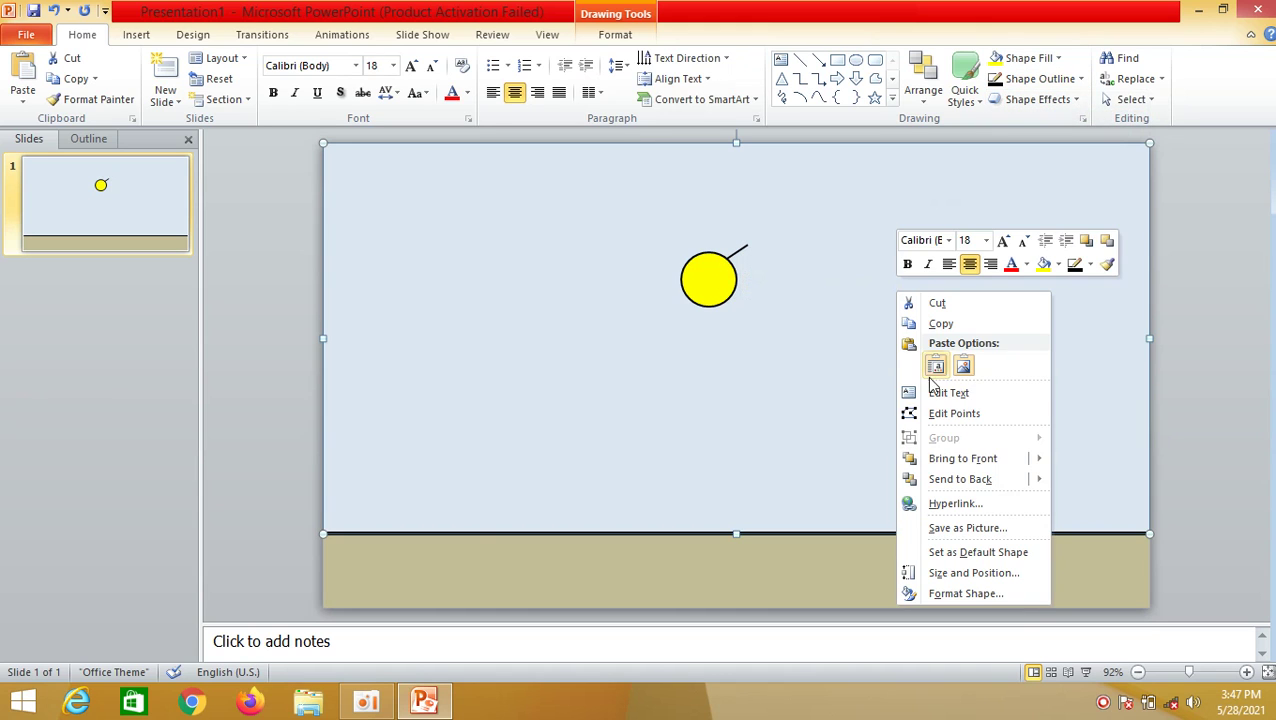
{"action": "left_click", "coordinate": [933, 364]}
{"action": "right_click", "coordinate": [855, 380]}
{"action": "left_click", "coordinate": [907, 403]}
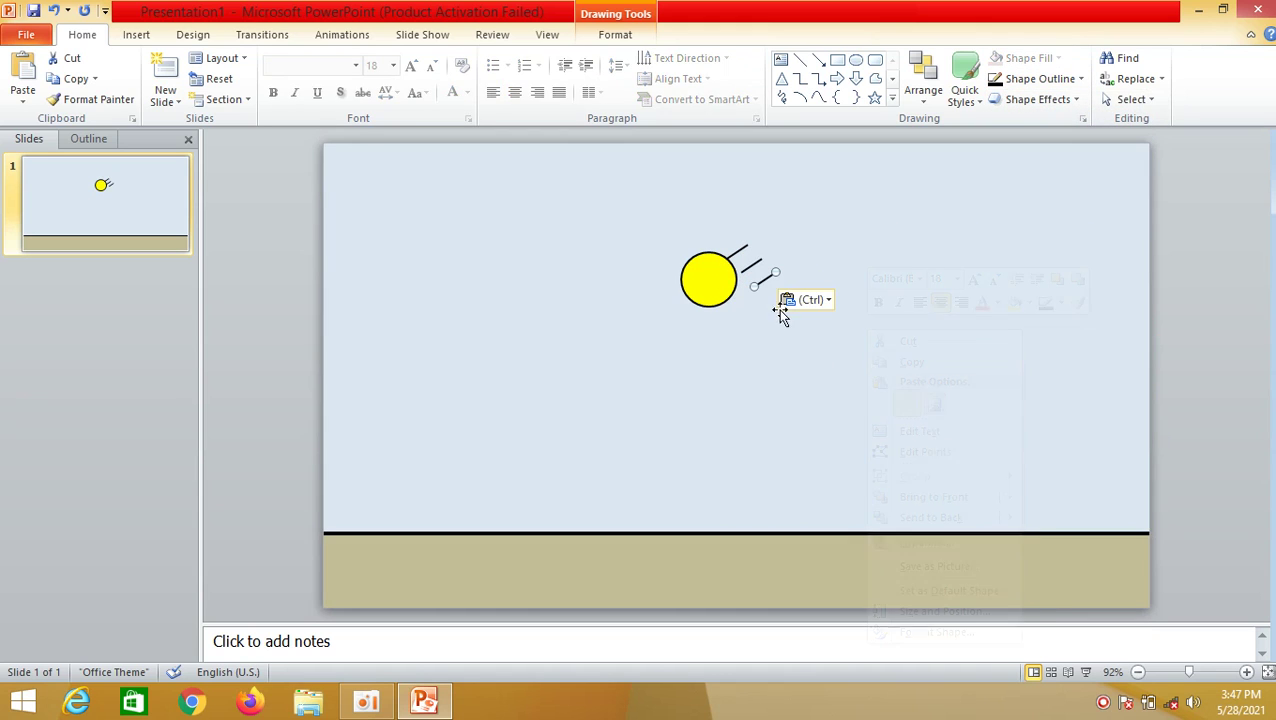
{"action": "left_click_drag", "start_coordinate": [762, 276], "coordinate": [678, 301]}
{"action": "left_click", "coordinate": [755, 265]}
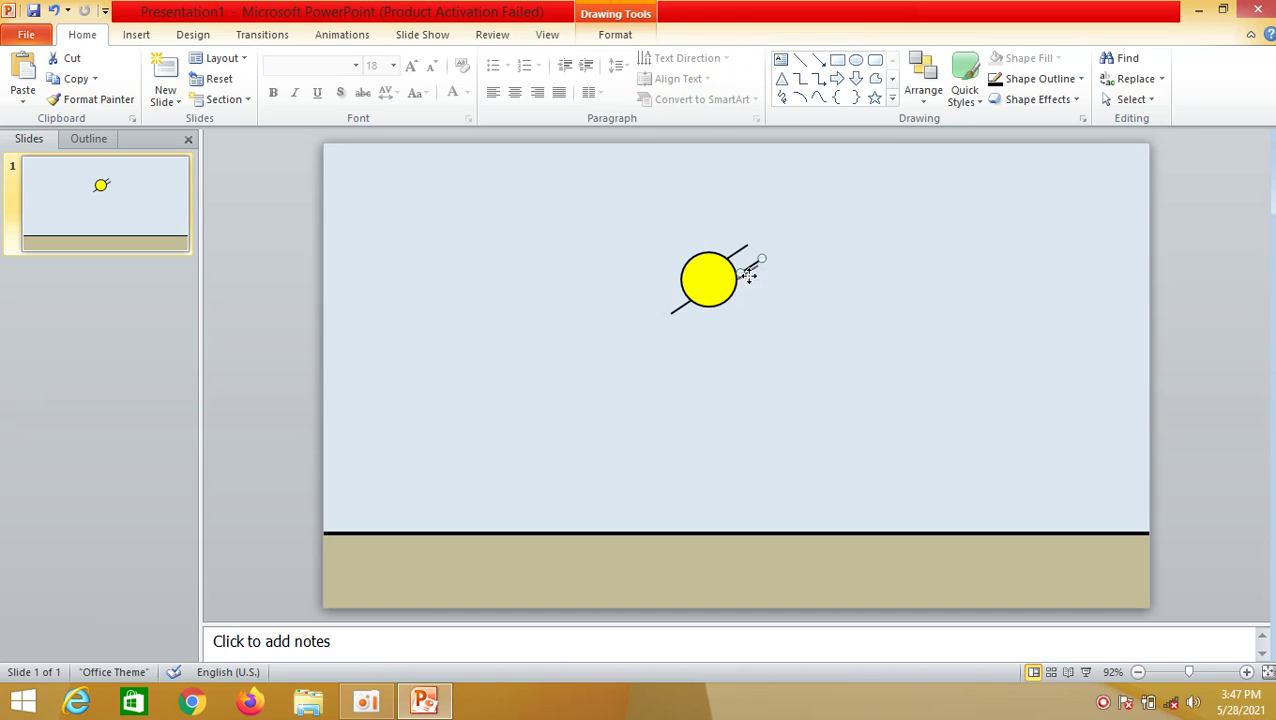
{"action": "left_click_drag", "start_coordinate": [748, 275], "coordinate": [750, 328]}
{"action": "left_click_drag", "start_coordinate": [757, 312], "coordinate": [724, 300]}
Paste two more rays at the sun's upper left and directly above it.
{"action": "left_click", "coordinate": [744, 252]}
{"action": "right_click", "coordinate": [900, 266]}
{"action": "left_click", "coordinate": [945, 338]}
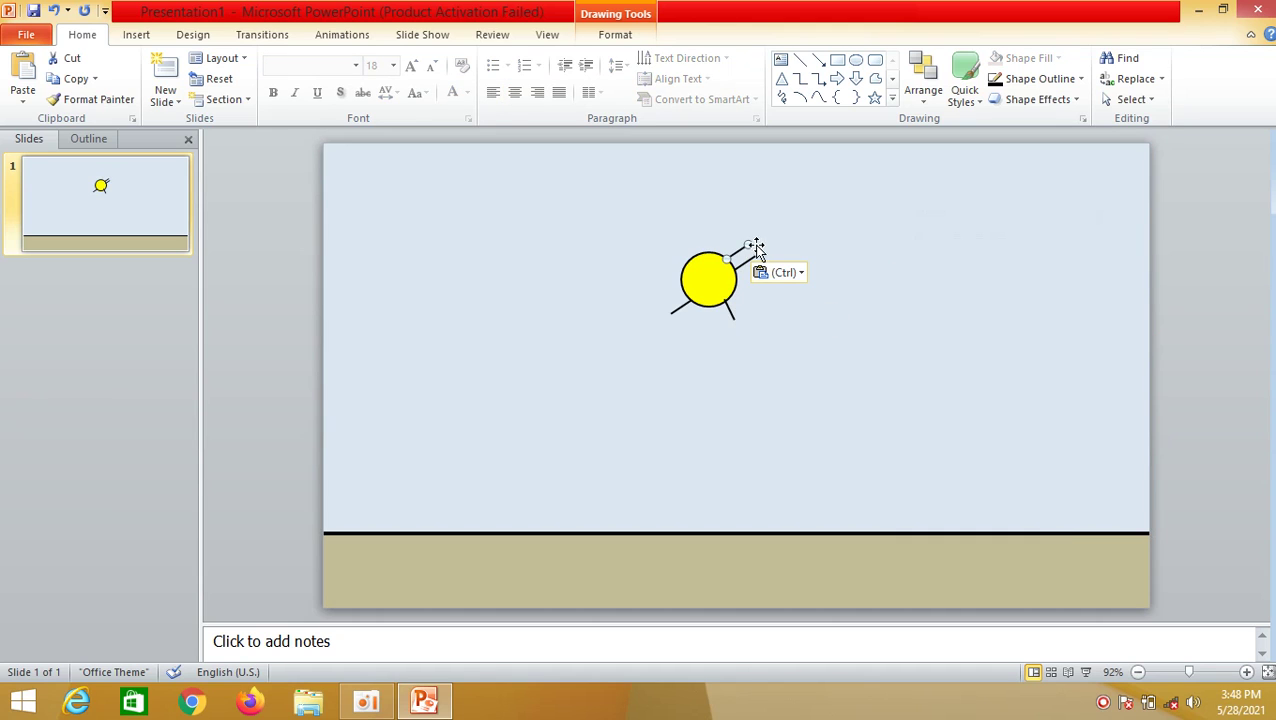
{"action": "mouse_move", "coordinate": [740, 250]}
{"action": "left_mouse_down"}
{"action": "mouse_move", "coordinate": [671, 228]}
{"action": "mouse_move", "coordinate": [680, 237]}
{"action": "mouse_move", "coordinate": [671, 216]}
{"action": "left_mouse_up"}
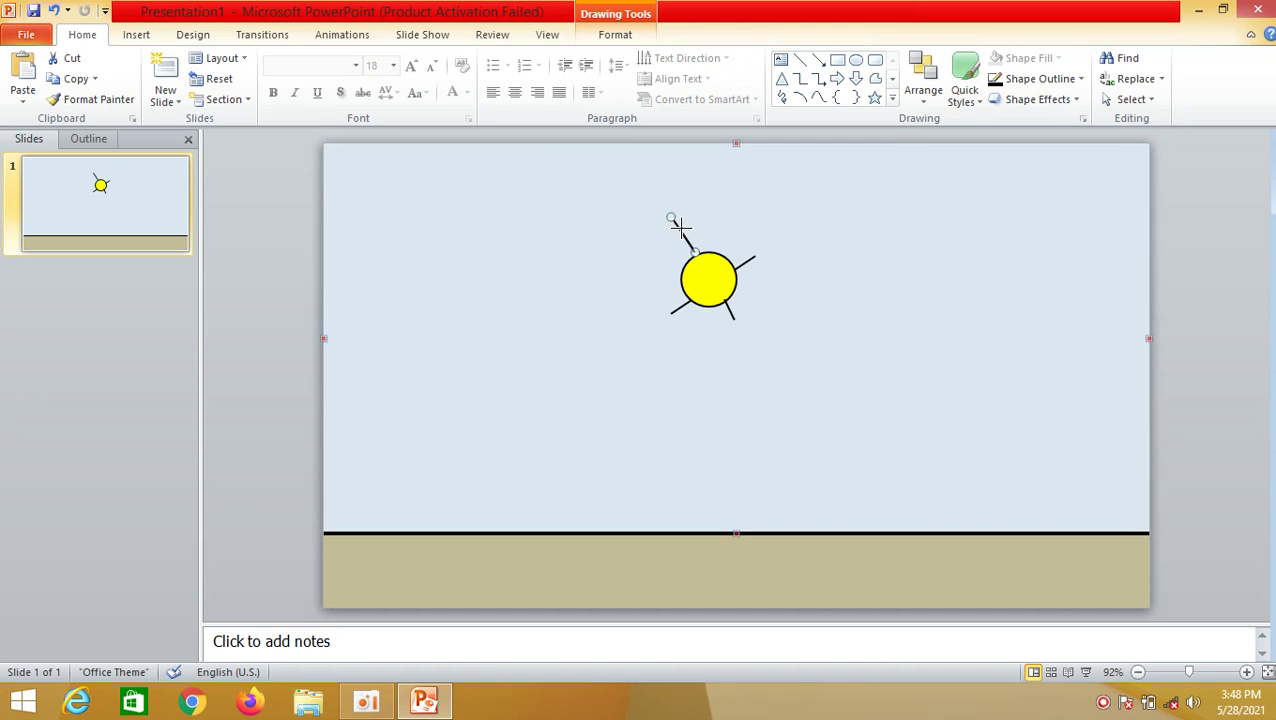
{"action": "right_click", "coordinate": [866, 273]}
{"action": "left_click", "coordinate": [907, 346]}
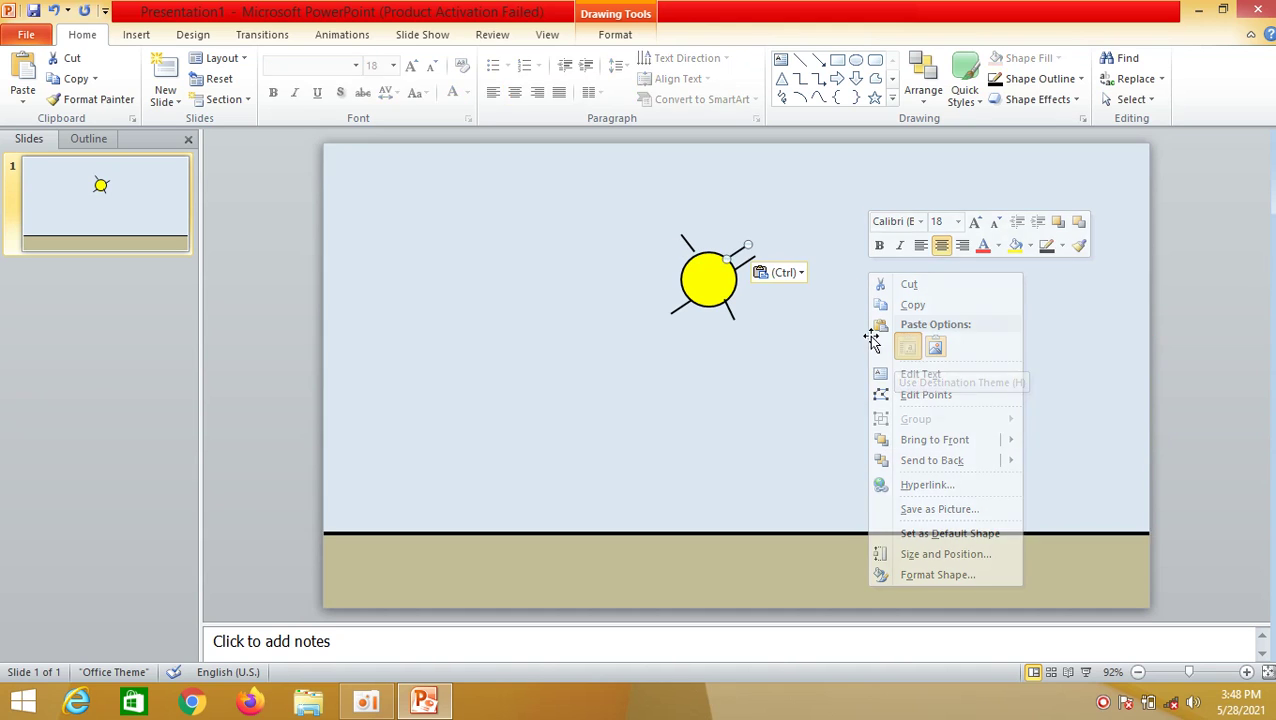
{"action": "left_click_drag", "start_coordinate": [746, 249], "coordinate": [731, 235]}
Add a vertical ray straight below the sun and adjust the upper-right ray's endpoint.
{"action": "right_click", "coordinate": [728, 242]}
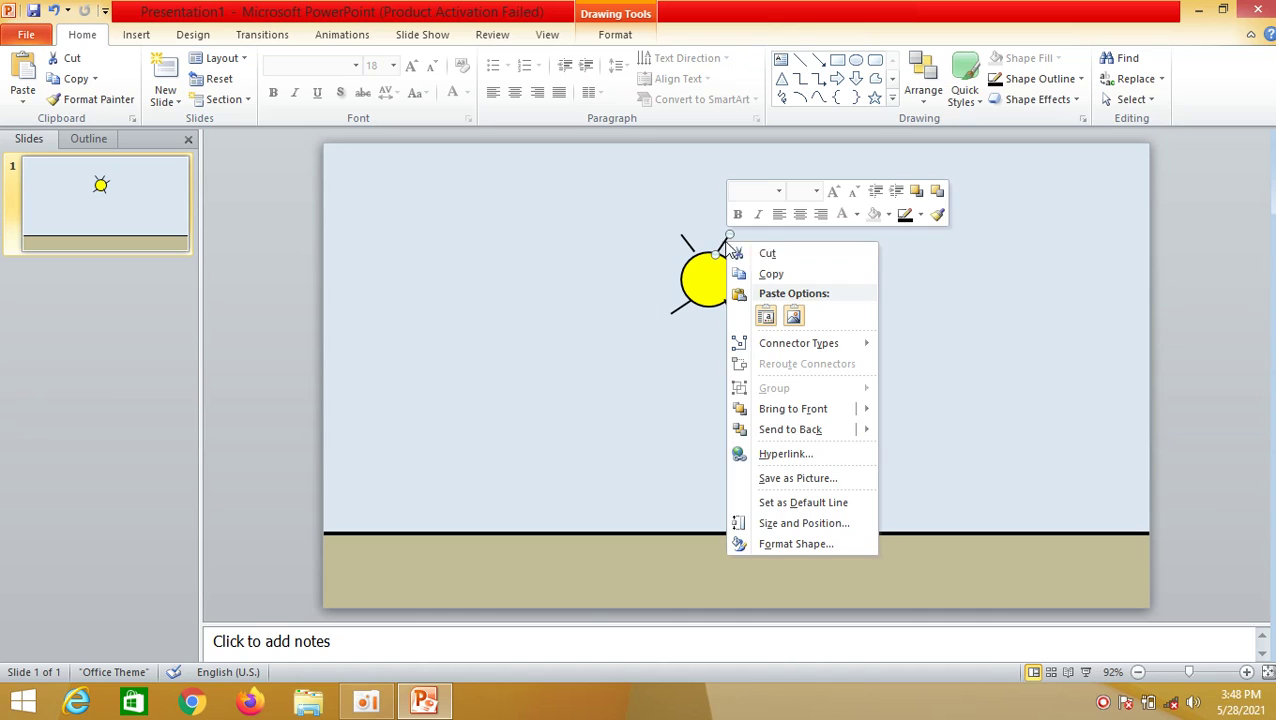
{"action": "left_click", "coordinate": [788, 272]}
{"action": "right_click", "coordinate": [883, 358]}
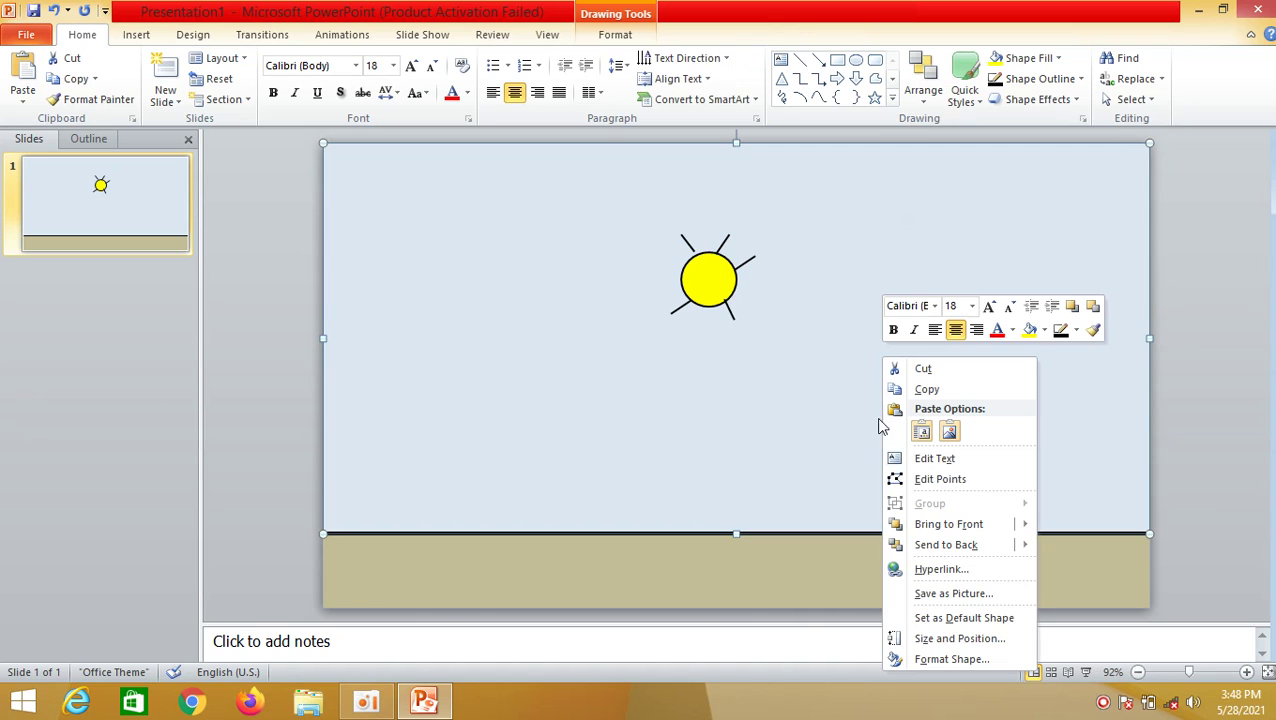
{"action": "left_click", "coordinate": [922, 433]}
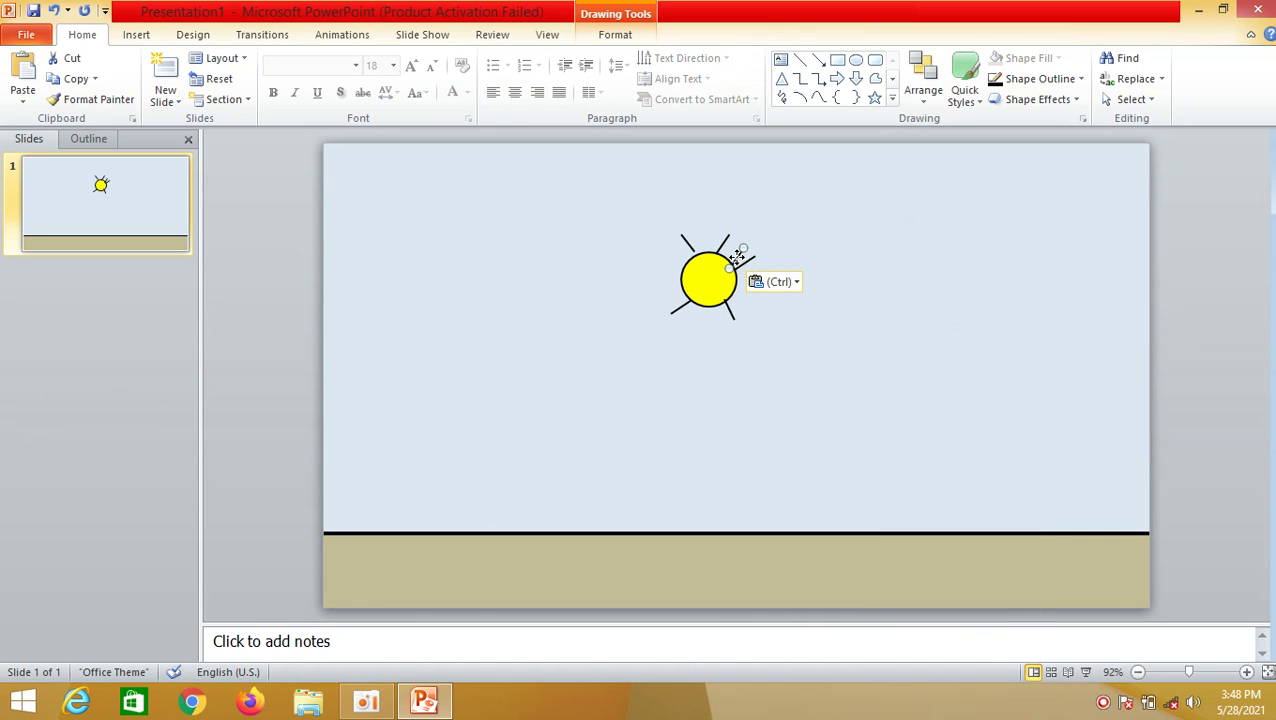
{"action": "mouse_move", "coordinate": [685, 331]}
{"action": "left_mouse_down"}
{"action": "mouse_move", "coordinate": [698, 320]}
{"action": "mouse_move", "coordinate": [705, 338]}
{"action": "left_mouse_up"}
{"action": "right_click", "coordinate": [900, 266]}
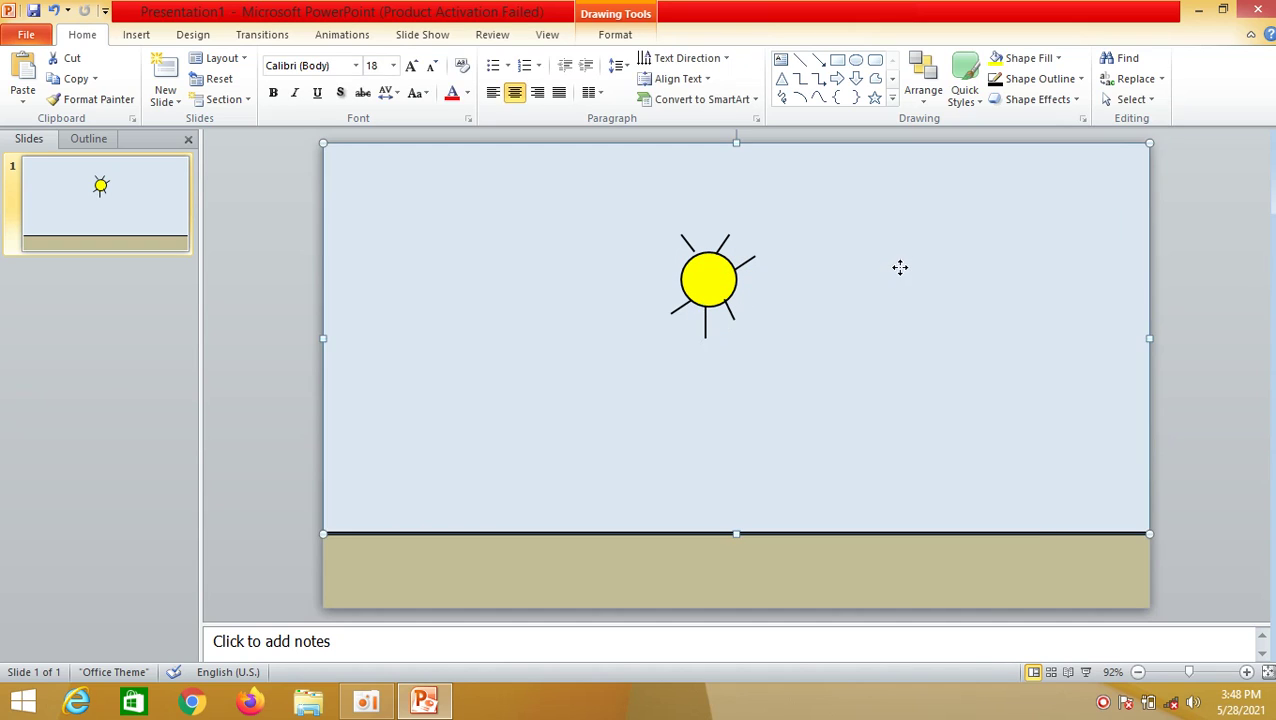
{"action": "left_click", "coordinate": [704, 333]}
{"action": "left_click", "coordinate": [705, 333]}
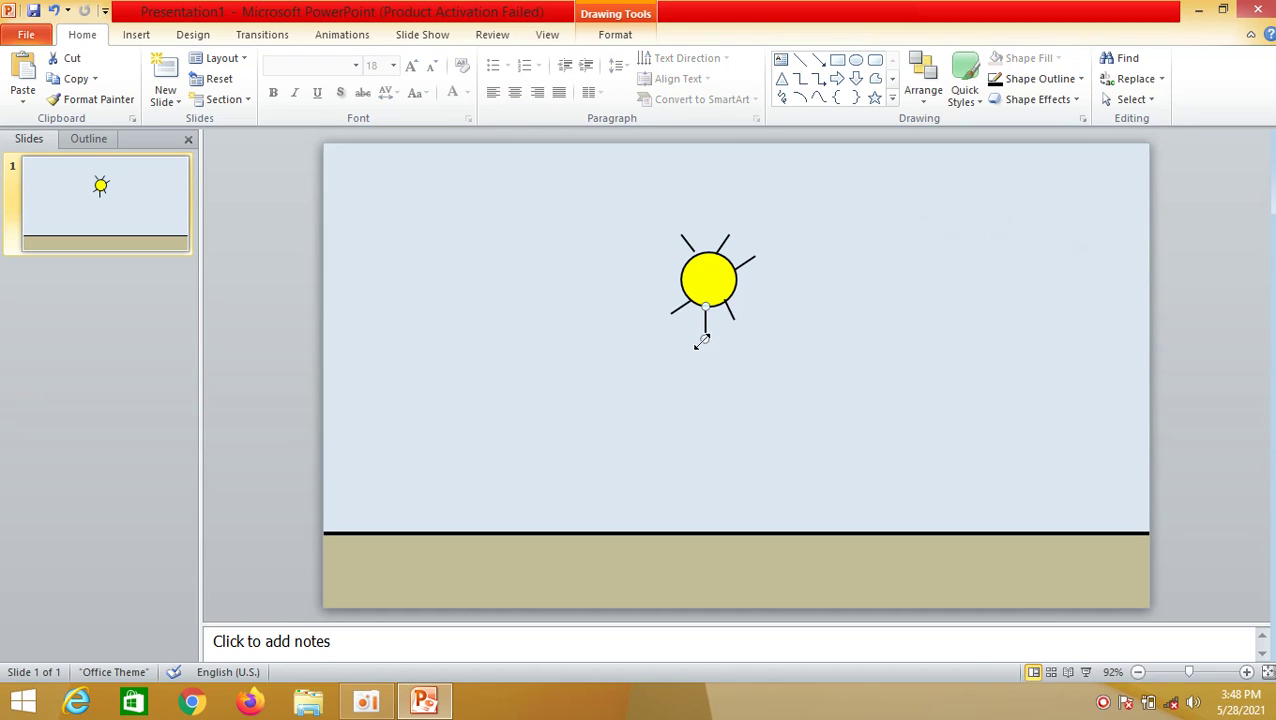
{"action": "left_click", "coordinate": [853, 308]}
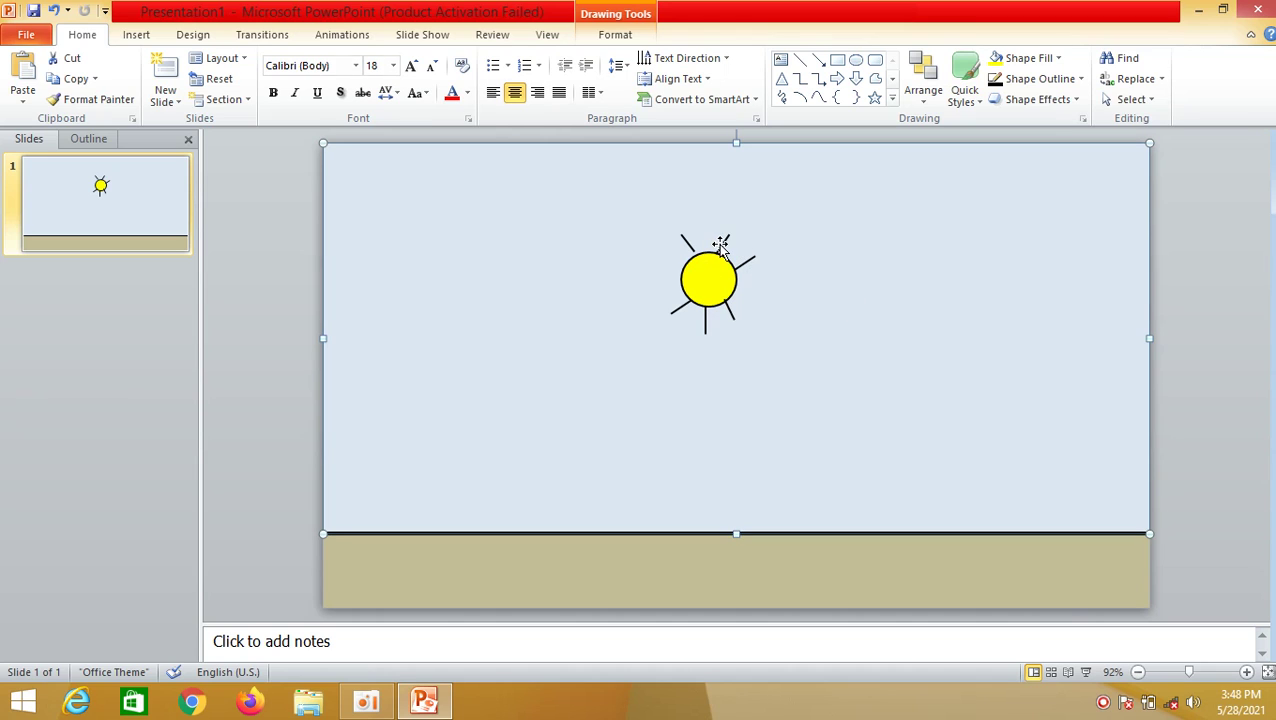
{"action": "left_click", "coordinate": [720, 245]}
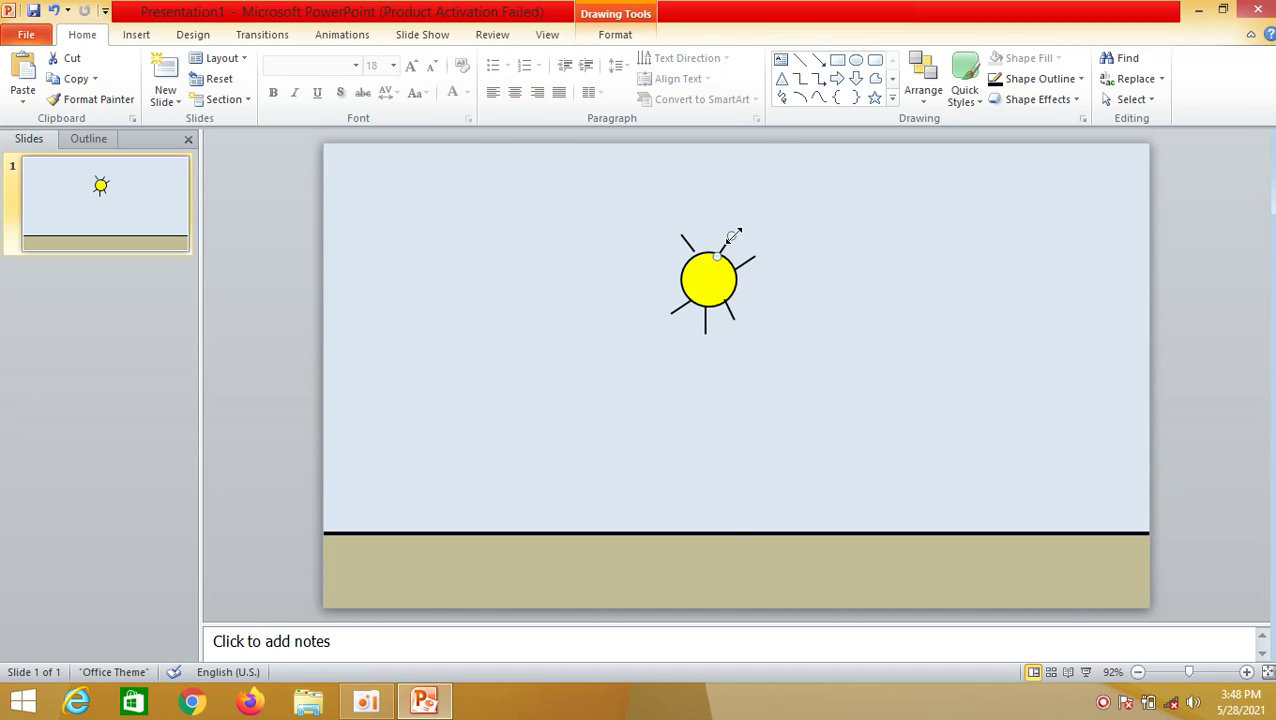
{"action": "left_click_drag", "start_coordinate": [733, 235], "coordinate": [728, 227]}
Paste rays on the sun's right and left sides and shorten the ray below it.
{"action": "right_click", "coordinate": [838, 280]}
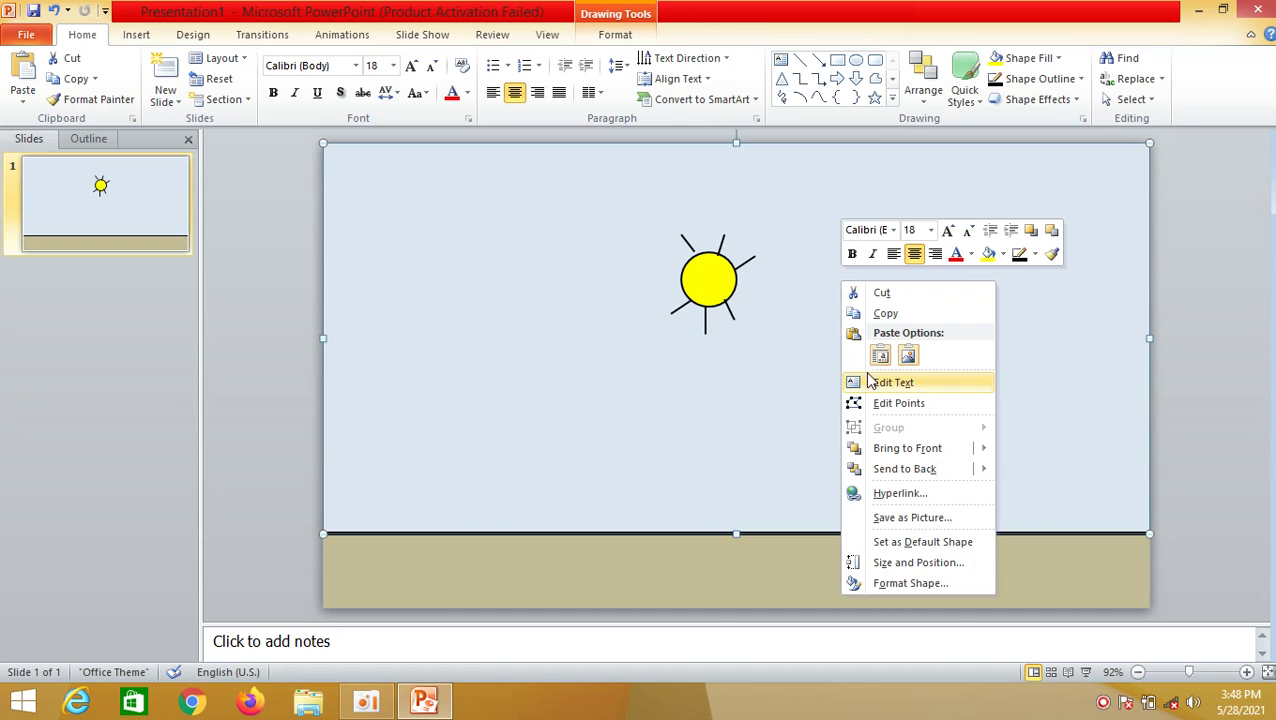
{"action": "left_click", "coordinate": [881, 357]}
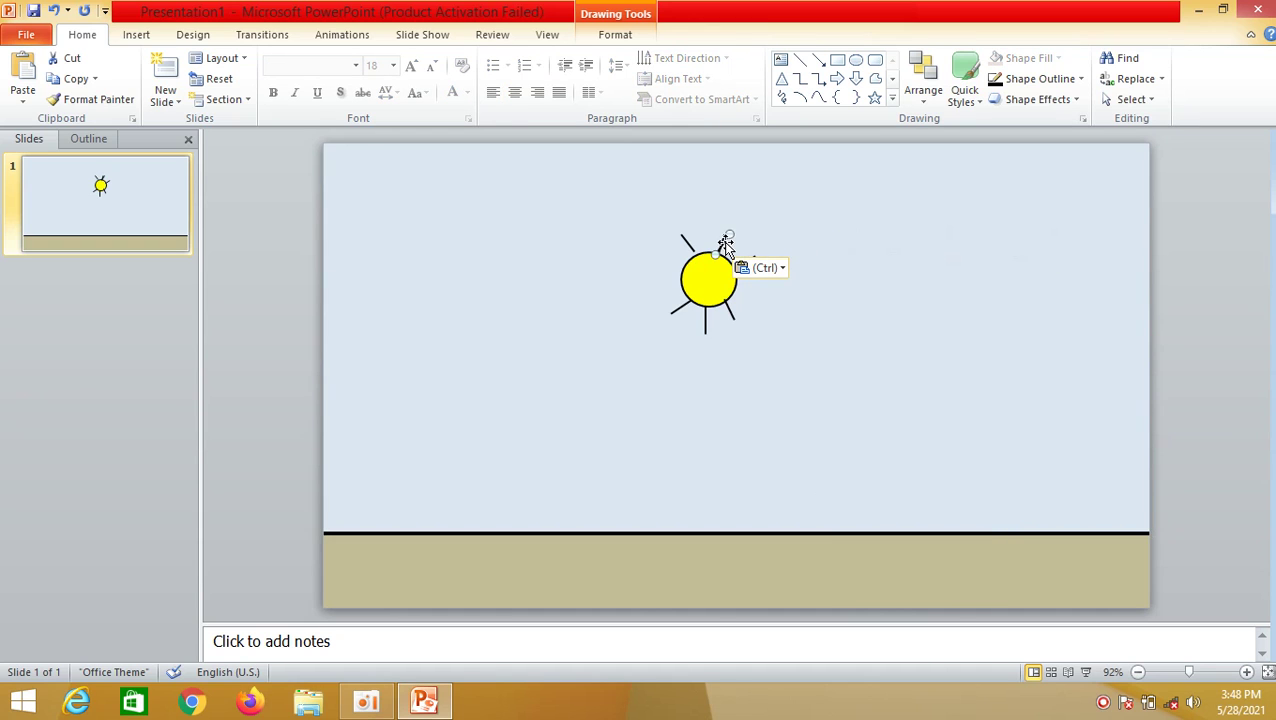
{"action": "mouse_move", "coordinate": [725, 245]}
{"action": "left_mouse_down"}
{"action": "mouse_move", "coordinate": [769, 287]}
{"action": "mouse_move", "coordinate": [754, 281]}
{"action": "left_mouse_up"}
{"action": "right_click", "coordinate": [811, 292]}
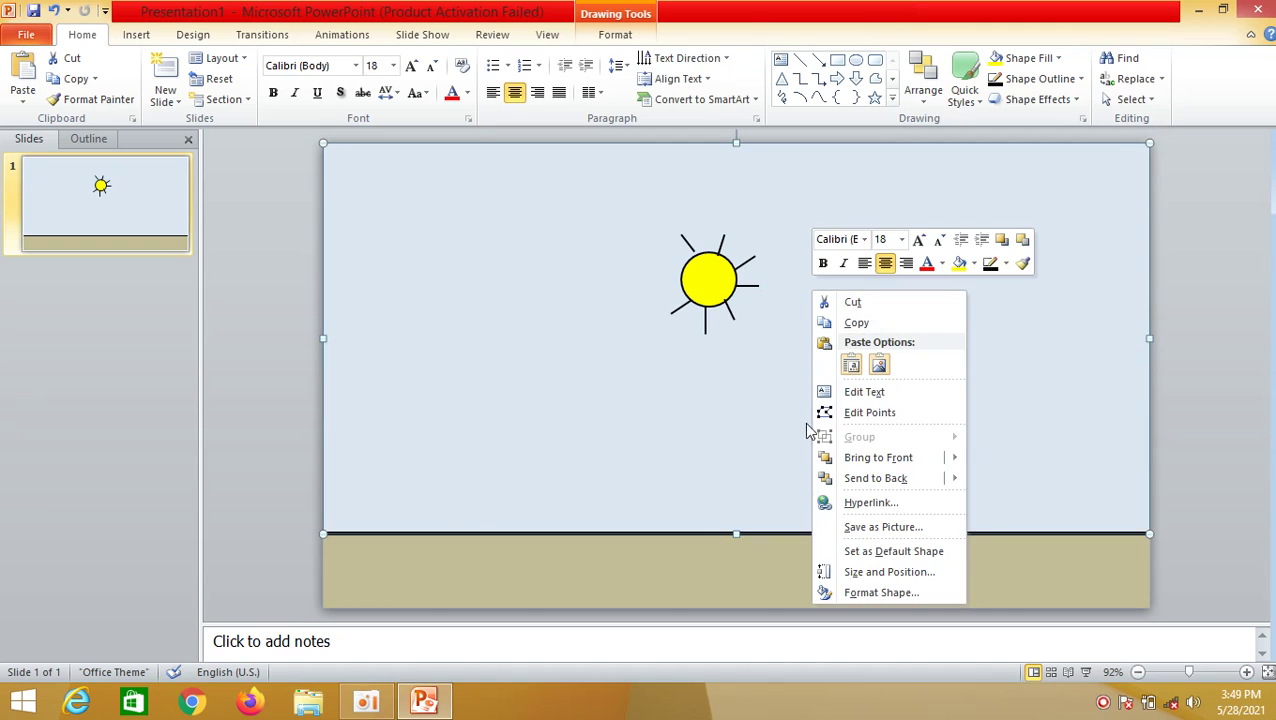
{"action": "left_click", "coordinate": [851, 367]}
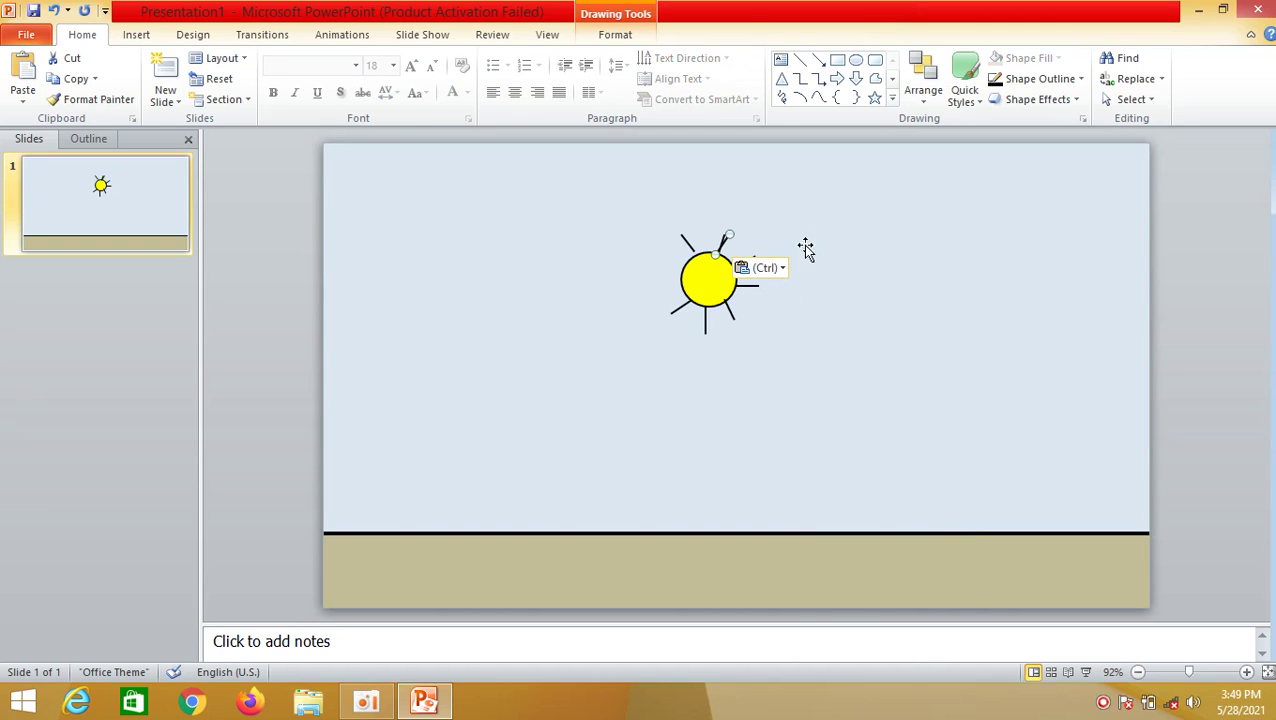
{"action": "mouse_move", "coordinate": [721, 241]}
{"action": "left_mouse_down"}
{"action": "mouse_move", "coordinate": [638, 273]}
{"action": "mouse_move", "coordinate": [619, 263]}
{"action": "mouse_move", "coordinate": [663, 272]}
{"action": "left_mouse_up"}
{"action": "left_click", "coordinate": [907, 342]}
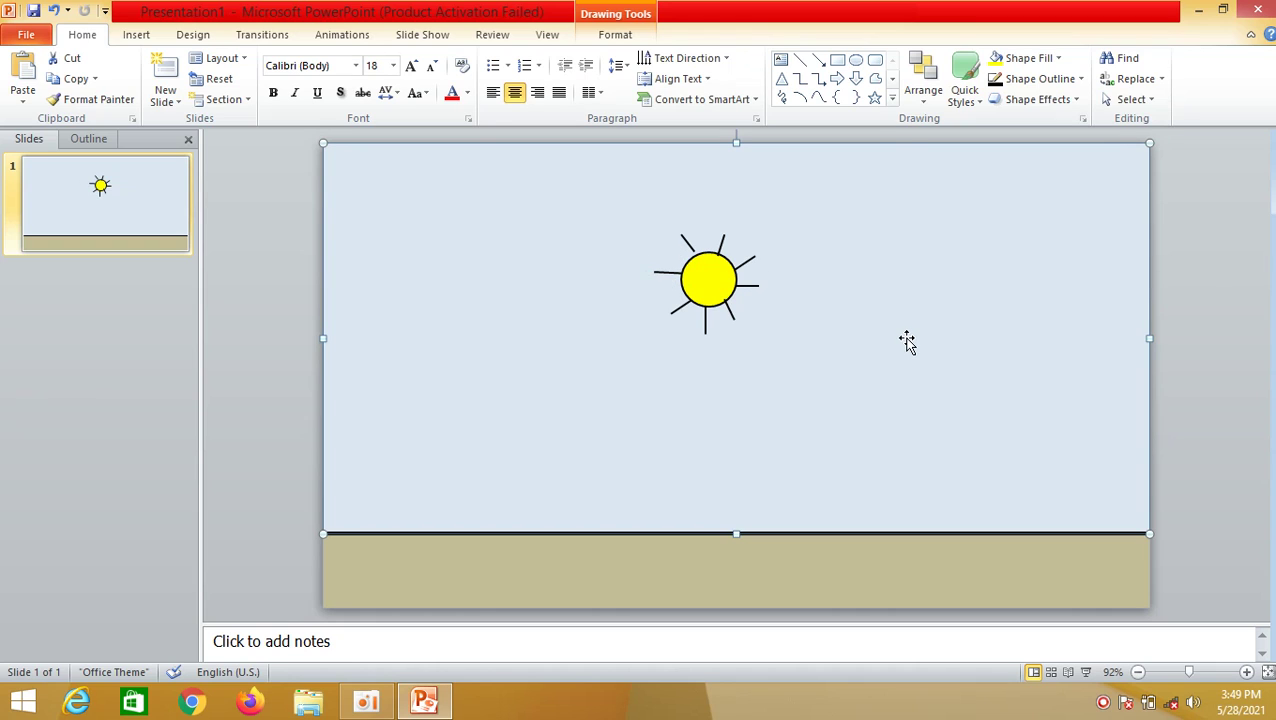
{"action": "left_click", "coordinate": [705, 325]}
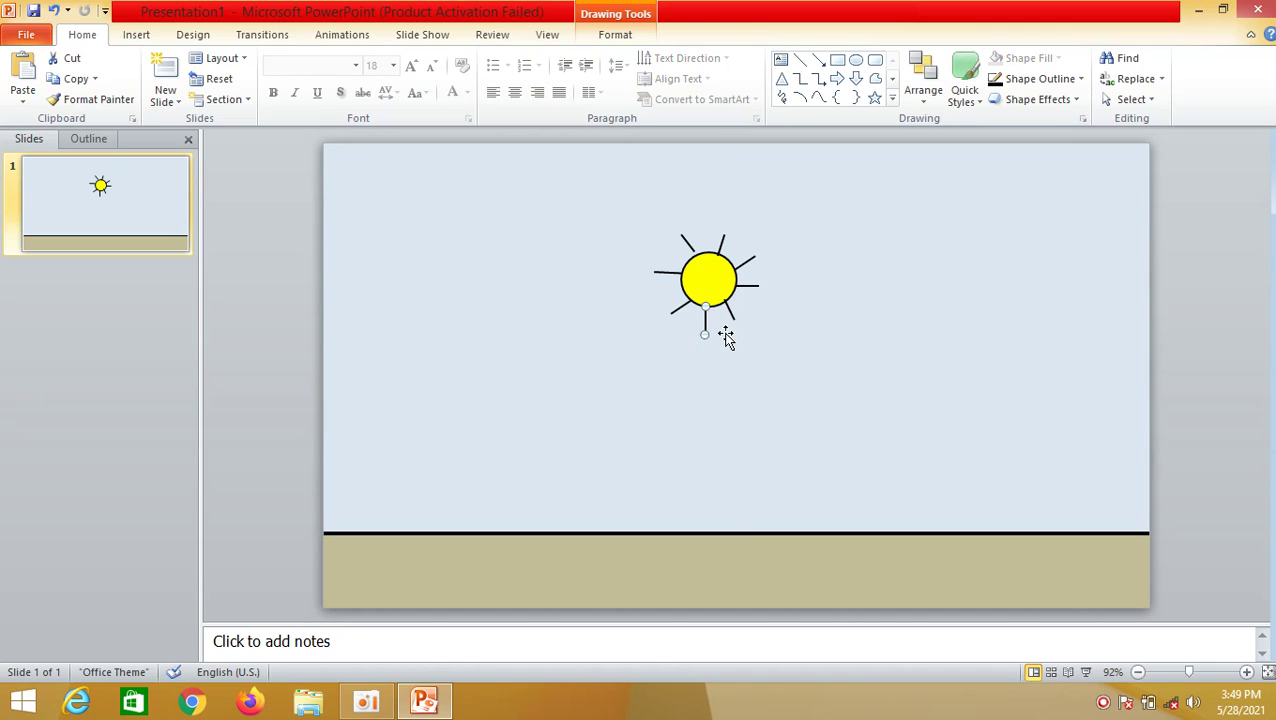
{"action": "left_click_drag", "start_coordinate": [703, 333], "coordinate": [705, 322]}
{"action": "left_click", "coordinate": [706, 328], "text": "shift"}
{"action": "left_click", "coordinate": [898, 320]}
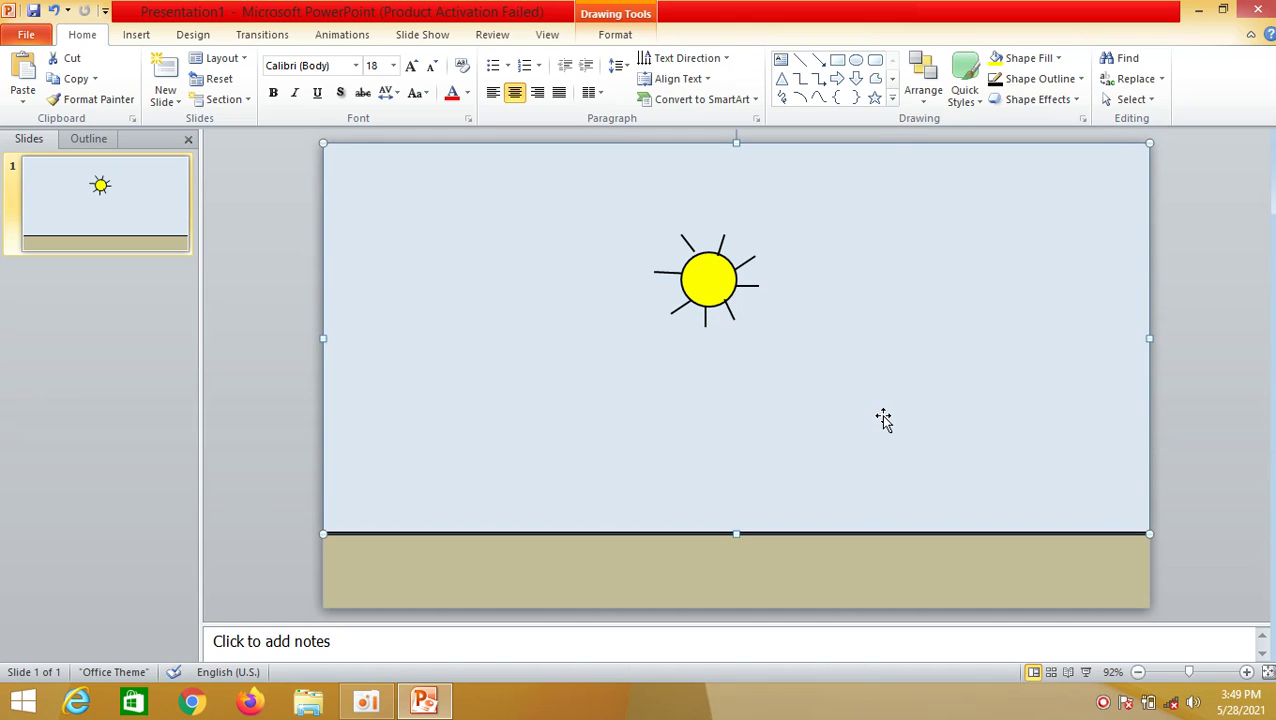
Undo an accidental shift of the sky rectangle and keep it covering the slide.
{"action": "left_click", "coordinate": [1239, 337]}
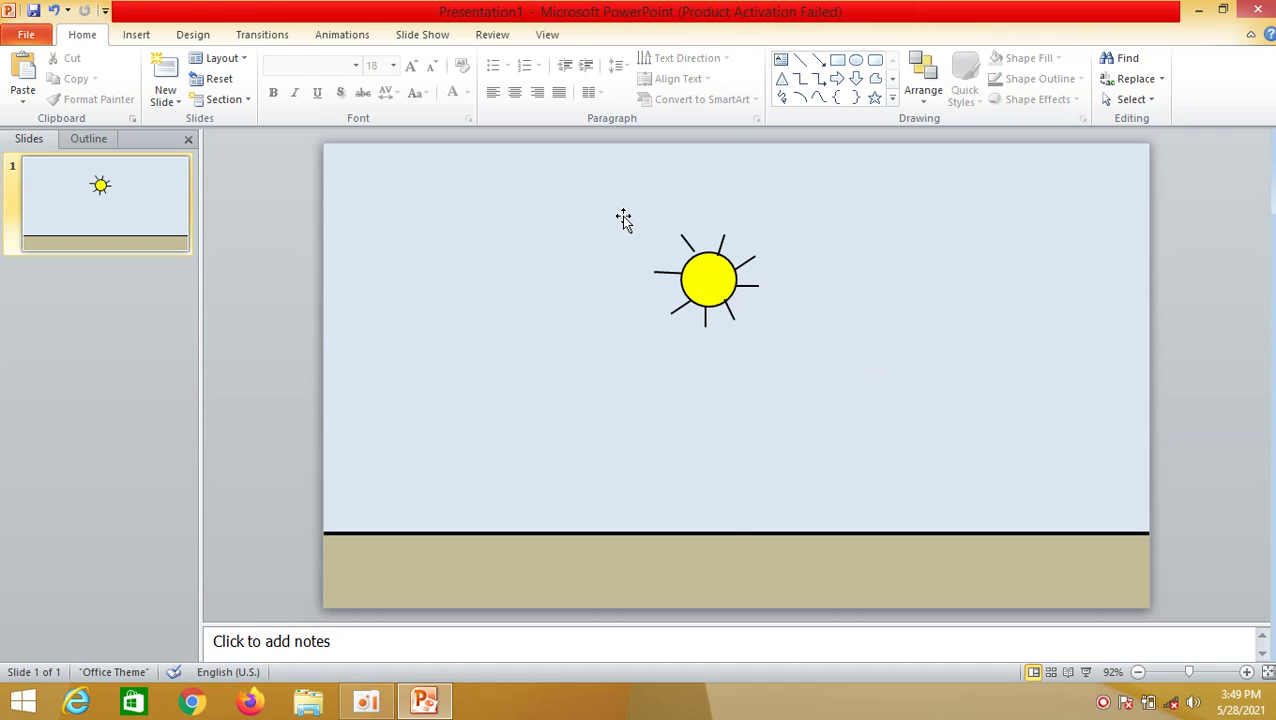
{"action": "left_click_drag", "start_coordinate": [621, 228], "coordinate": [655, 246]}
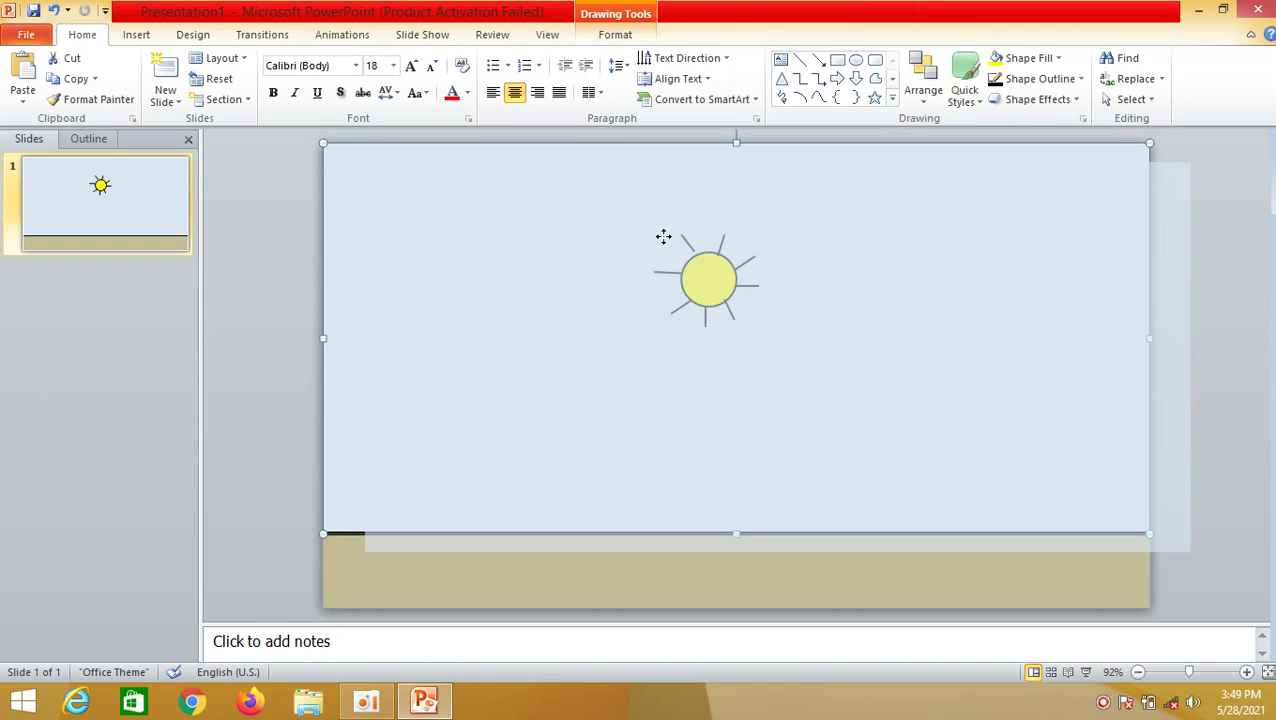
{"action": "left_click", "coordinate": [54, 10]}
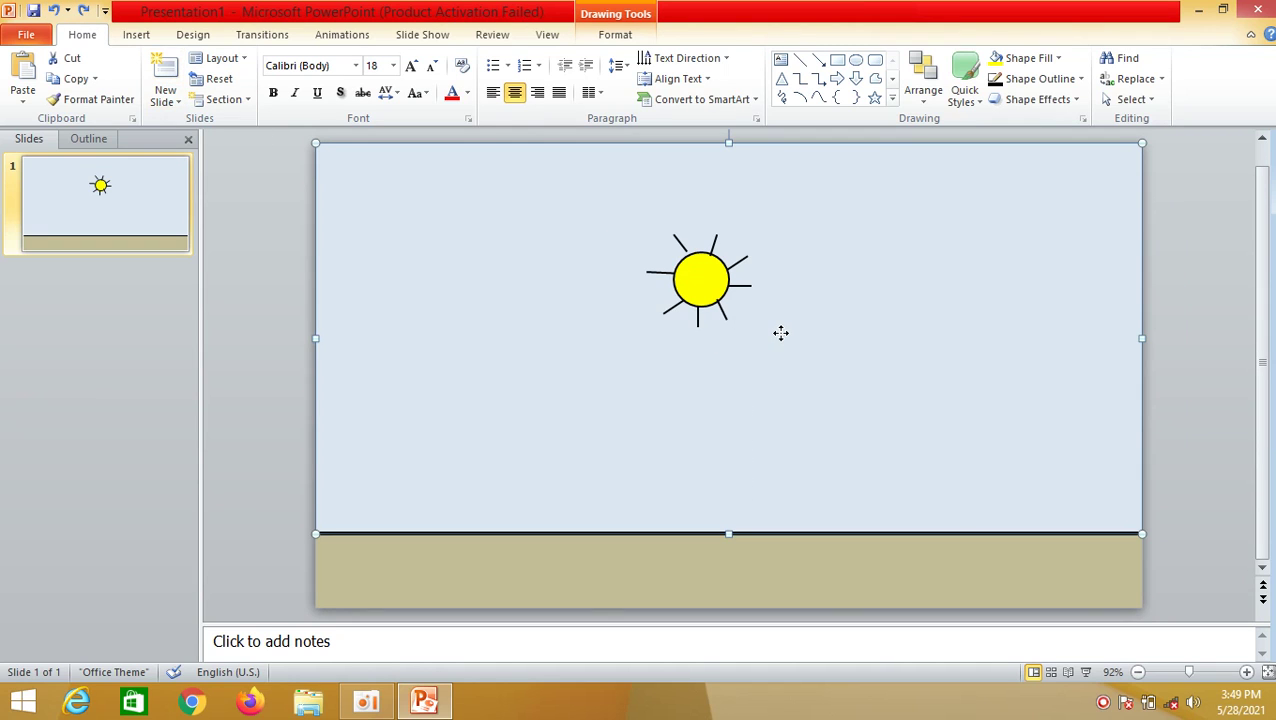
{"action": "left_click_drag", "start_coordinate": [780, 353], "coordinate": [776, 350]}
{"action": "left_click", "coordinate": [1198, 350]}
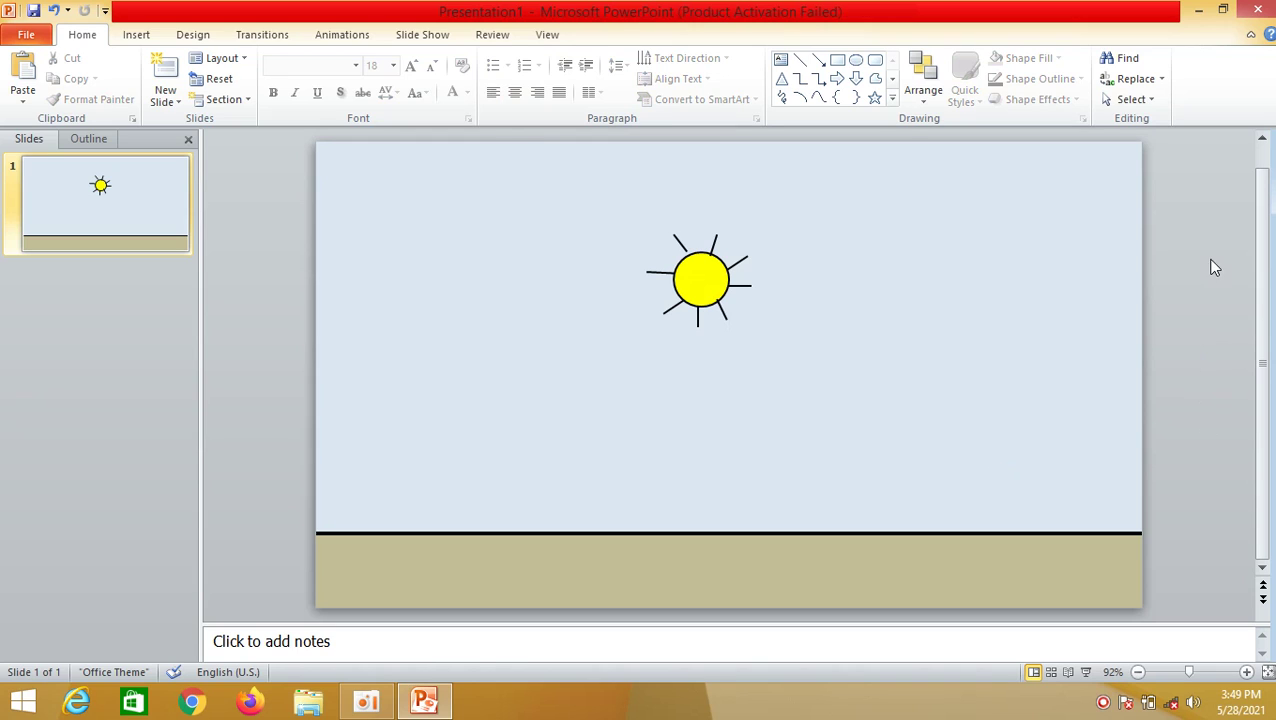
Draw a small upright rectangle in the upper-right sky and give it the woven-mat texture fill.
{"action": "left_click", "coordinate": [838, 60]}
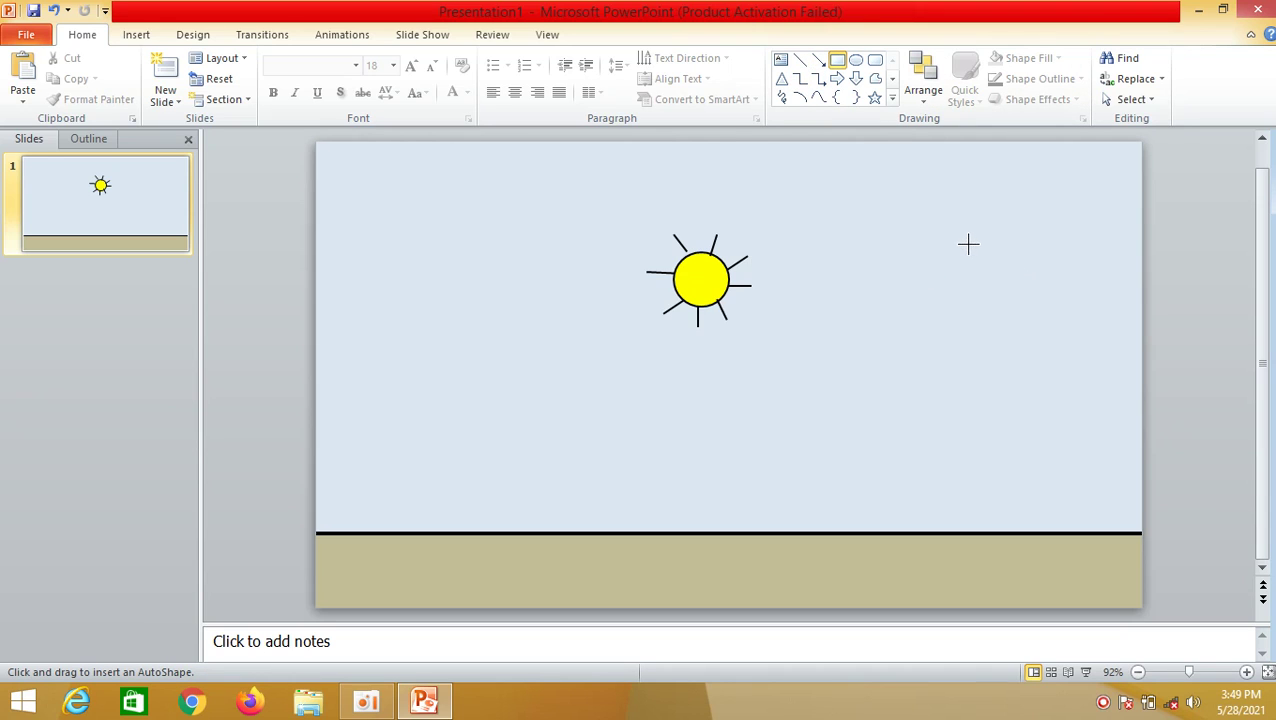
{"action": "mouse_move", "coordinate": [968, 243]}
{"action": "left_mouse_down"}
{"action": "mouse_move", "coordinate": [999, 298]}
{"action": "mouse_move", "coordinate": [989, 287]}
{"action": "left_mouse_up"}
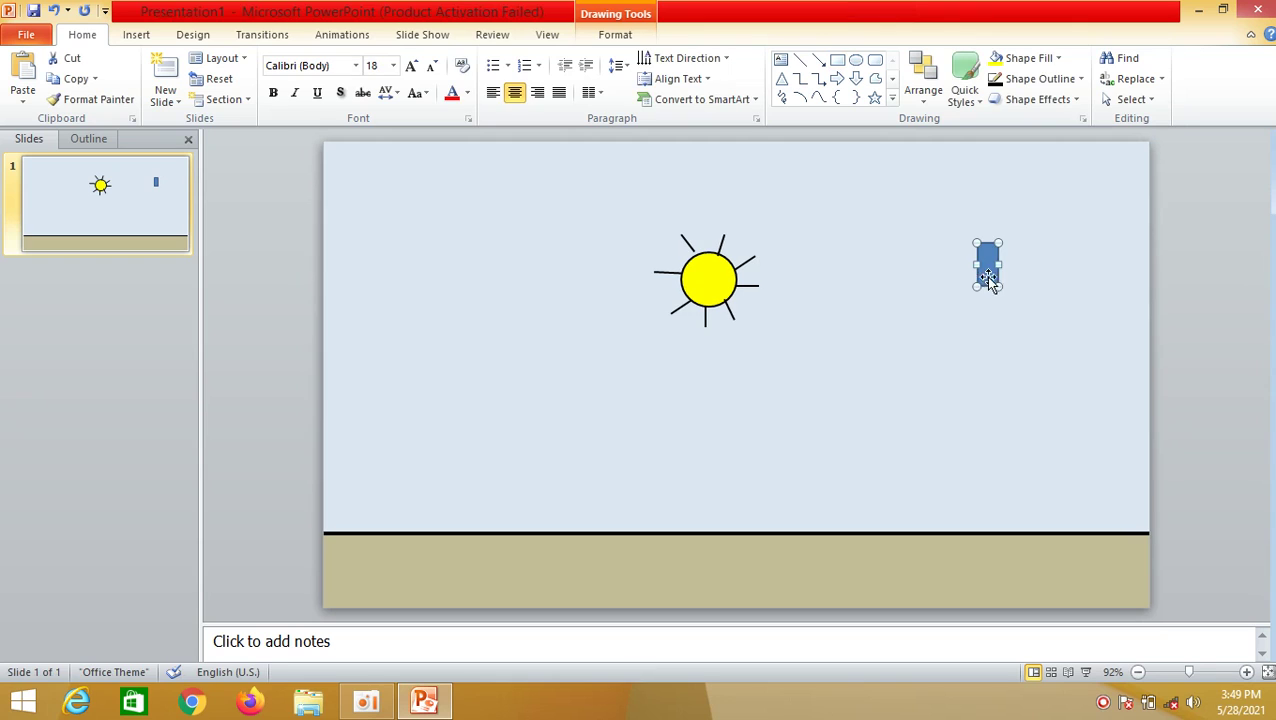
{"action": "left_click", "coordinate": [1040, 60]}
{"action": "mouse_move", "coordinate": [1045, 305]}
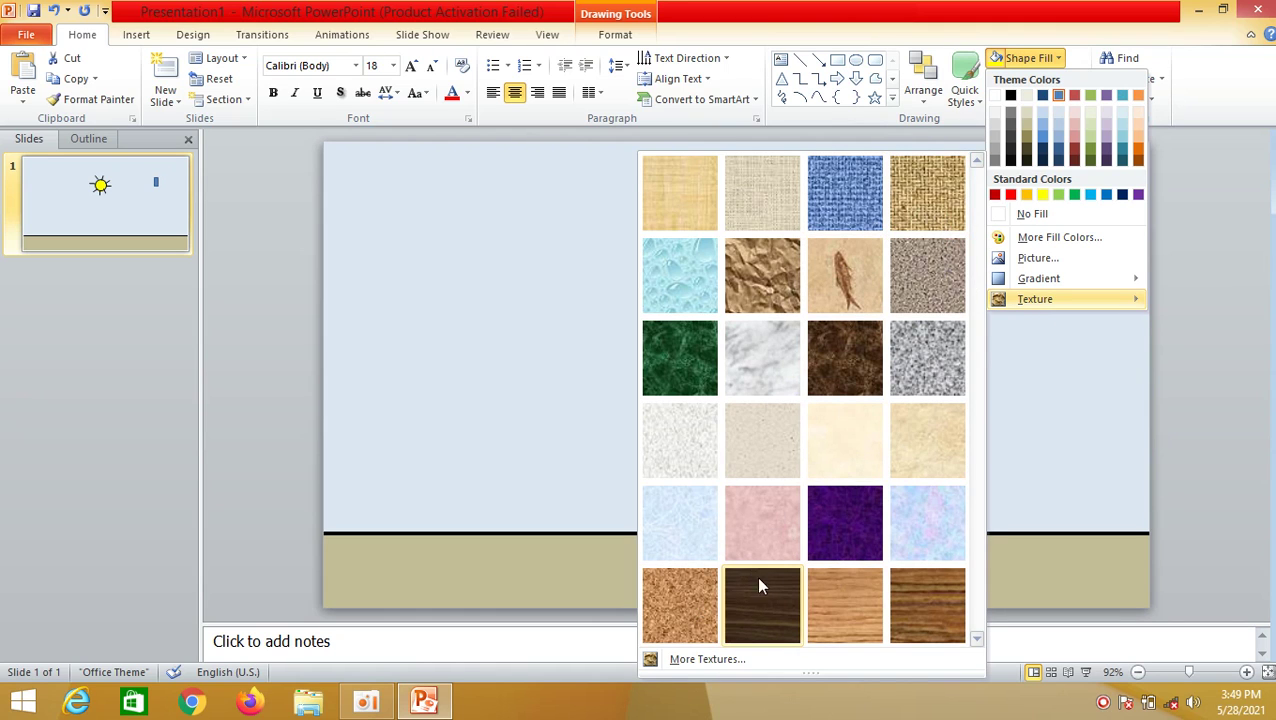
{"action": "left_click", "coordinate": [707, 660]}
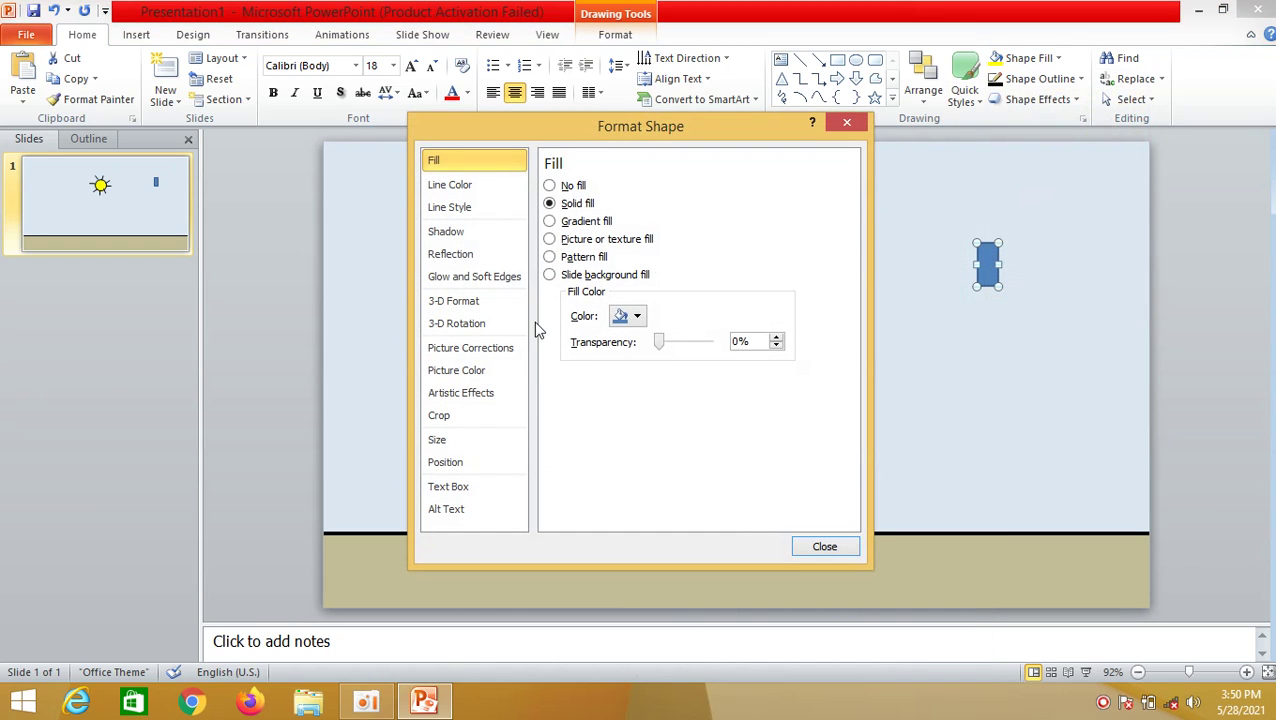
{"action": "left_click", "coordinate": [846, 122]}
{"action": "left_click", "coordinate": [1078, 82]}
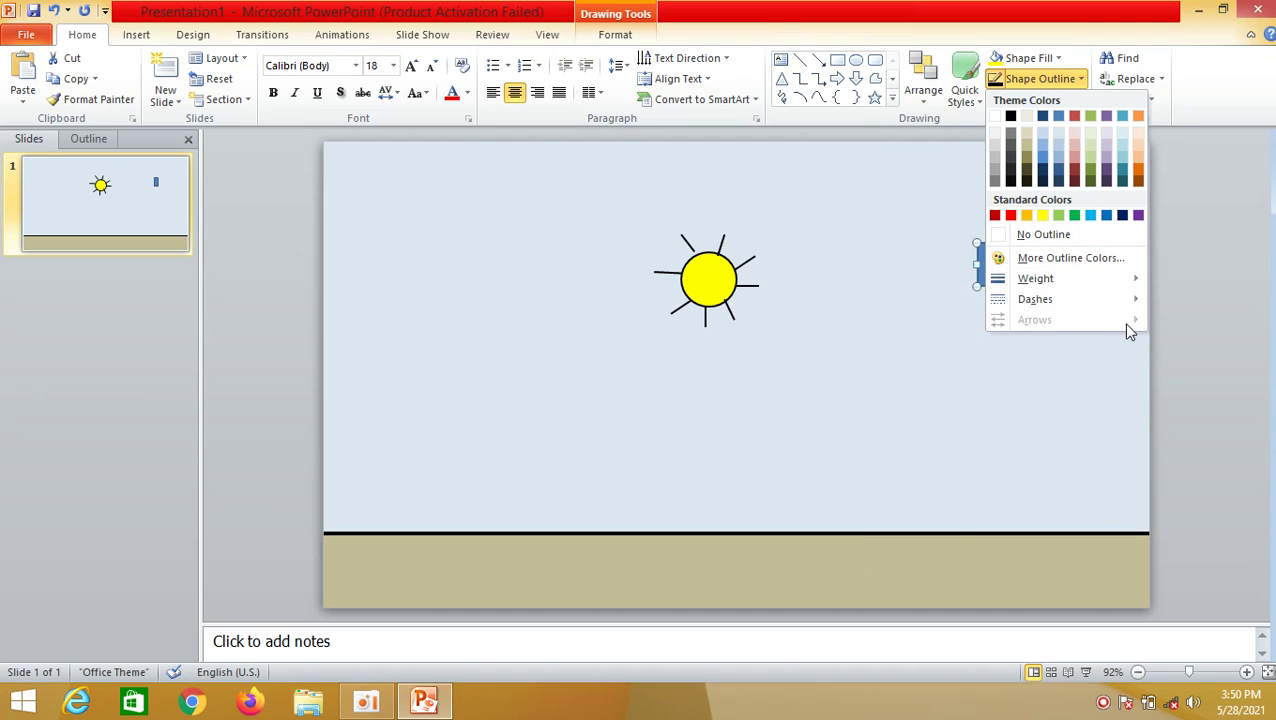
{"action": "left_click", "coordinate": [1094, 262]}
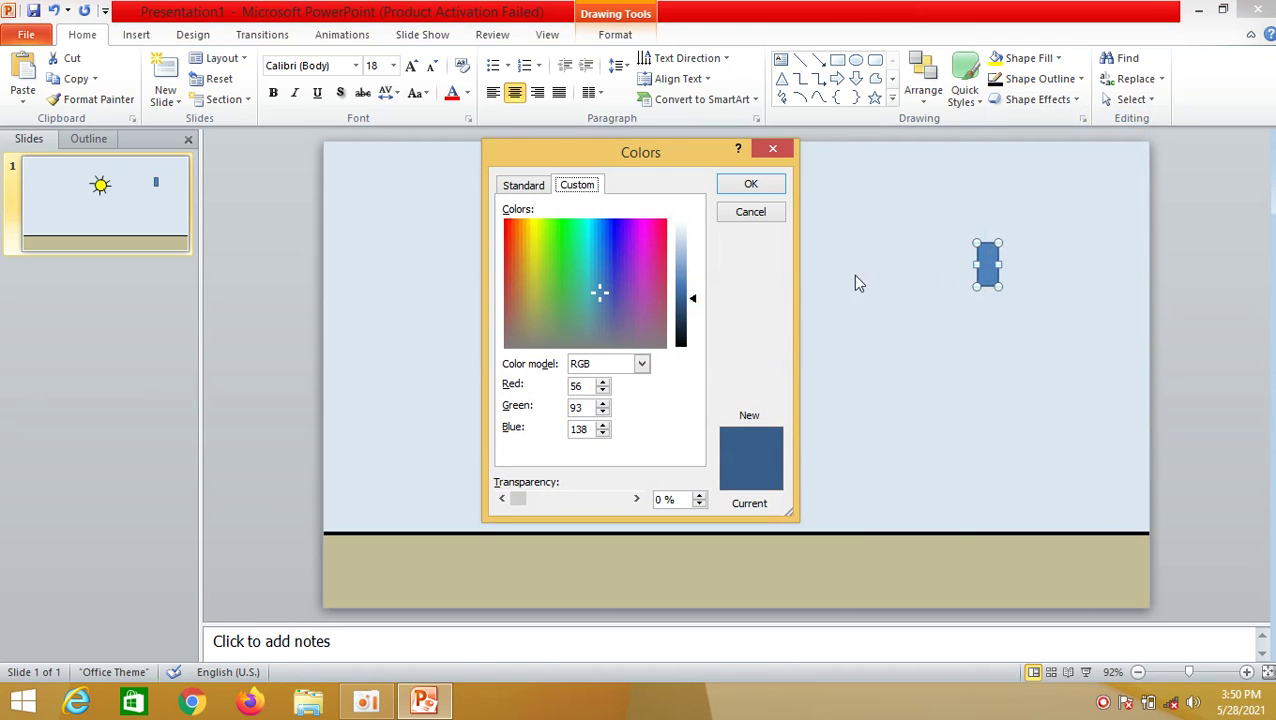
{"action": "left_click", "coordinate": [773, 148]}
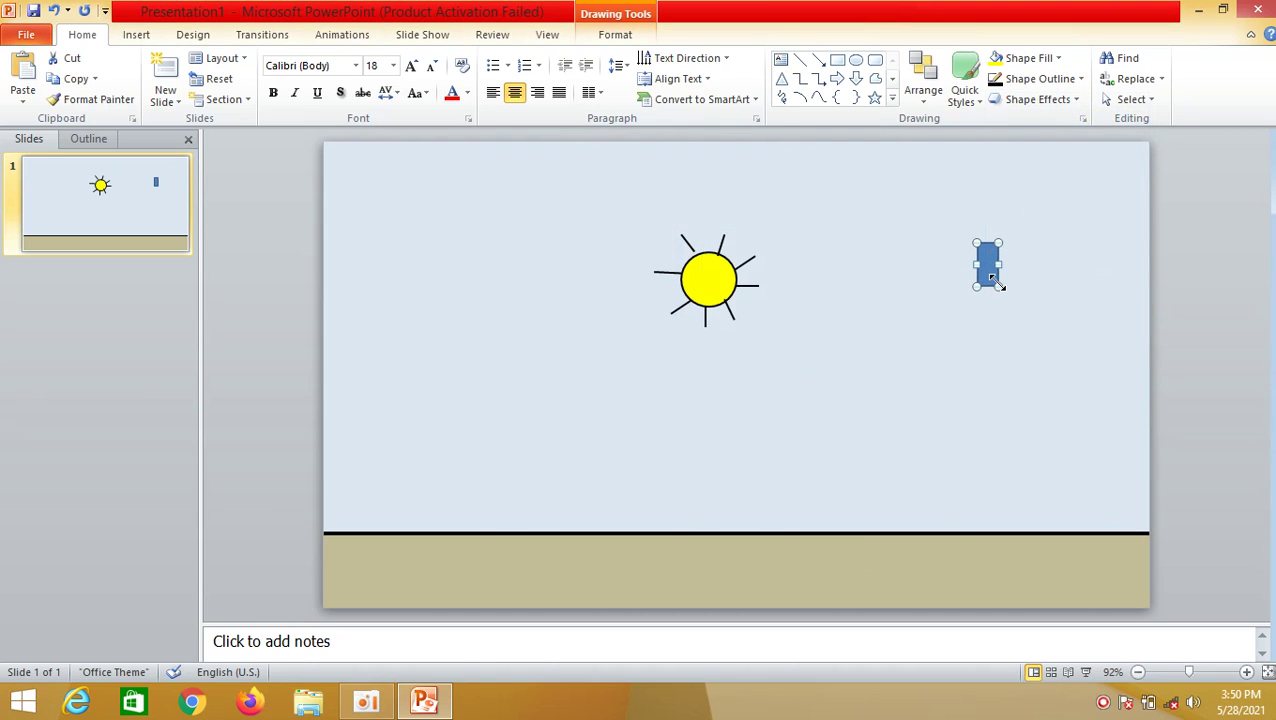
{"action": "left_click", "coordinate": [1035, 58]}
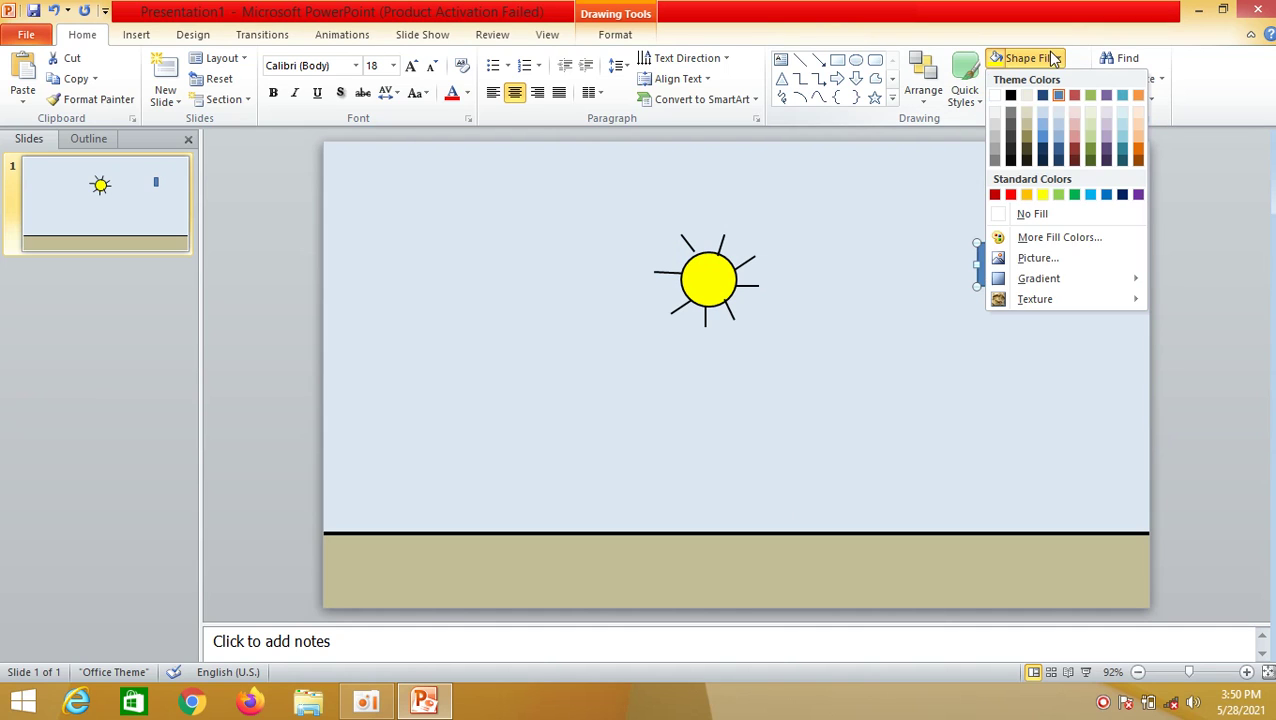
{"action": "mouse_move", "coordinate": [1045, 300]}
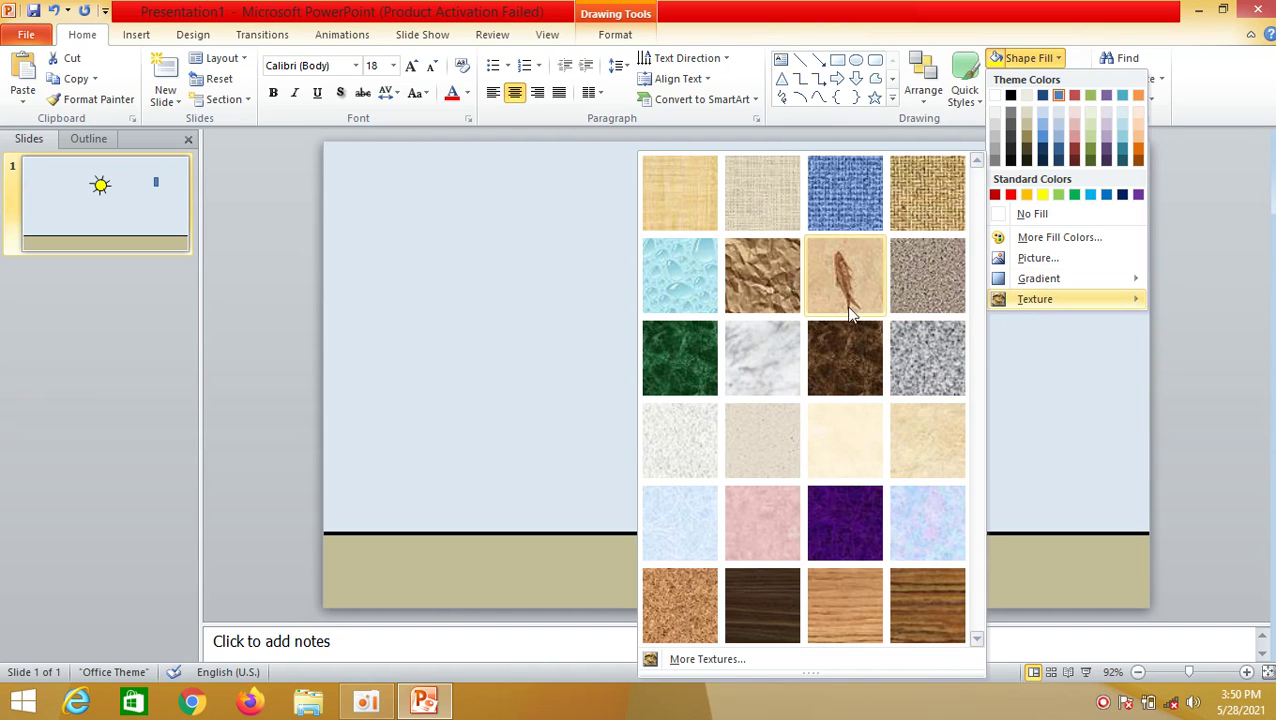
{"action": "left_click", "coordinate": [928, 207]}
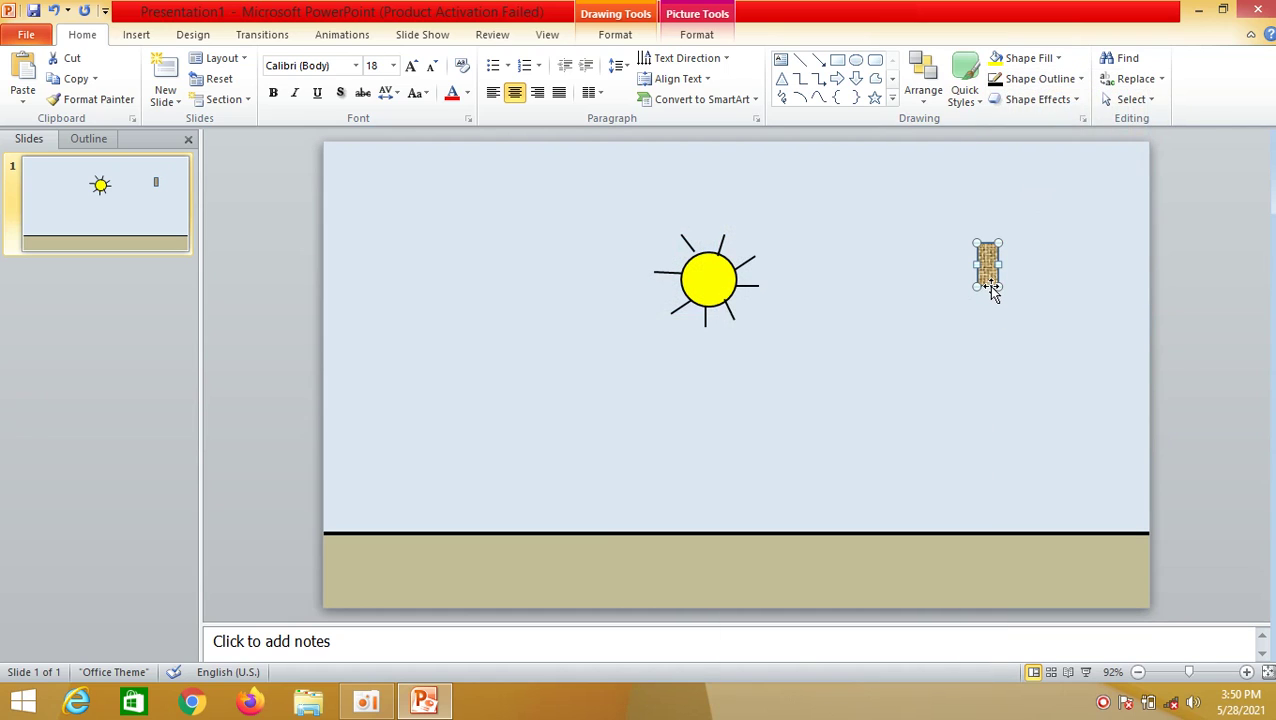
{"action": "left_click", "coordinate": [1052, 78]}
{"action": "mouse_move", "coordinate": [1056, 285]}
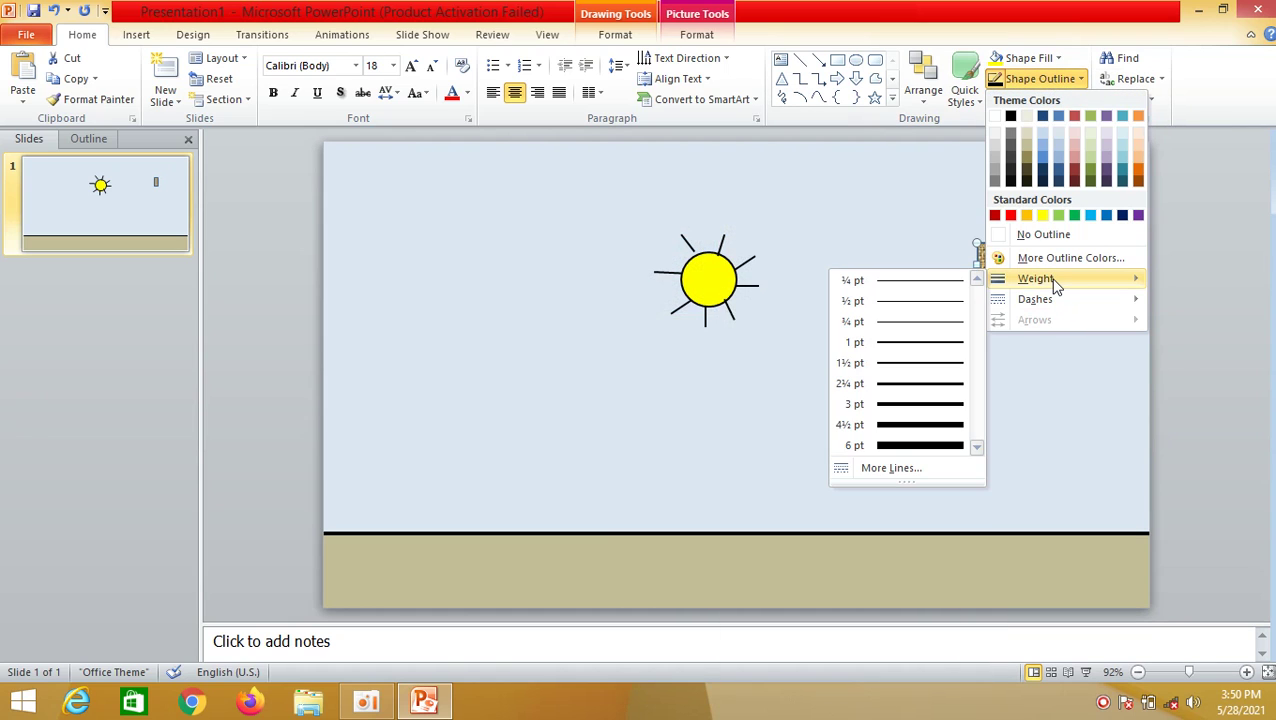
{"action": "left_click", "coordinate": [1066, 258]}
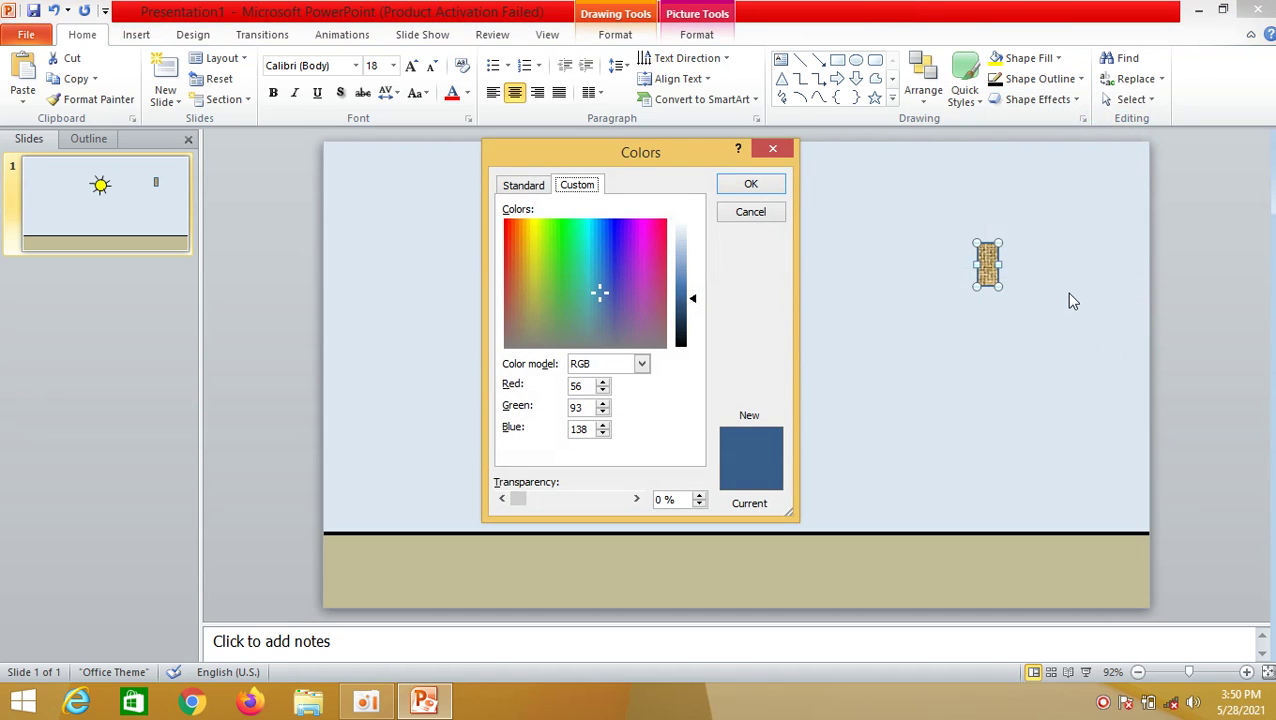
{"action": "left_click", "coordinate": [780, 148]}
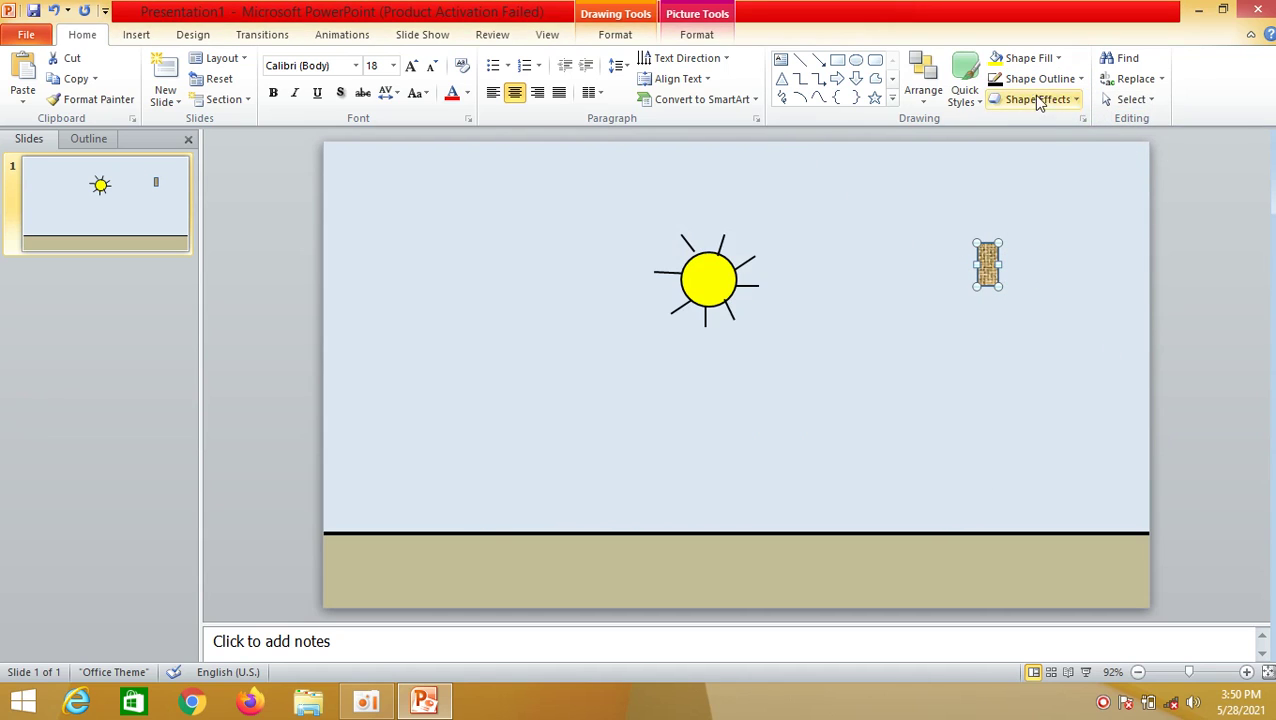
{"action": "right_click", "coordinate": [1030, 78]}
{"action": "left_click", "coordinate": [1037, 333]}
{"action": "left_click", "coordinate": [1033, 335]}
{"action": "left_click", "coordinate": [996, 272]}
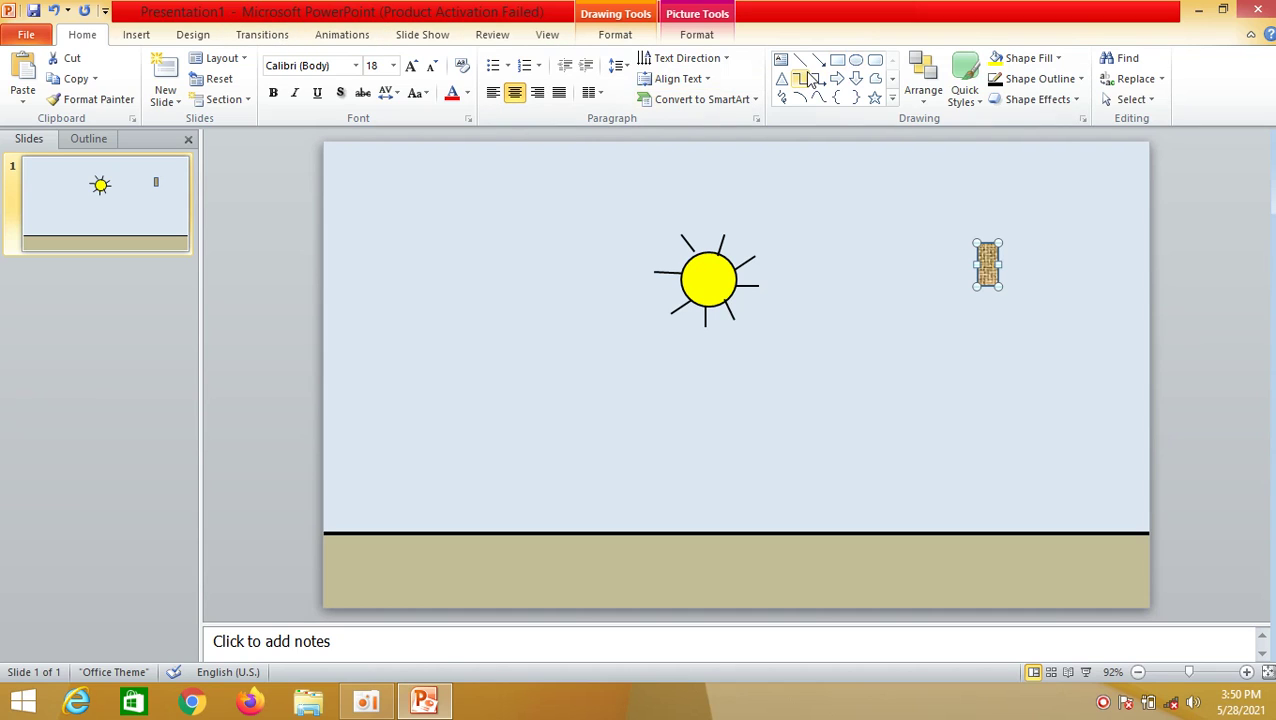
{"action": "left_click", "coordinate": [838, 78]}
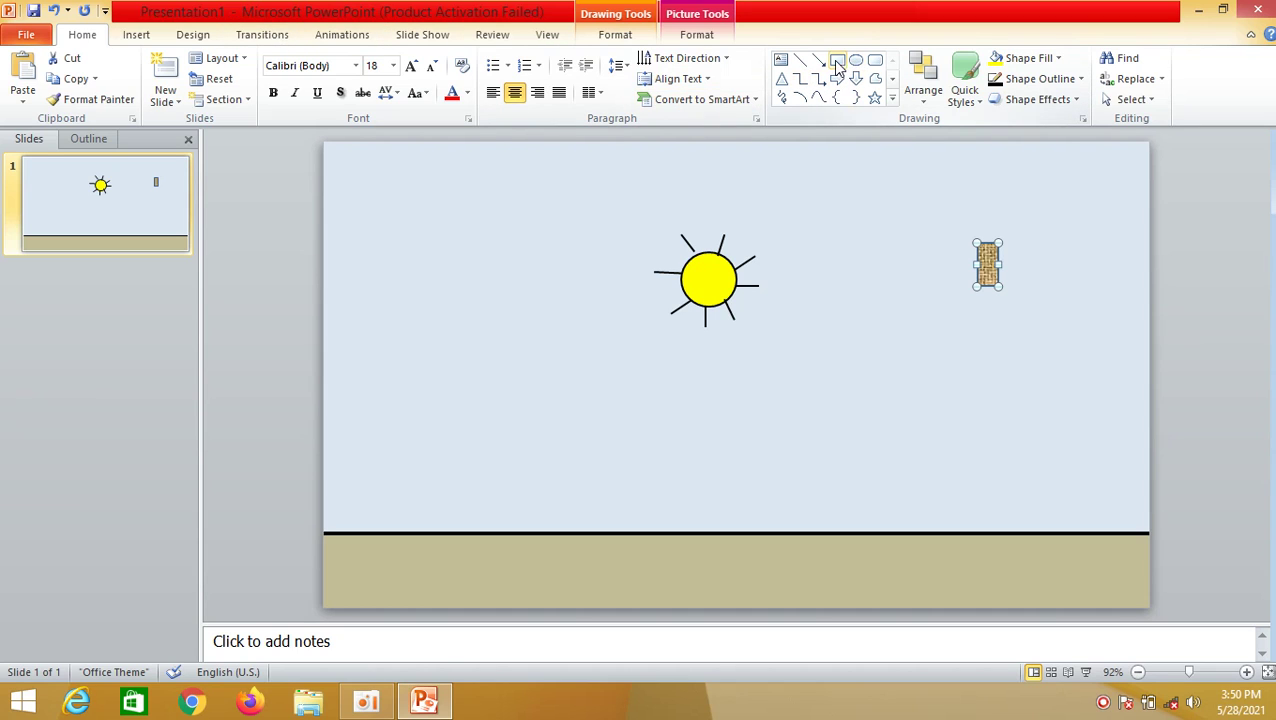
{"action": "left_click", "coordinate": [1218, 290]}
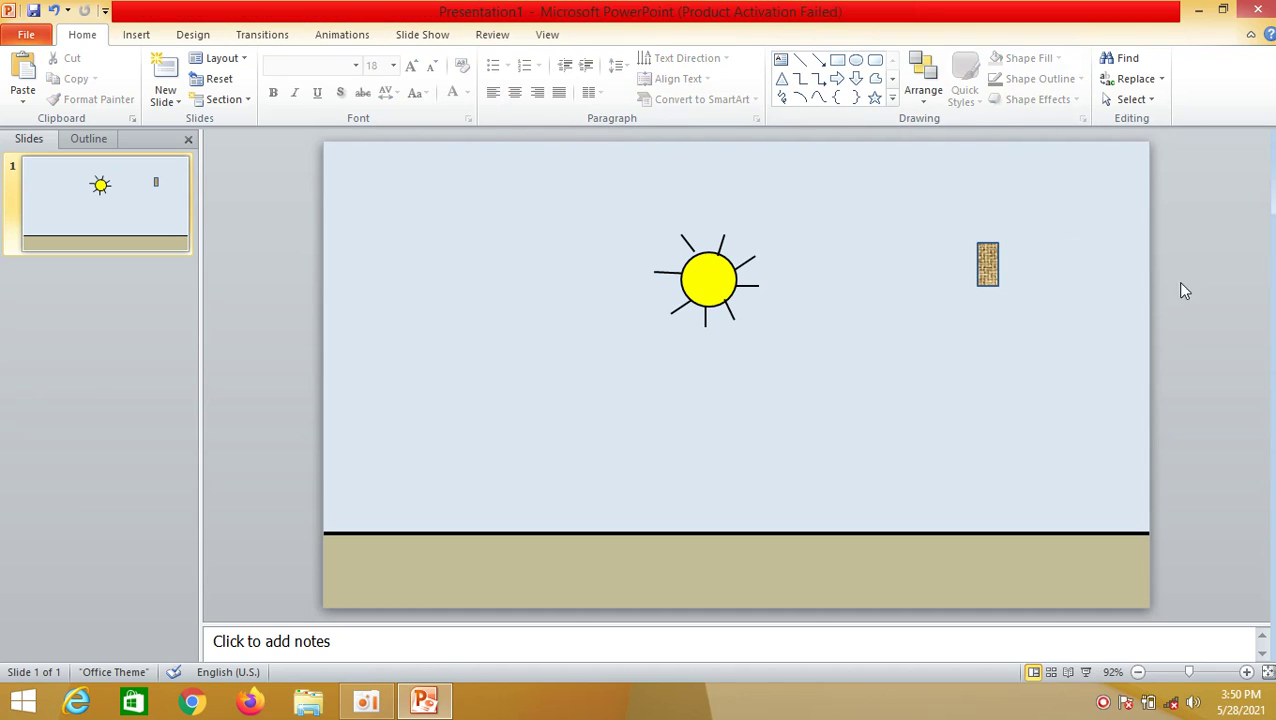
Draw a large rectangle on the ground line at the right with blue fill and blue outline.
{"action": "left_click", "coordinate": [838, 61]}
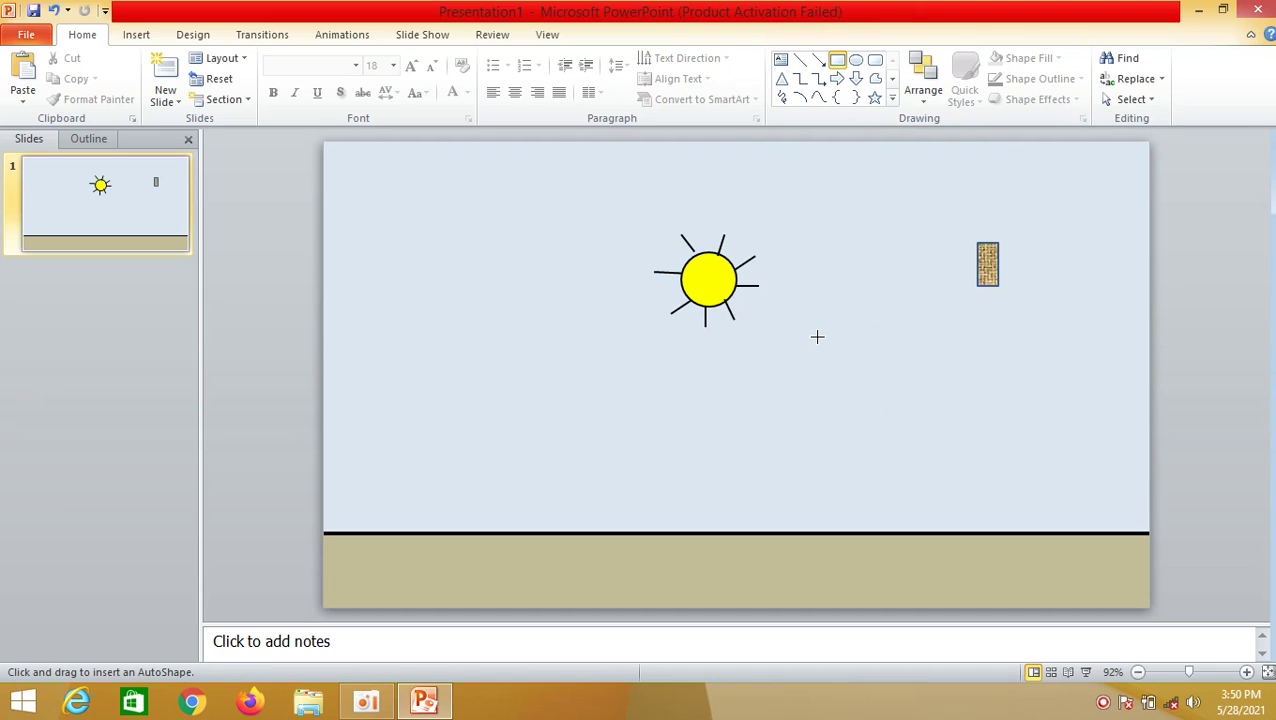
{"action": "mouse_move", "coordinate": [823, 337]}
{"action": "left_mouse_down"}
{"action": "mouse_move", "coordinate": [868, 438]}
{"action": "mouse_move", "coordinate": [1003, 530]}
{"action": "left_mouse_up"}
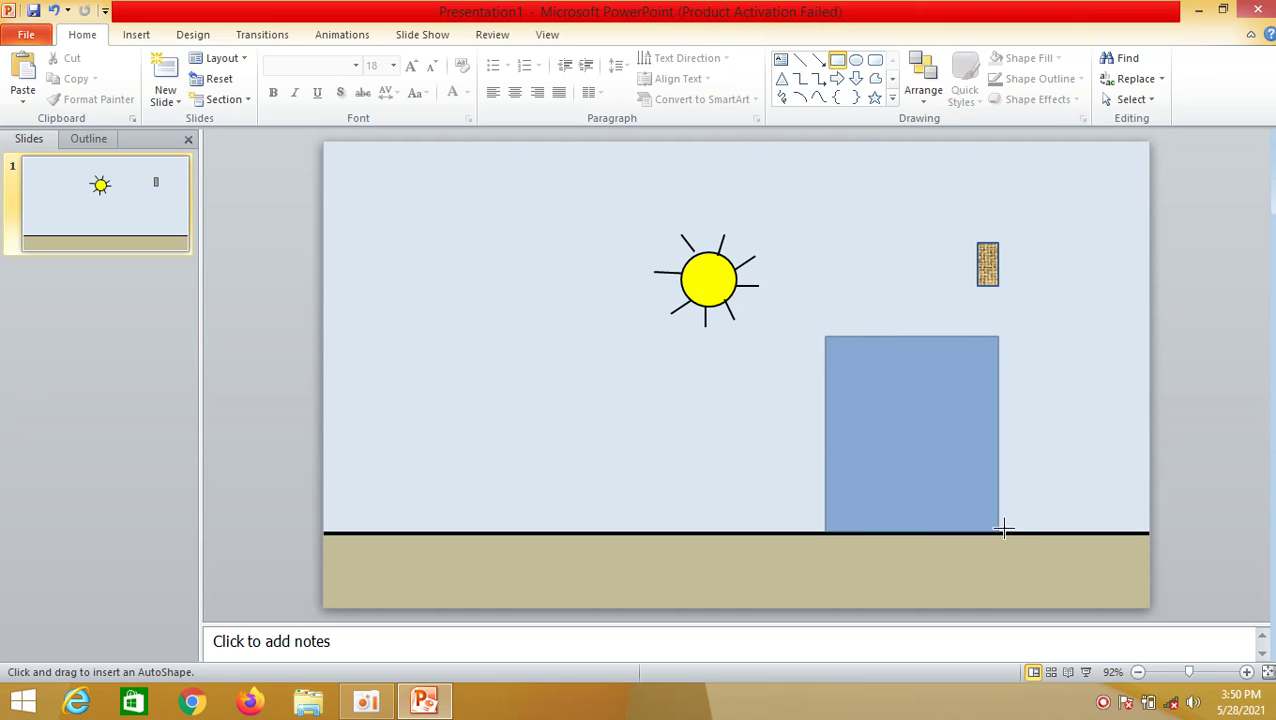
{"action": "left_click_drag", "start_coordinate": [1003, 530], "coordinate": [1089, 530]}
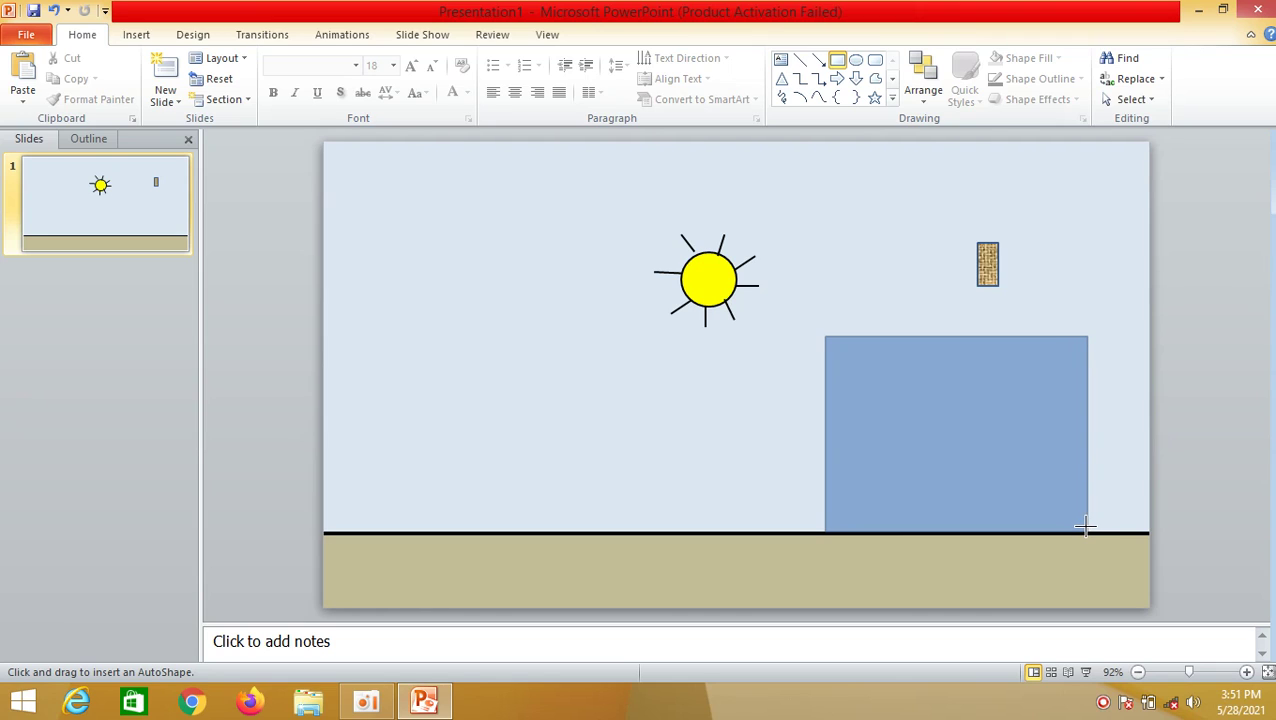
{"action": "left_click_drag", "start_coordinate": [1085, 526], "coordinate": [1094, 527]}
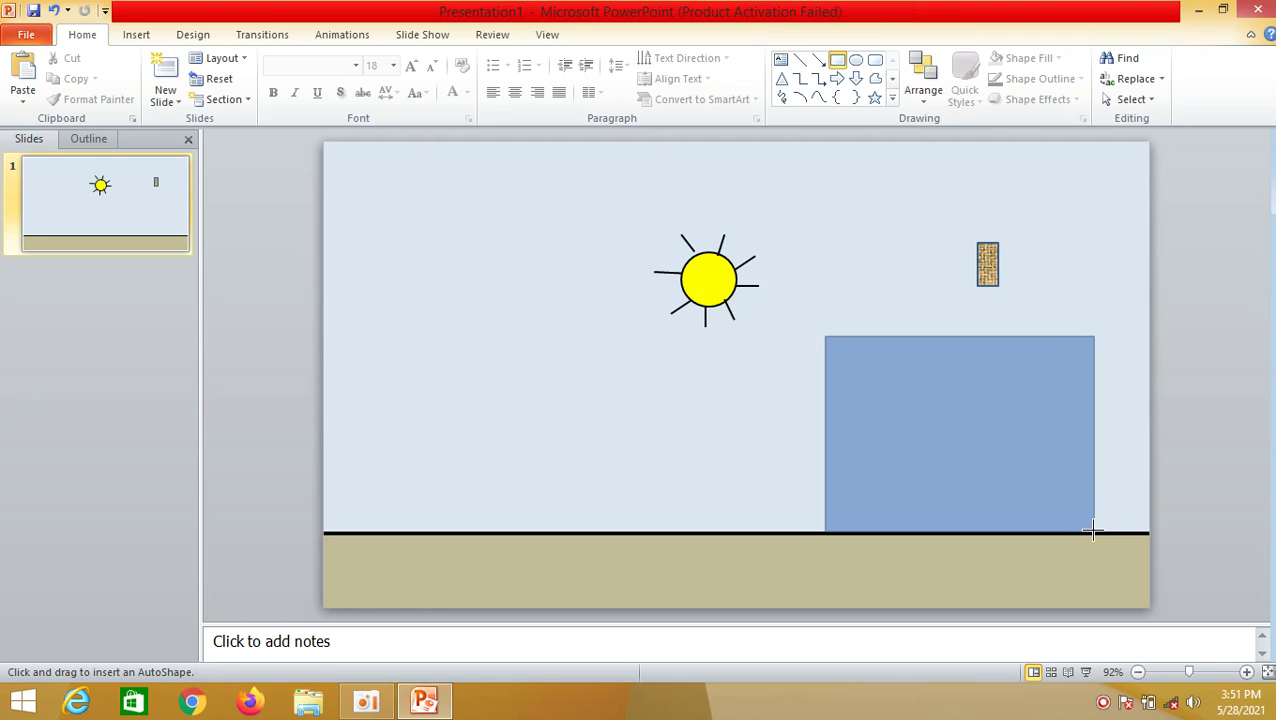
{"action": "left_click_drag", "start_coordinate": [1093, 532], "coordinate": [1073, 532]}
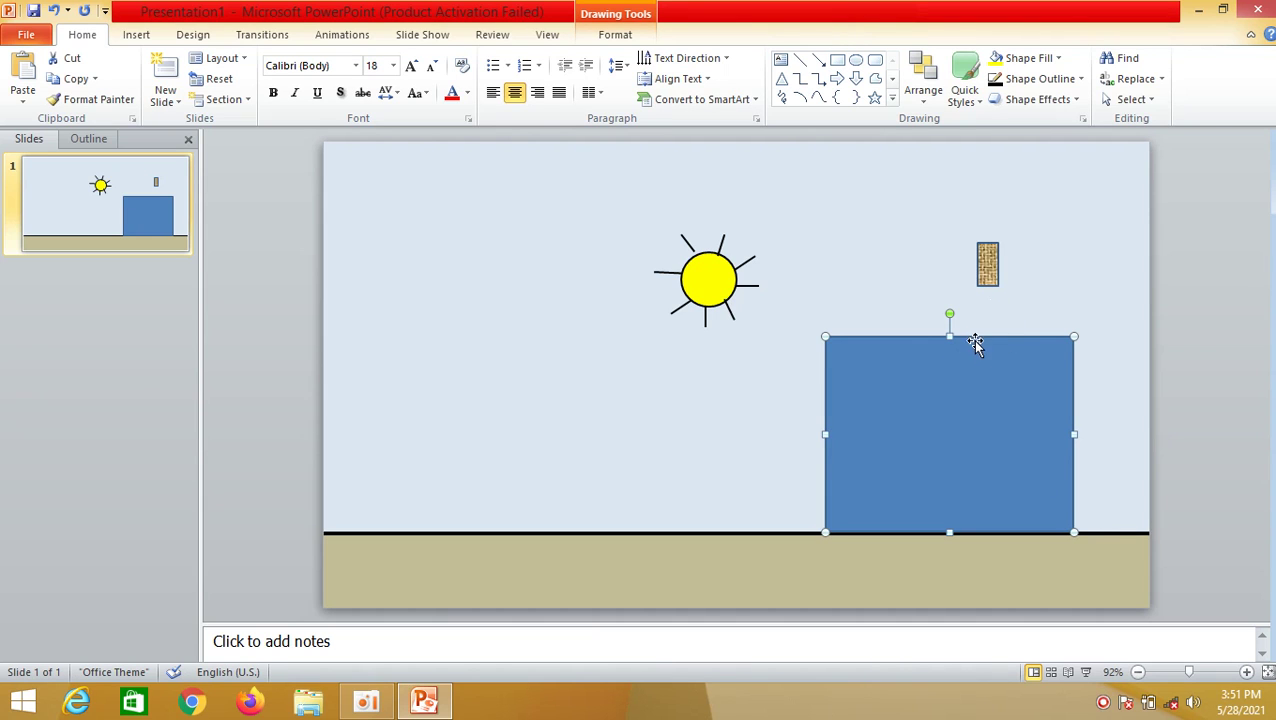
{"action": "left_click", "coordinate": [1040, 60]}
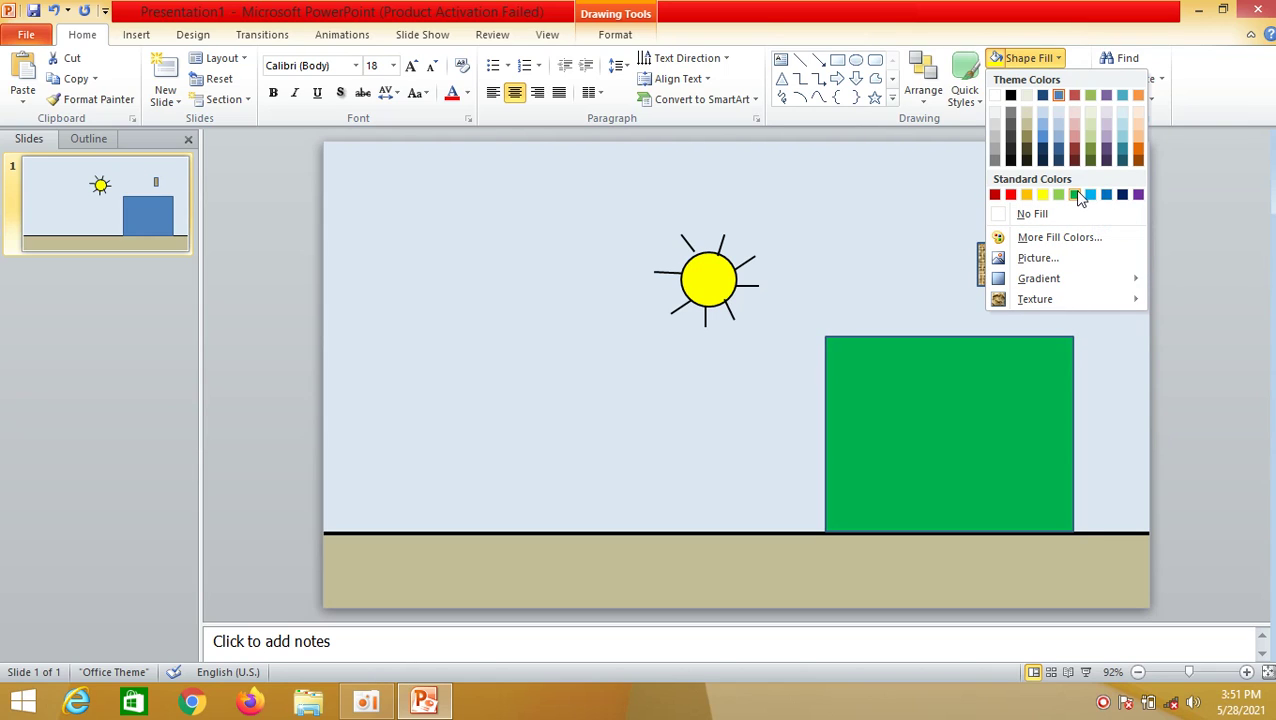
{"action": "left_click", "coordinate": [1035, 136]}
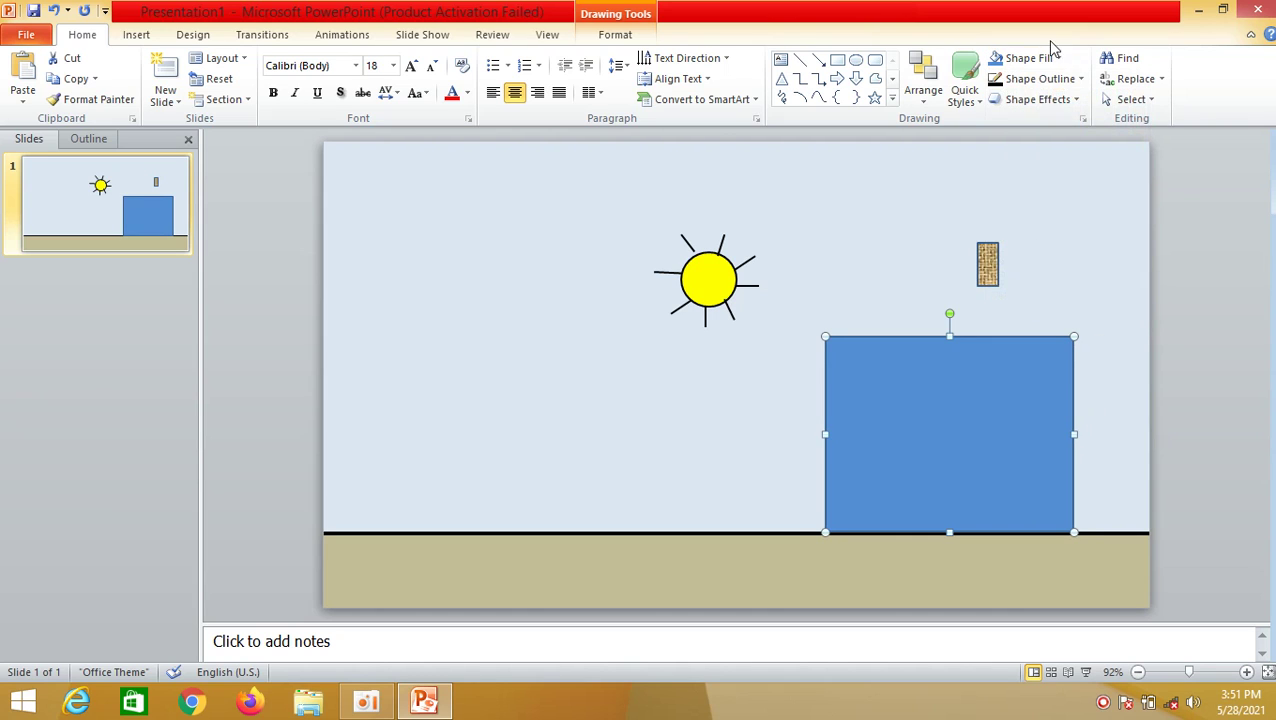
{"action": "left_click", "coordinate": [1040, 78]}
{"action": "left_click", "coordinate": [1106, 213]}
{"action": "left_click", "coordinate": [1193, 388]}
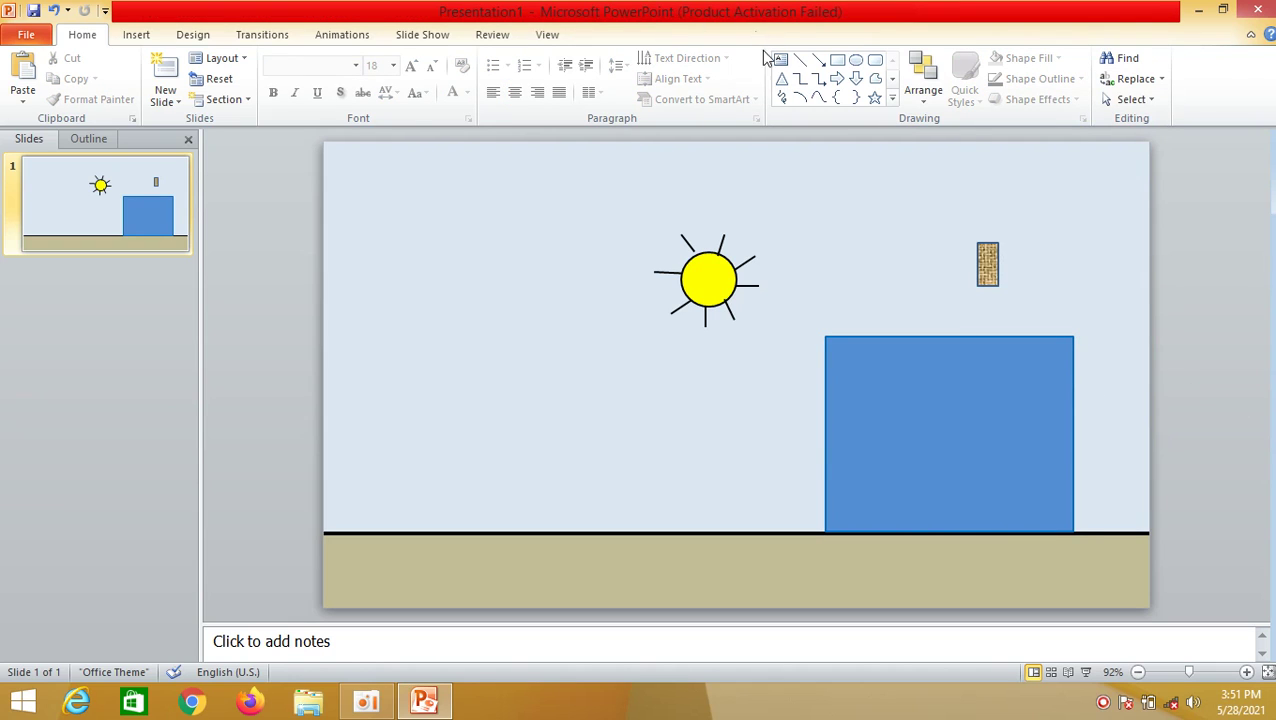
Draw an isosceles triangle above the house and lower it onto the rectangle's top.
{"action": "left_click", "coordinate": [782, 80]}
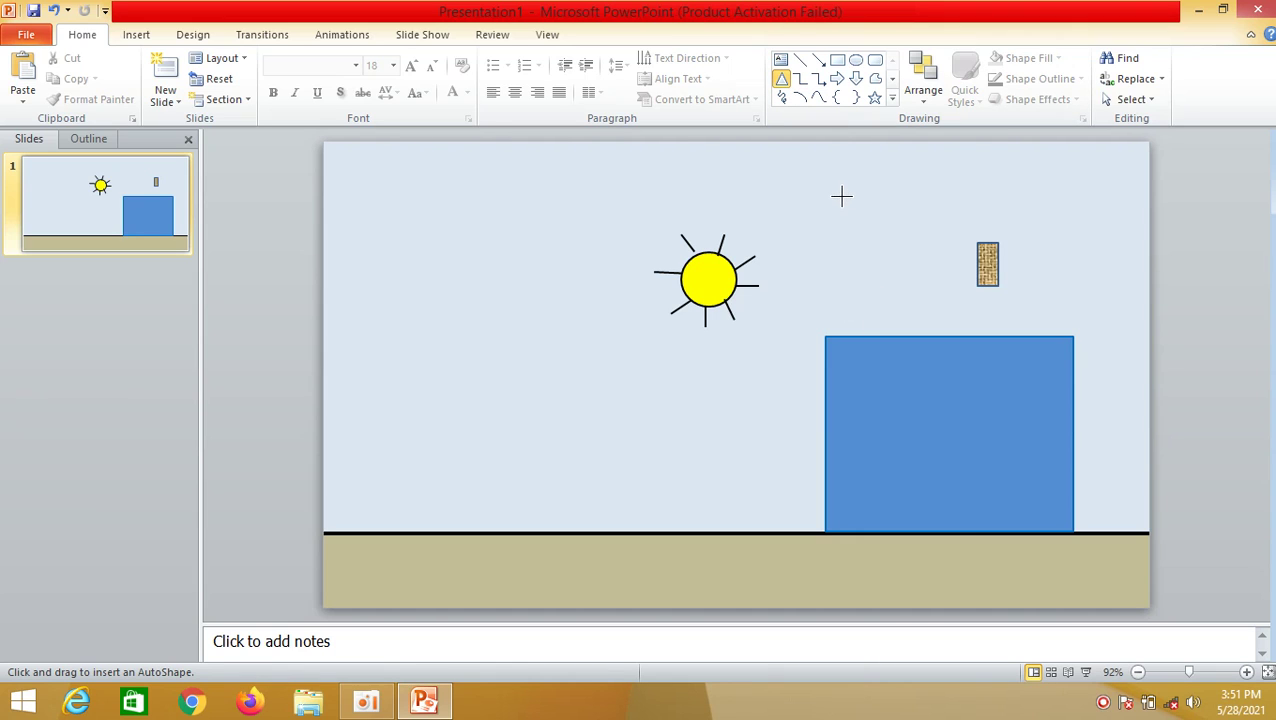
{"action": "mouse_move", "coordinate": [840, 196]}
{"action": "left_mouse_down"}
{"action": "mouse_move", "coordinate": [1170, 382]}
{"action": "mouse_move", "coordinate": [1085, 372]}
{"action": "left_mouse_up"}
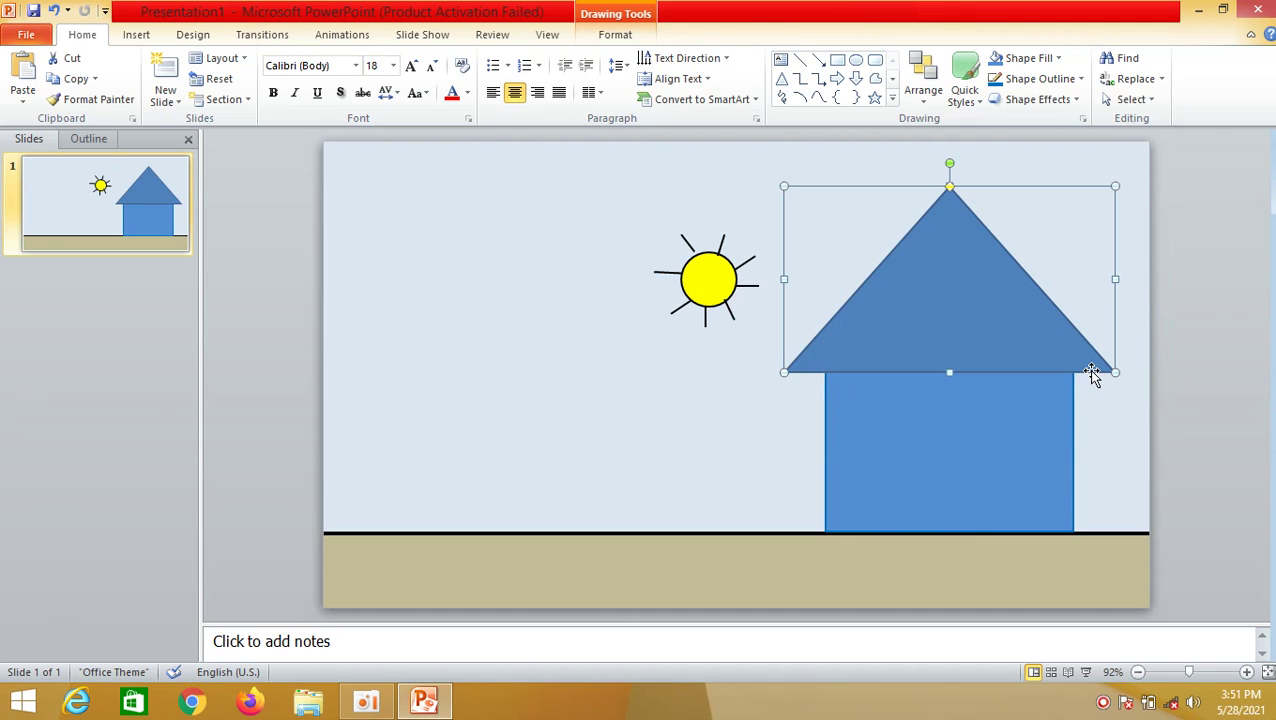
{"action": "left_click_drag", "start_coordinate": [1090, 372], "coordinate": [1095, 403]}
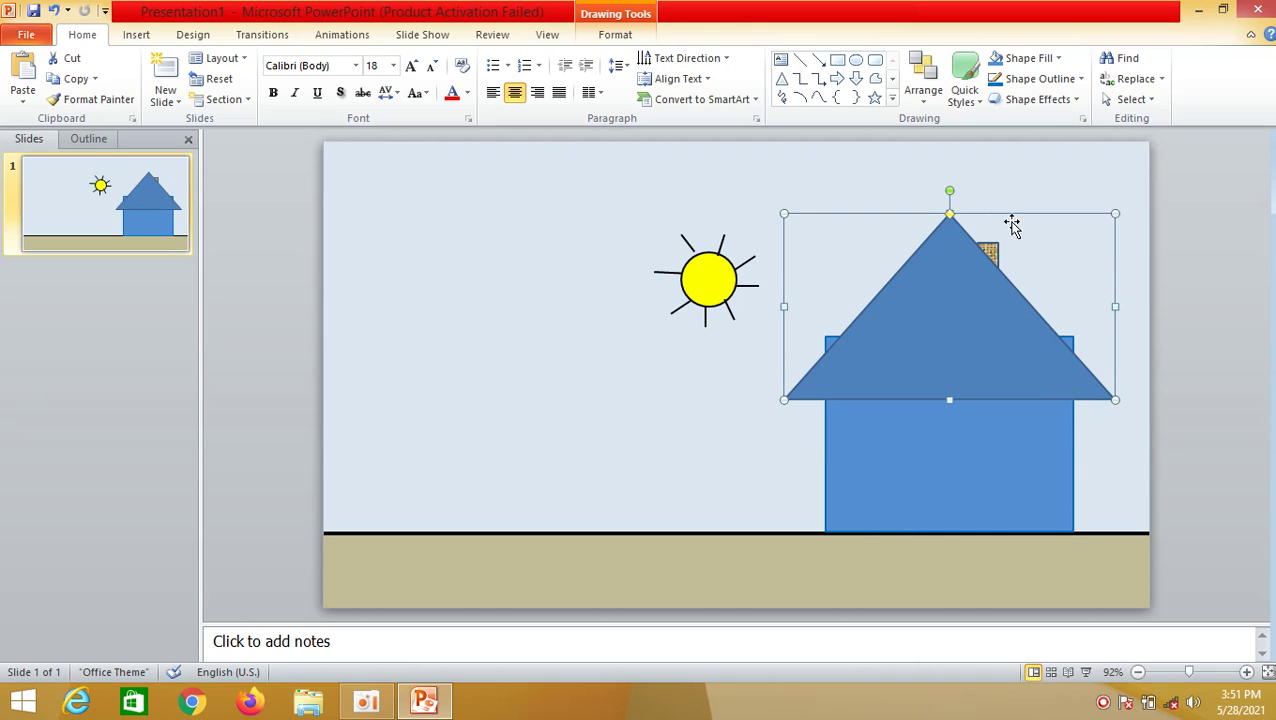
Move the chimney onto the roof's right slope and nudge the roof slightly upward.
{"action": "left_click", "coordinate": [990, 249]}
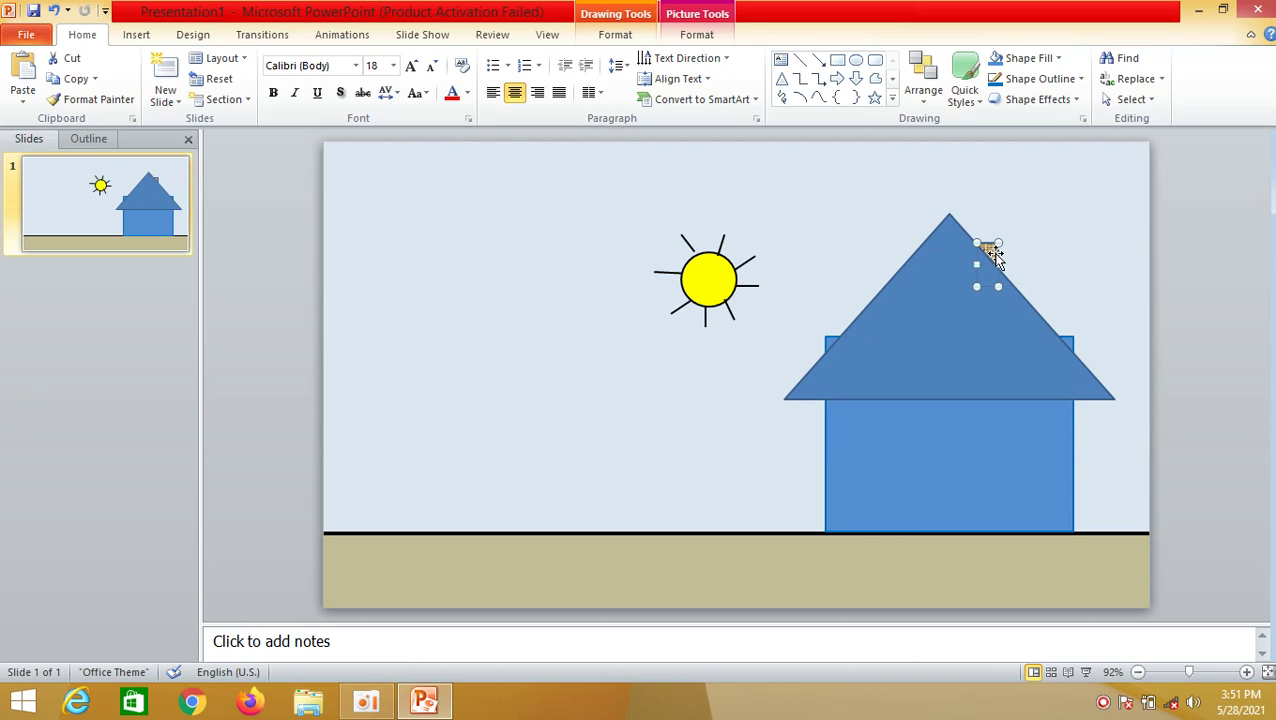
{"action": "mouse_move", "coordinate": [992, 253]}
{"action": "left_mouse_down"}
{"action": "mouse_move", "coordinate": [1036, 287]}
{"action": "mouse_move", "coordinate": [1040, 262]}
{"action": "left_mouse_up"}
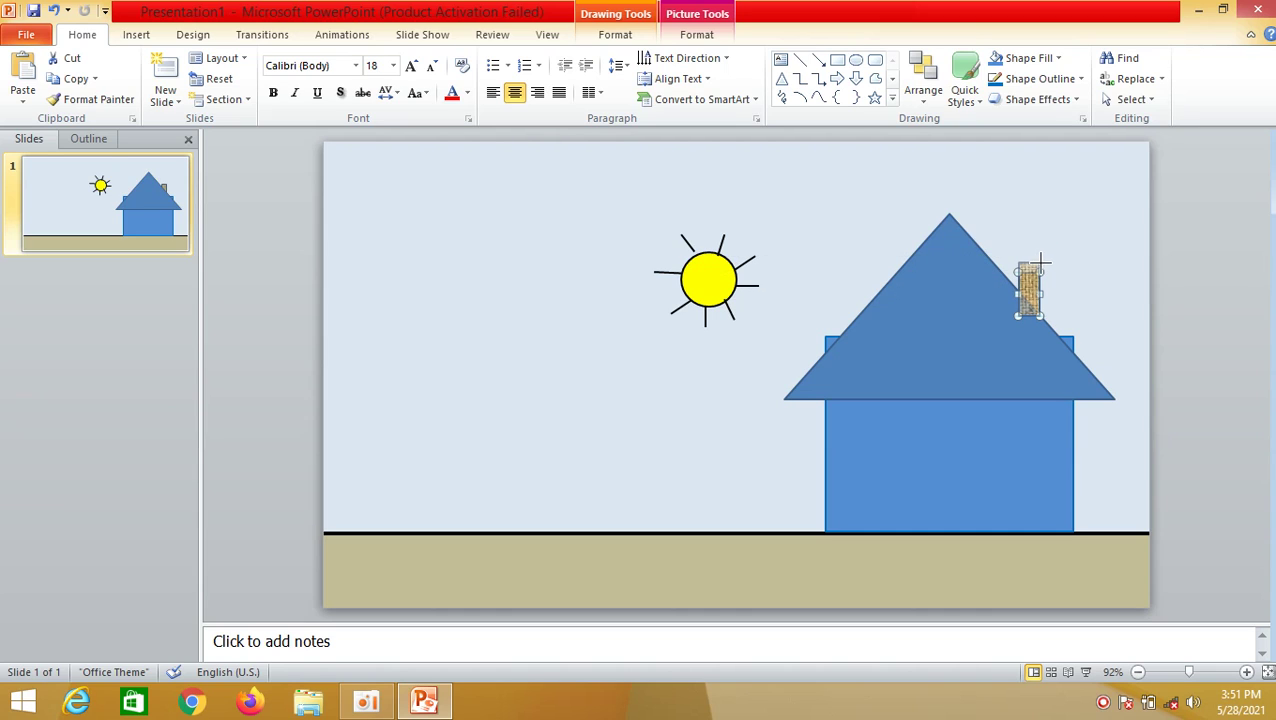
{"action": "left_click", "coordinate": [1229, 315]}
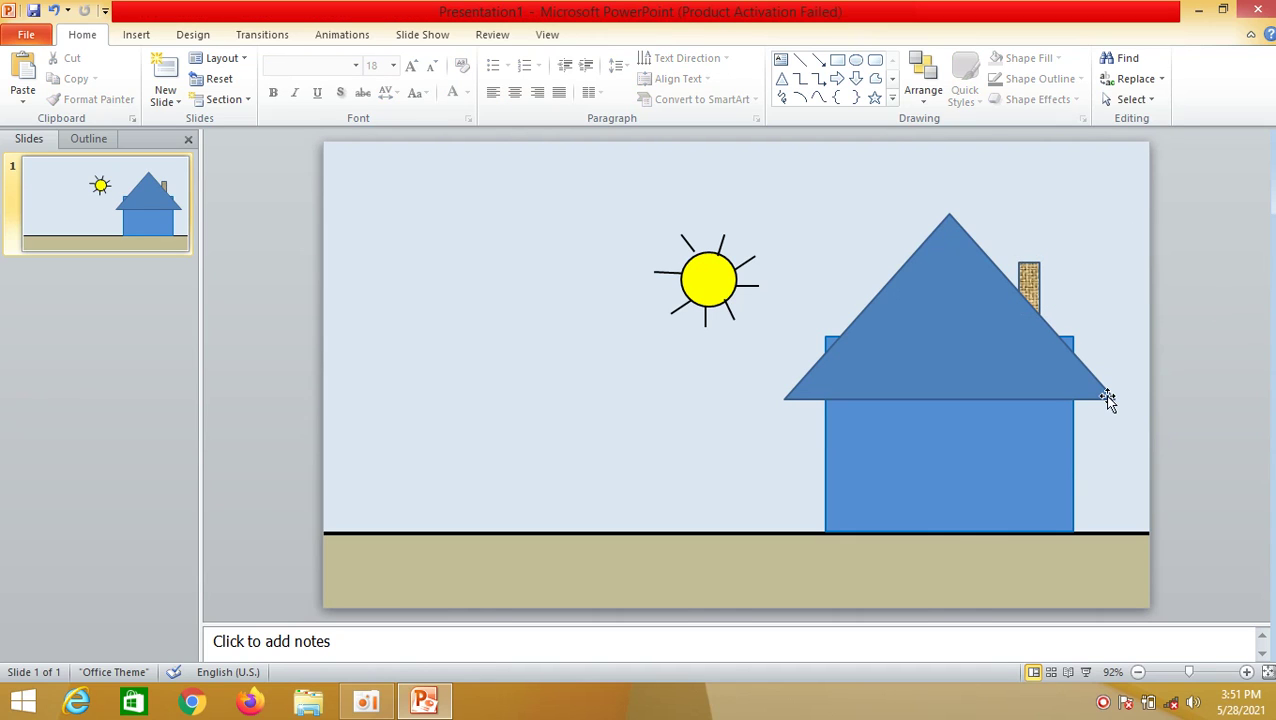
{"action": "left_click_drag", "start_coordinate": [1006, 395], "coordinate": [998, 379]}
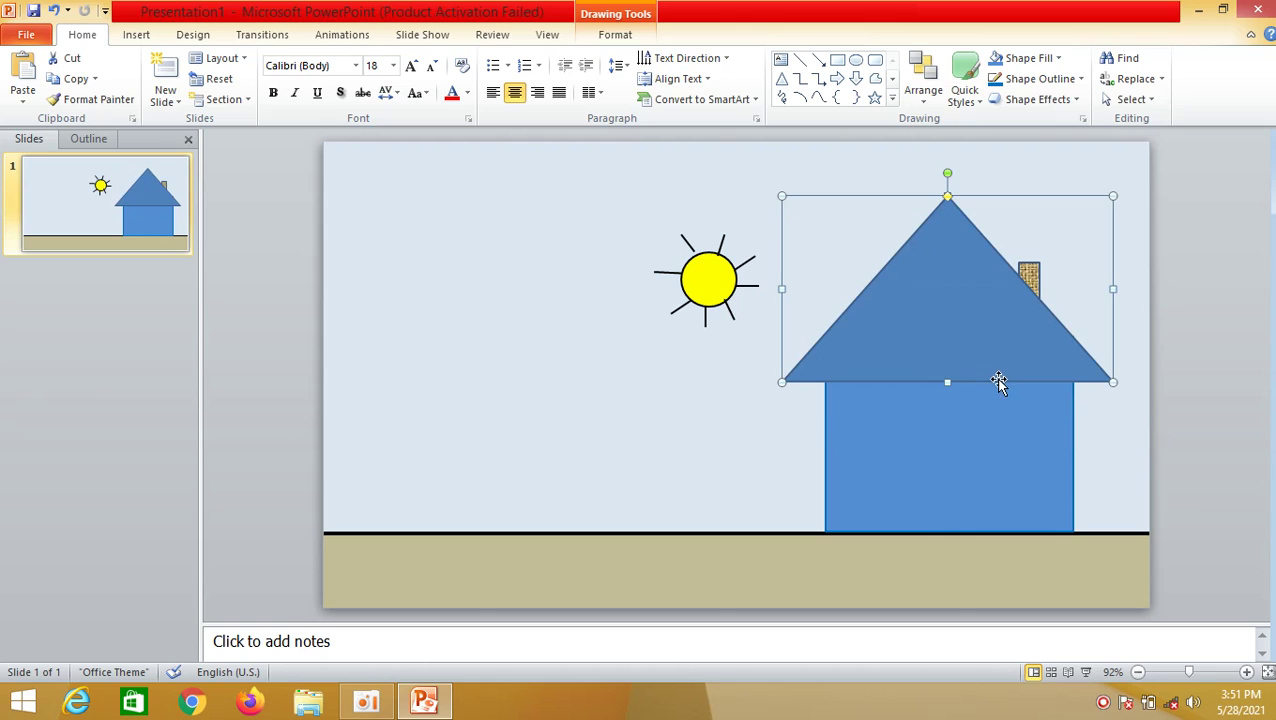
{"action": "left_click", "coordinate": [1189, 374]}
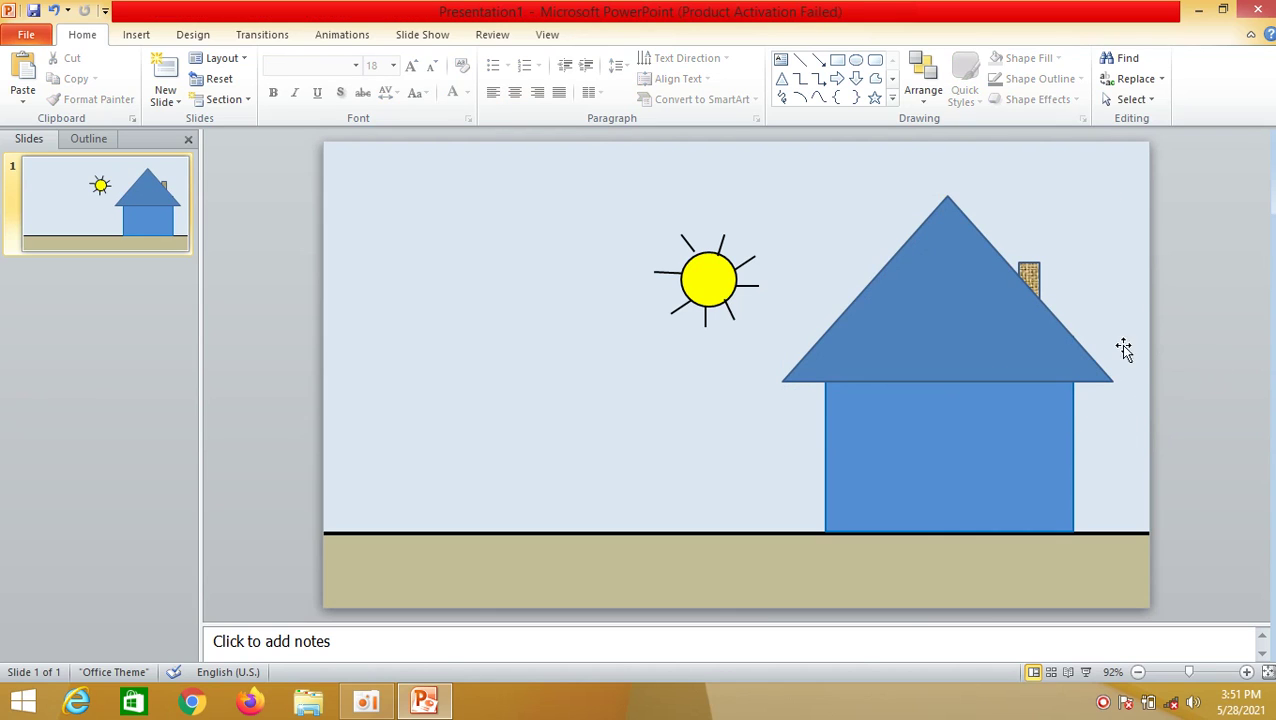
Make the chimney taller and narrower and settle it on the roof slope.
{"action": "left_click", "coordinate": [1040, 278]}
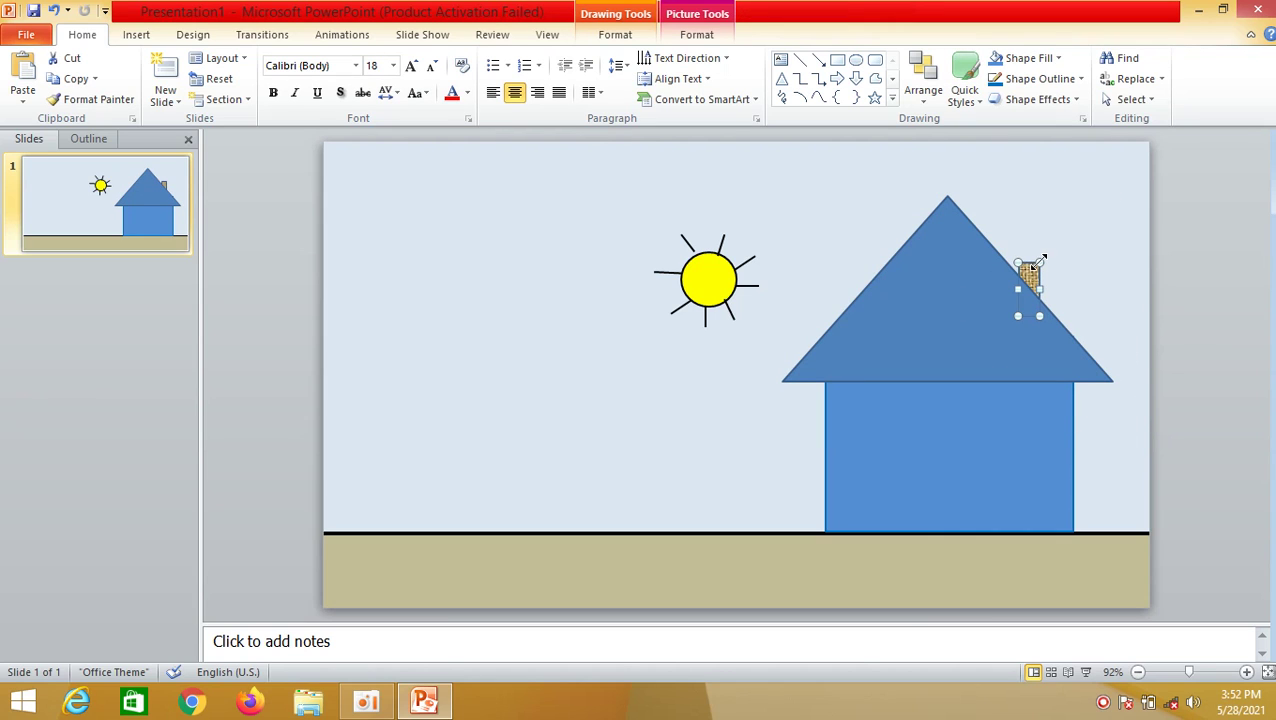
{"action": "left_click_drag", "start_coordinate": [1040, 262], "coordinate": [1050, 231]}
{"action": "left_click", "coordinate": [1213, 337]}
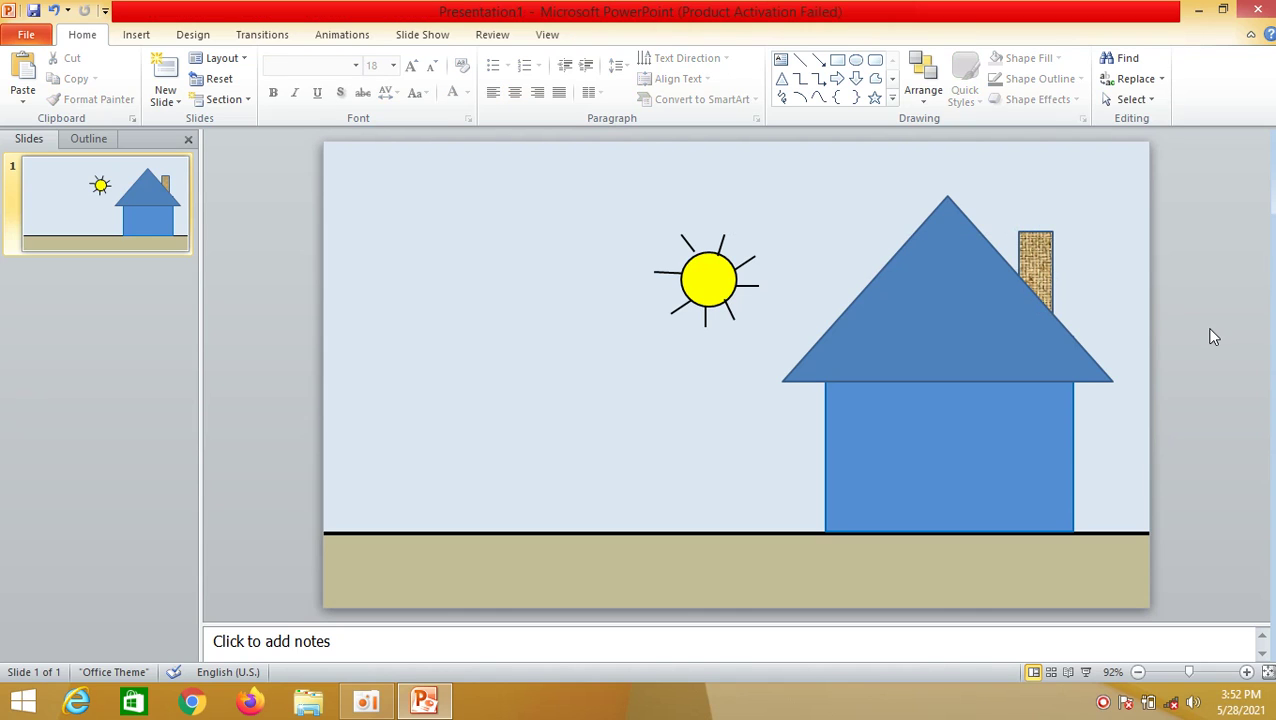
{"action": "left_click", "coordinate": [1050, 255]}
{"action": "mouse_move", "coordinate": [1038, 232]}
{"action": "left_mouse_down"}
{"action": "mouse_move", "coordinate": [1050, 228]}
{"action": "mouse_move", "coordinate": [1022, 245]}
{"action": "left_mouse_up"}
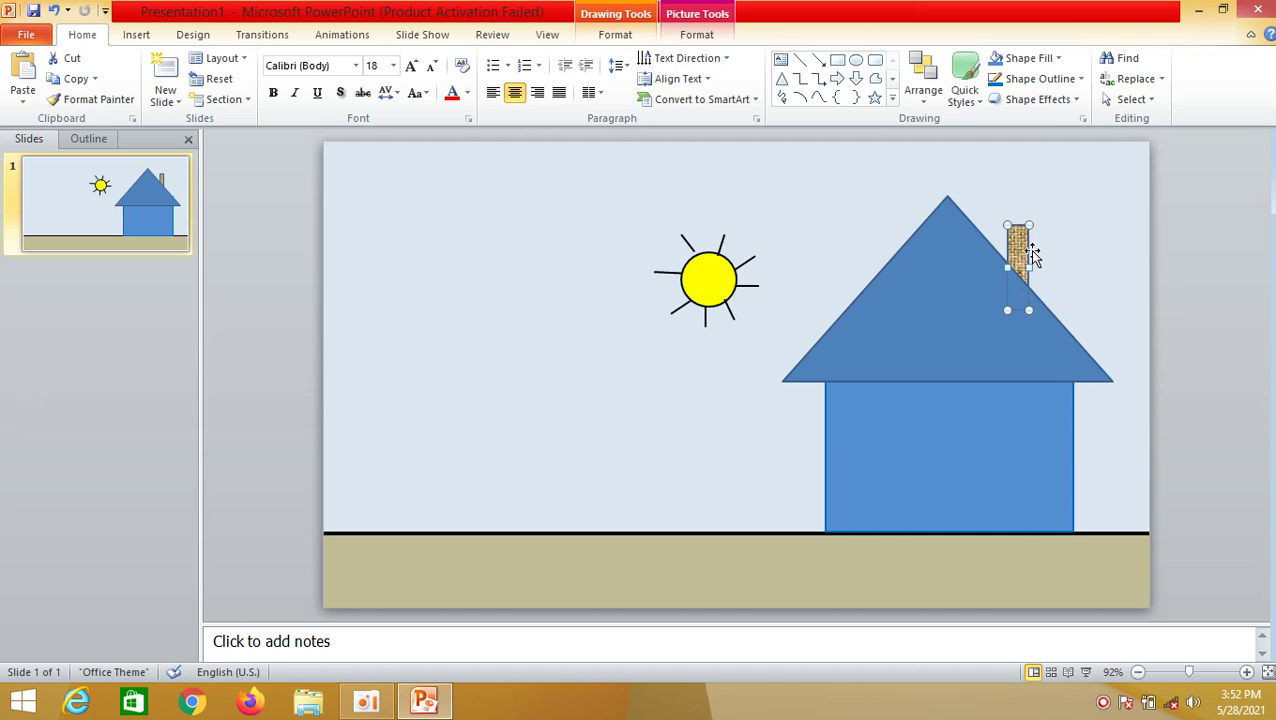
{"action": "left_click_drag", "start_coordinate": [1017, 249], "coordinate": [1016, 214]}
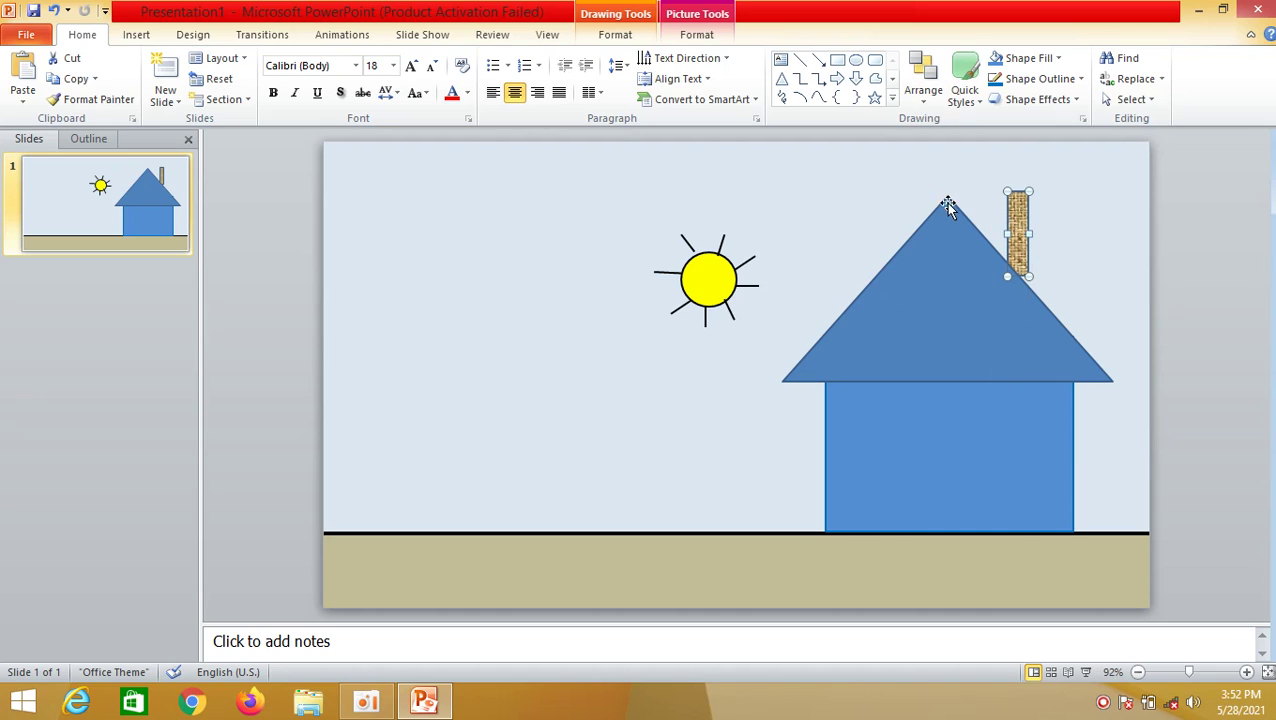
{"action": "left_click", "coordinate": [945, 202]}
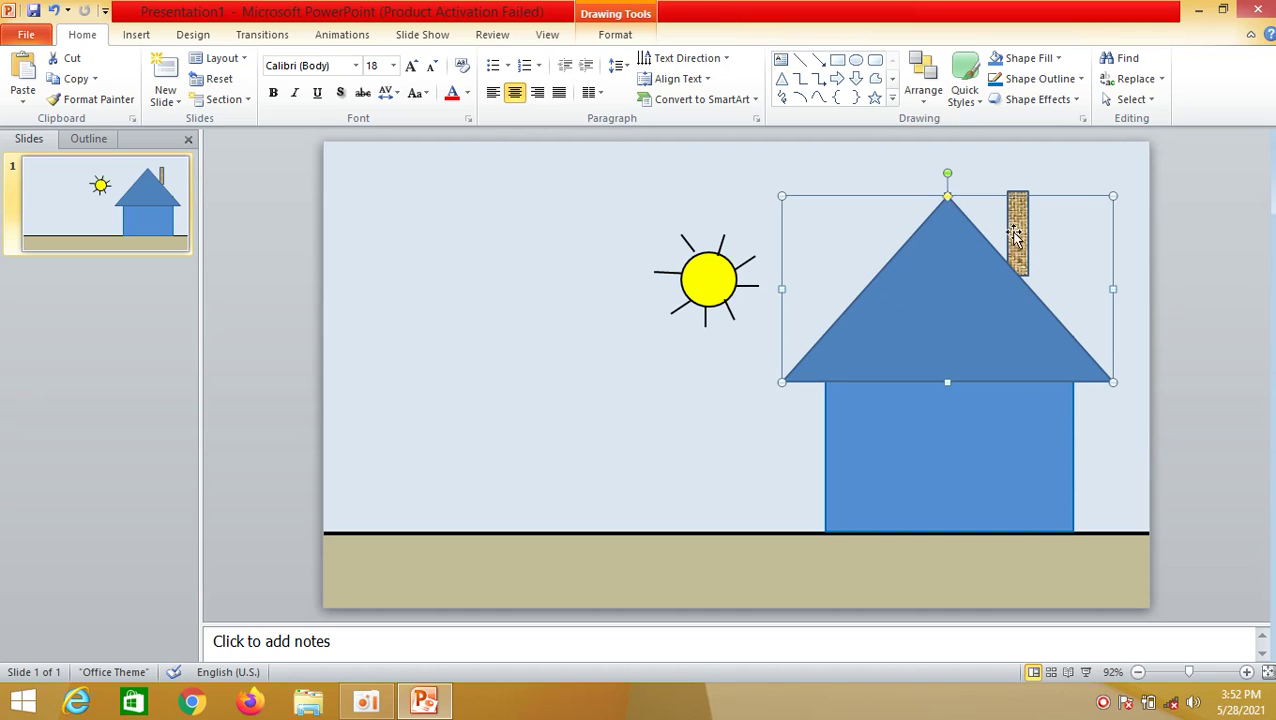
{"action": "left_click_drag", "start_coordinate": [1015, 237], "coordinate": [1013, 252]}
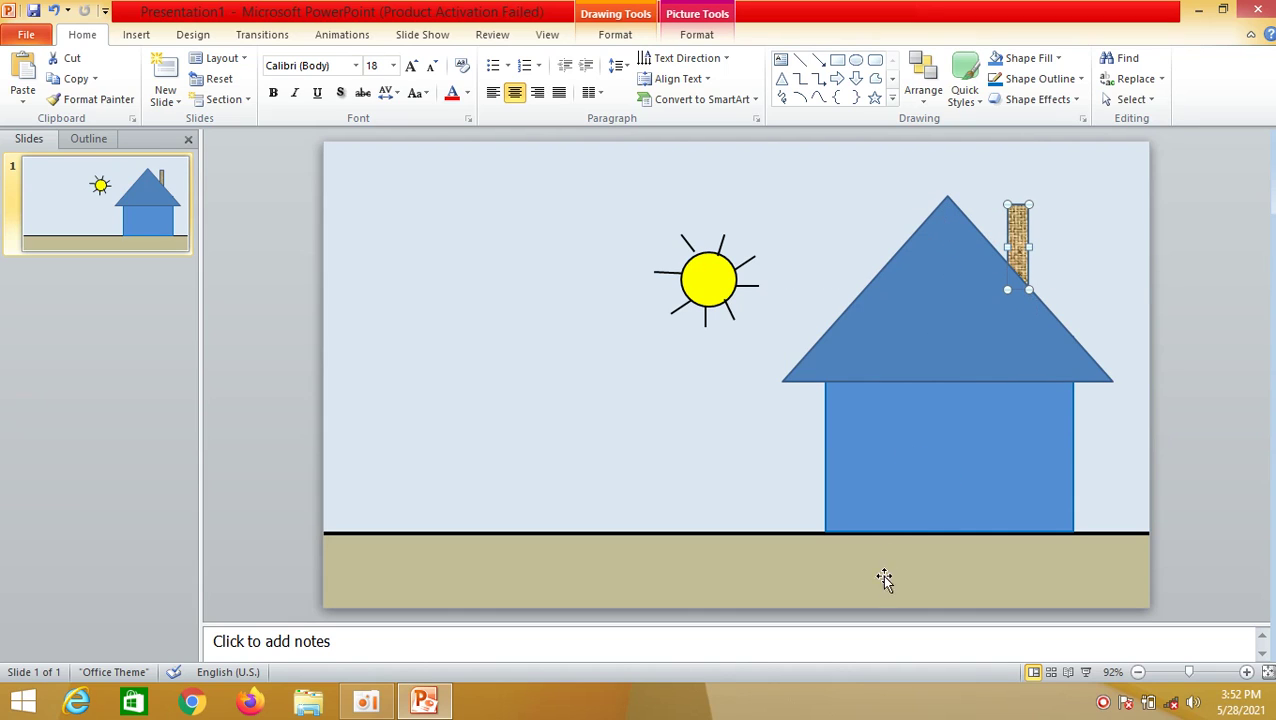
Extend the house wall and roof leftward, then shift the chimney left along the roof slope.
{"action": "left_click", "coordinate": [819, 466]}
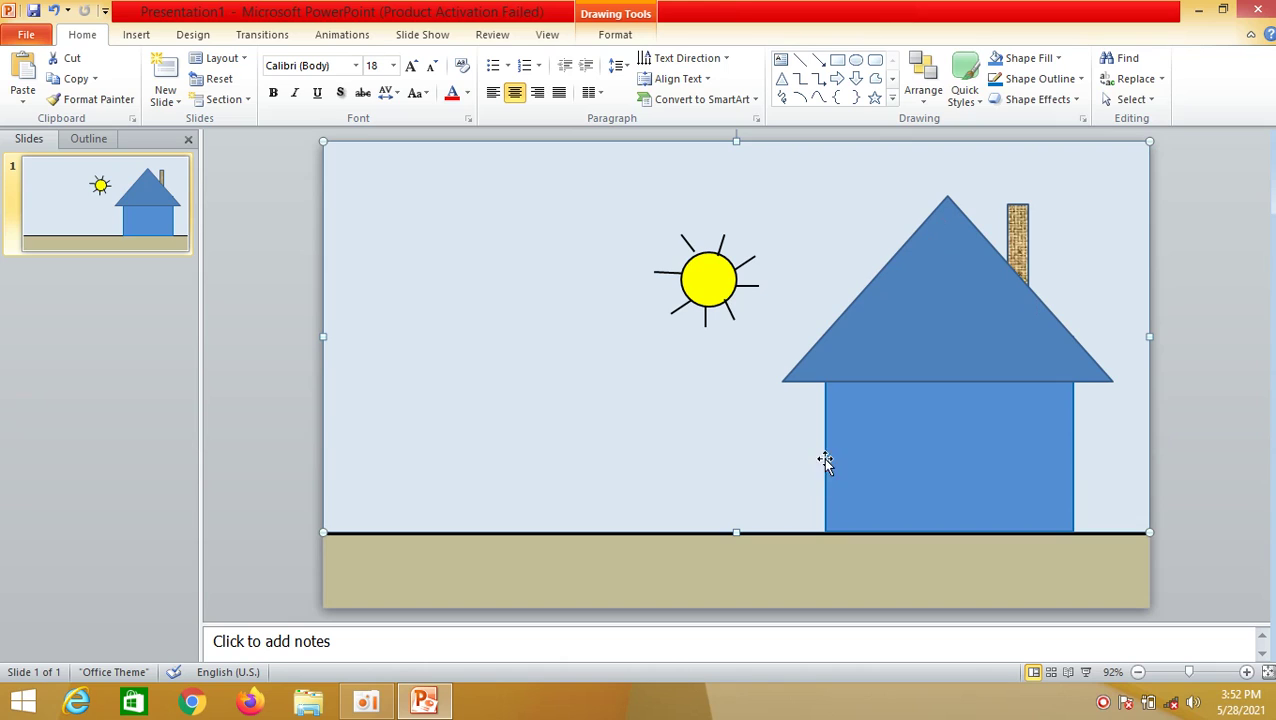
{"action": "left_click", "coordinate": [1068, 476]}
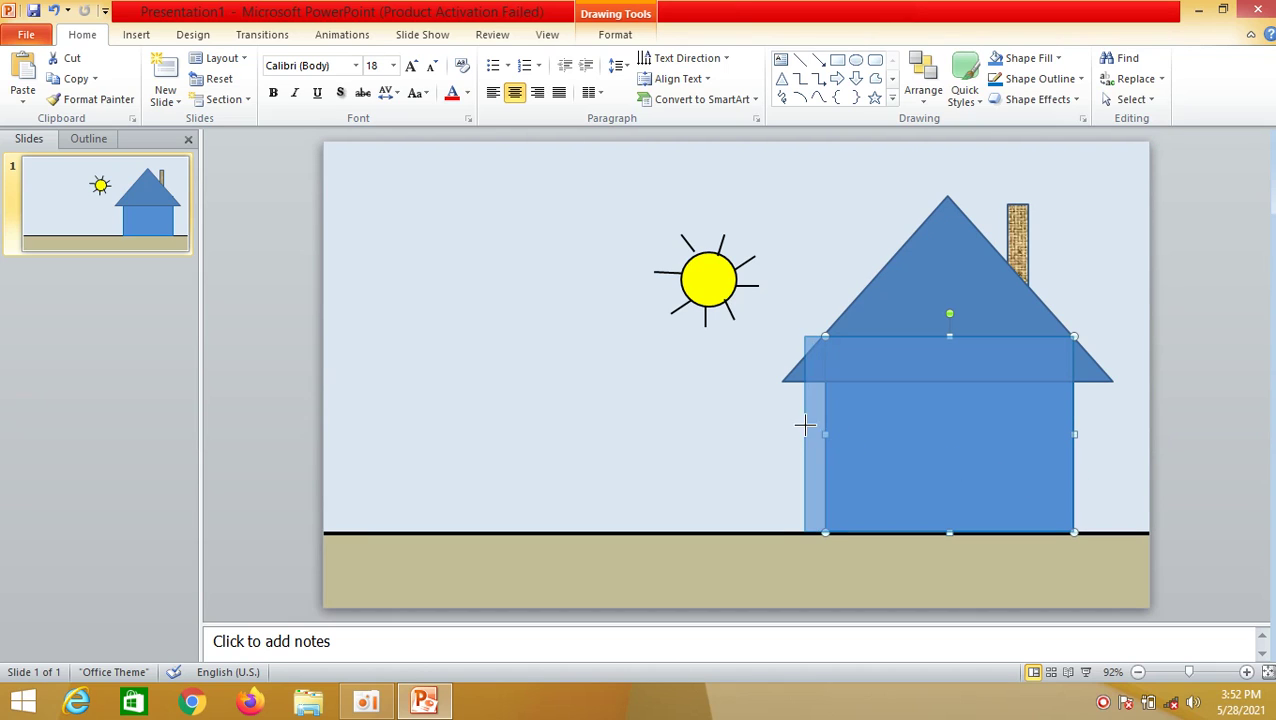
{"action": "left_click_drag", "start_coordinate": [822, 432], "coordinate": [782, 432]}
{"action": "left_click", "coordinate": [866, 283]}
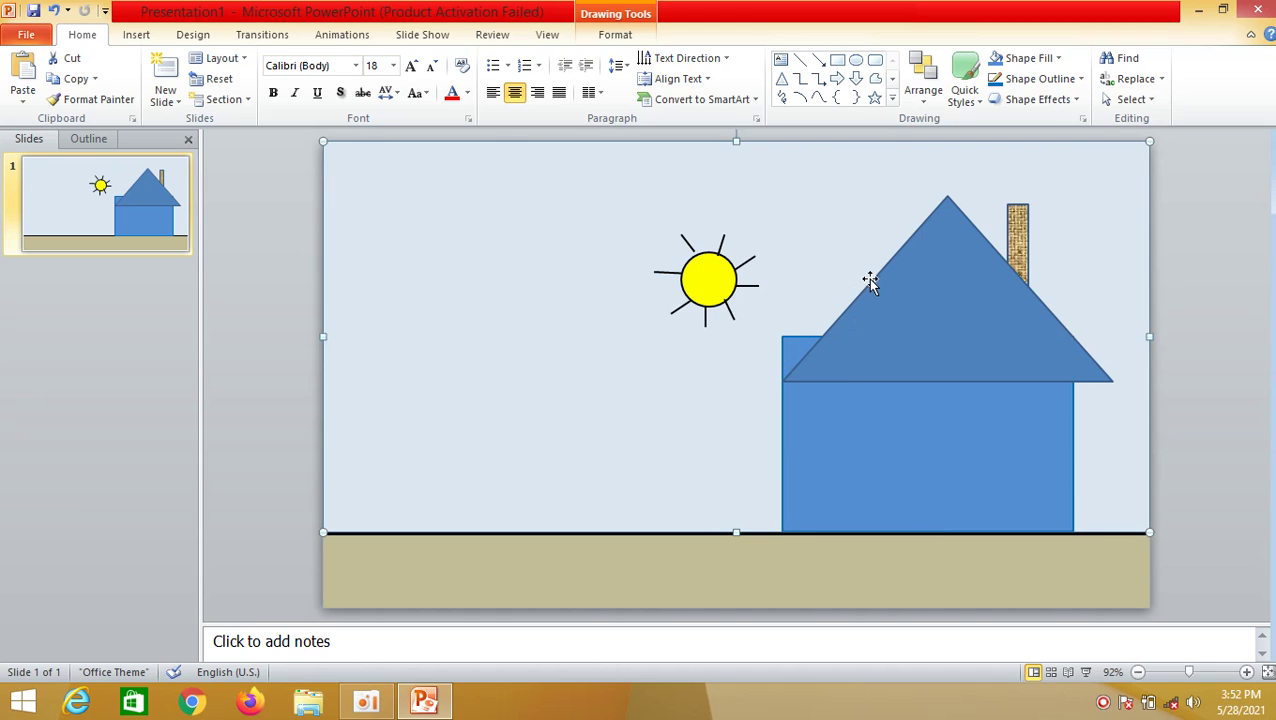
{"action": "left_click", "coordinate": [910, 242]}
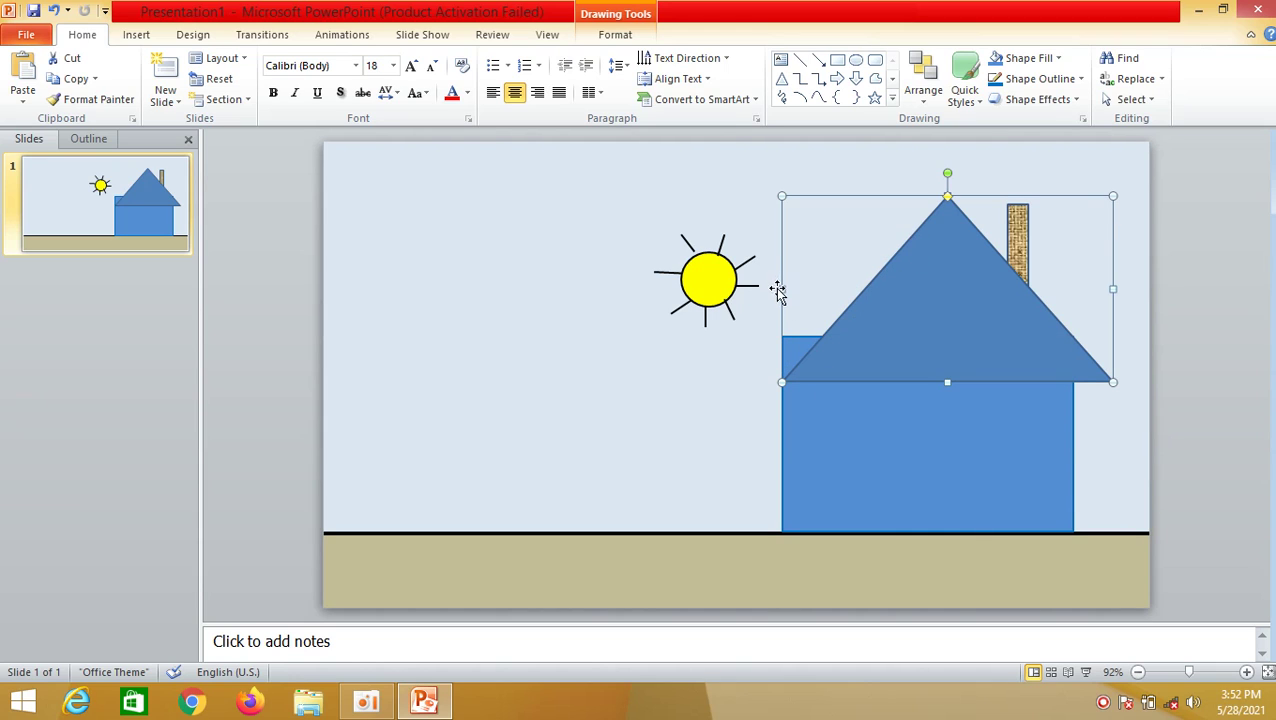
{"action": "left_click_drag", "start_coordinate": [781, 289], "coordinate": [737, 285]}
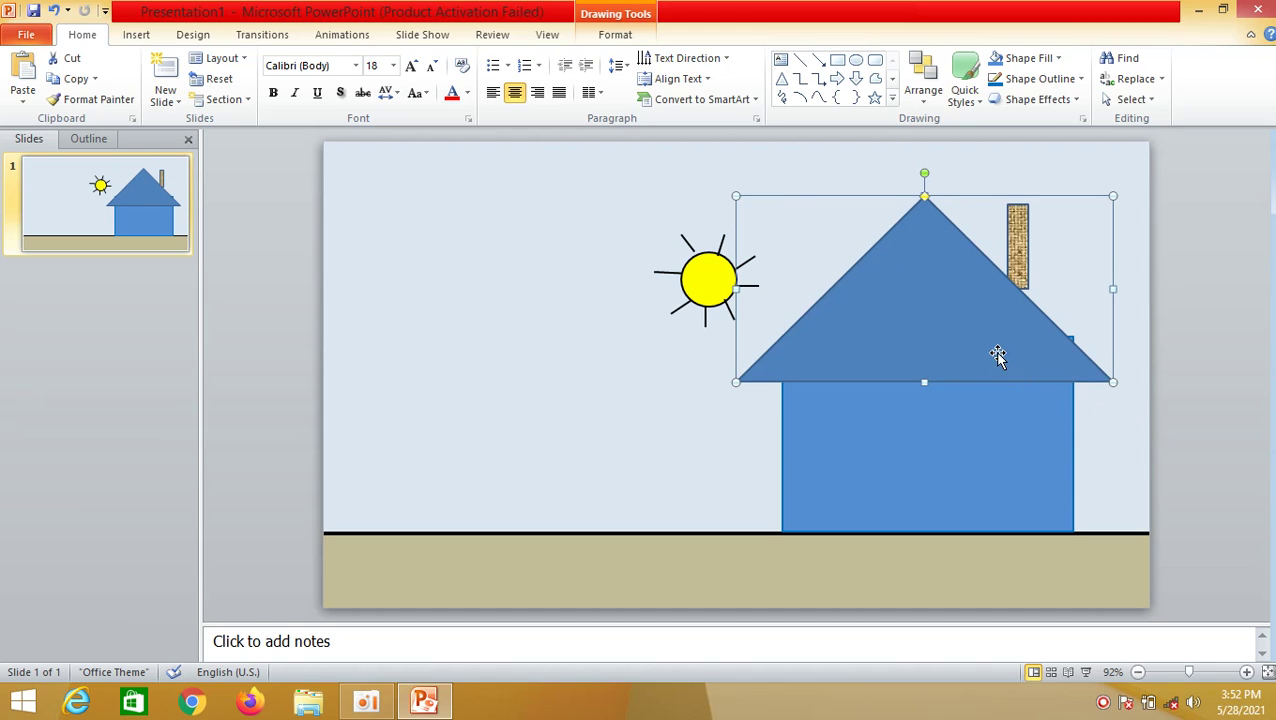
{"action": "left_click_drag", "start_coordinate": [998, 350], "coordinate": [1001, 347]}
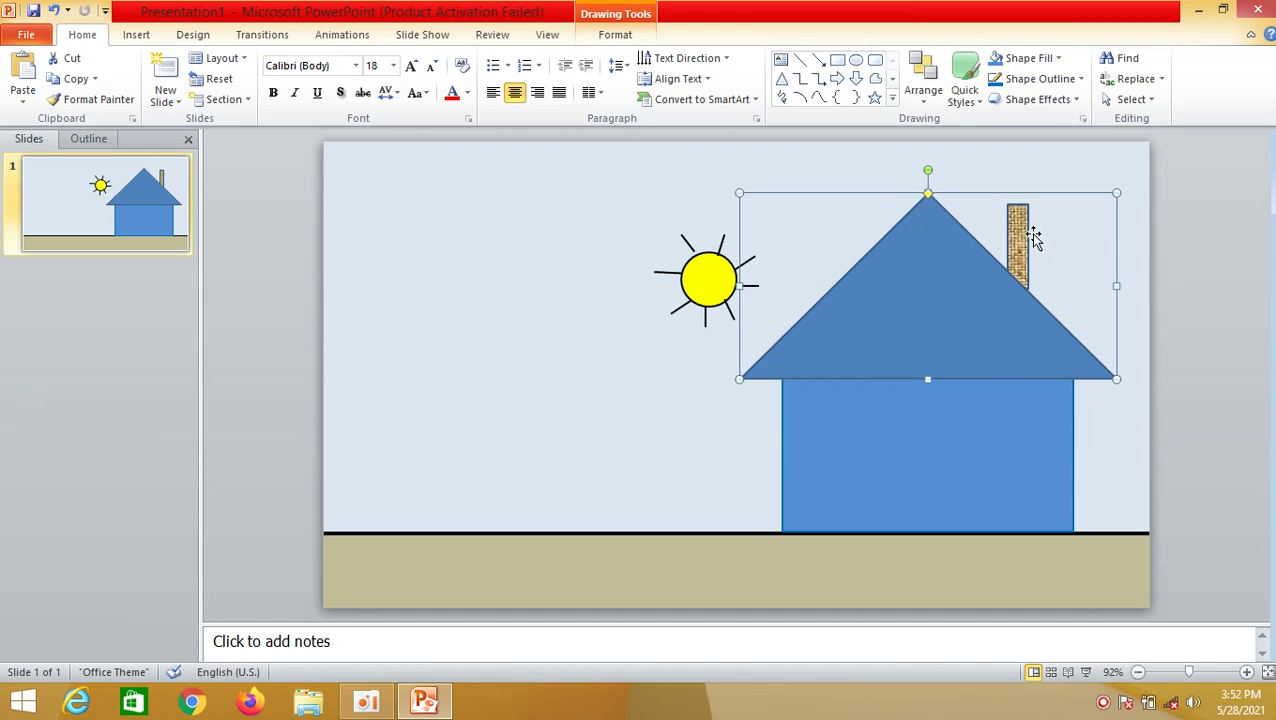
{"action": "mouse_move", "coordinate": [1020, 232]}
{"action": "left_mouse_down"}
{"action": "mouse_move", "coordinate": [1001, 220]}
{"action": "mouse_move", "coordinate": [1018, 204]}
{"action": "left_mouse_up"}
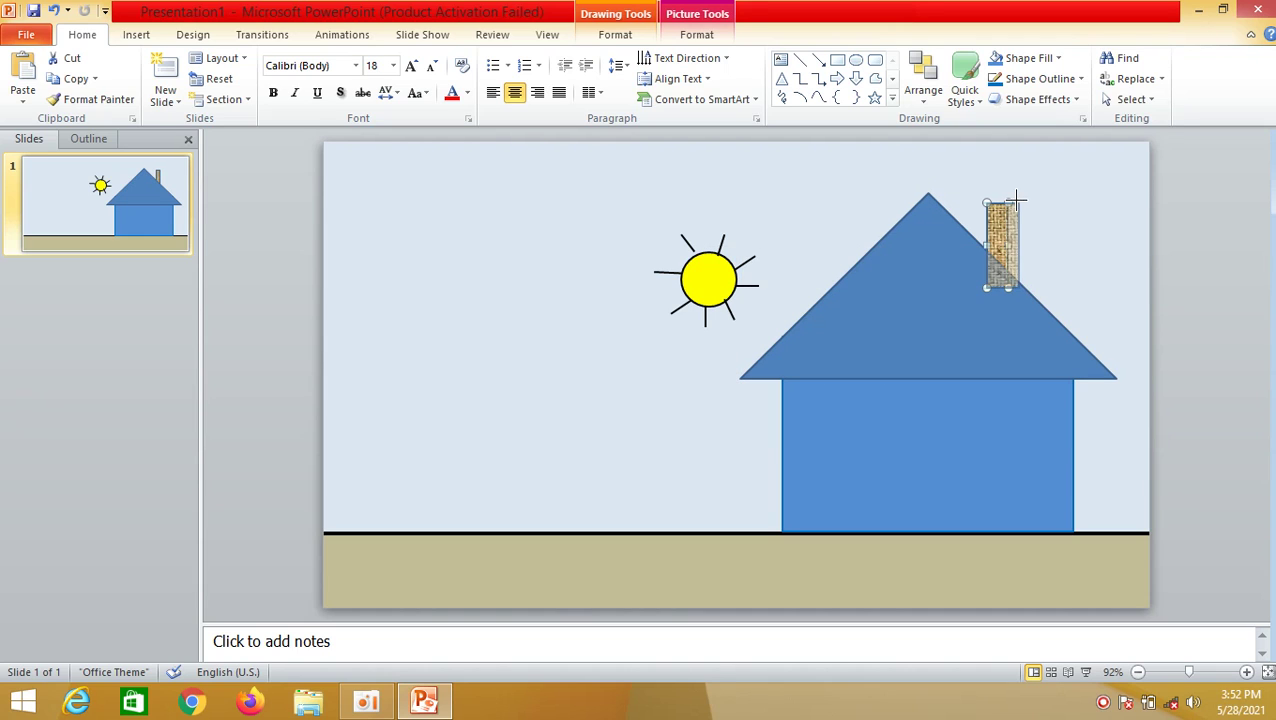
{"action": "left_click", "coordinate": [1215, 325]}
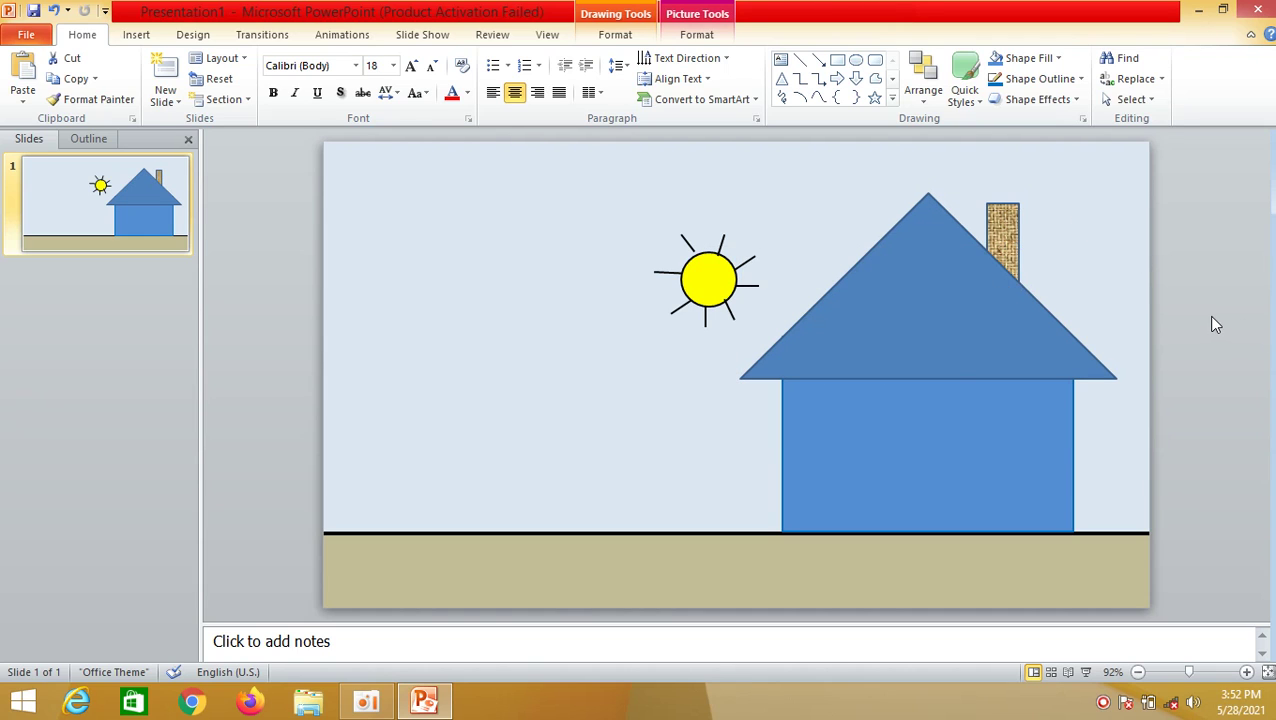
Fill the roof triangle red and give it a black 1½ pt outline.
{"action": "left_click", "coordinate": [952, 373]}
{"action": "left_click", "coordinate": [1030, 58]}
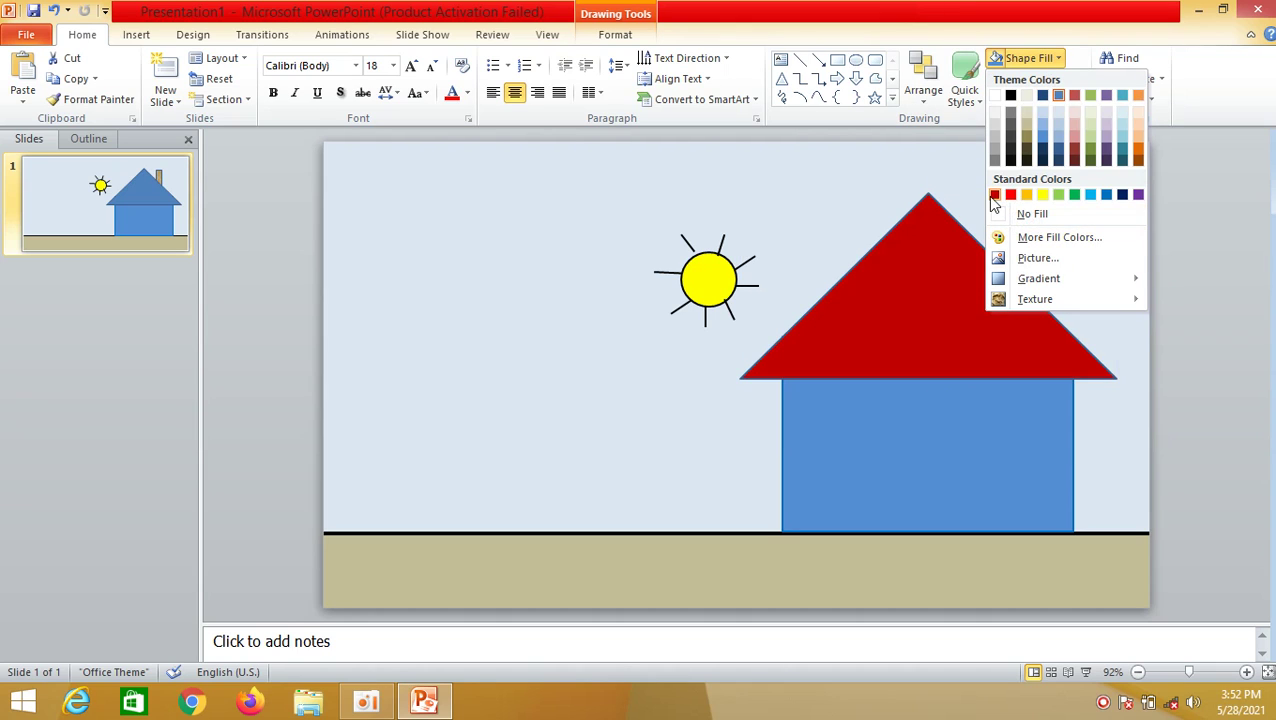
{"action": "left_click", "coordinate": [1012, 196]}
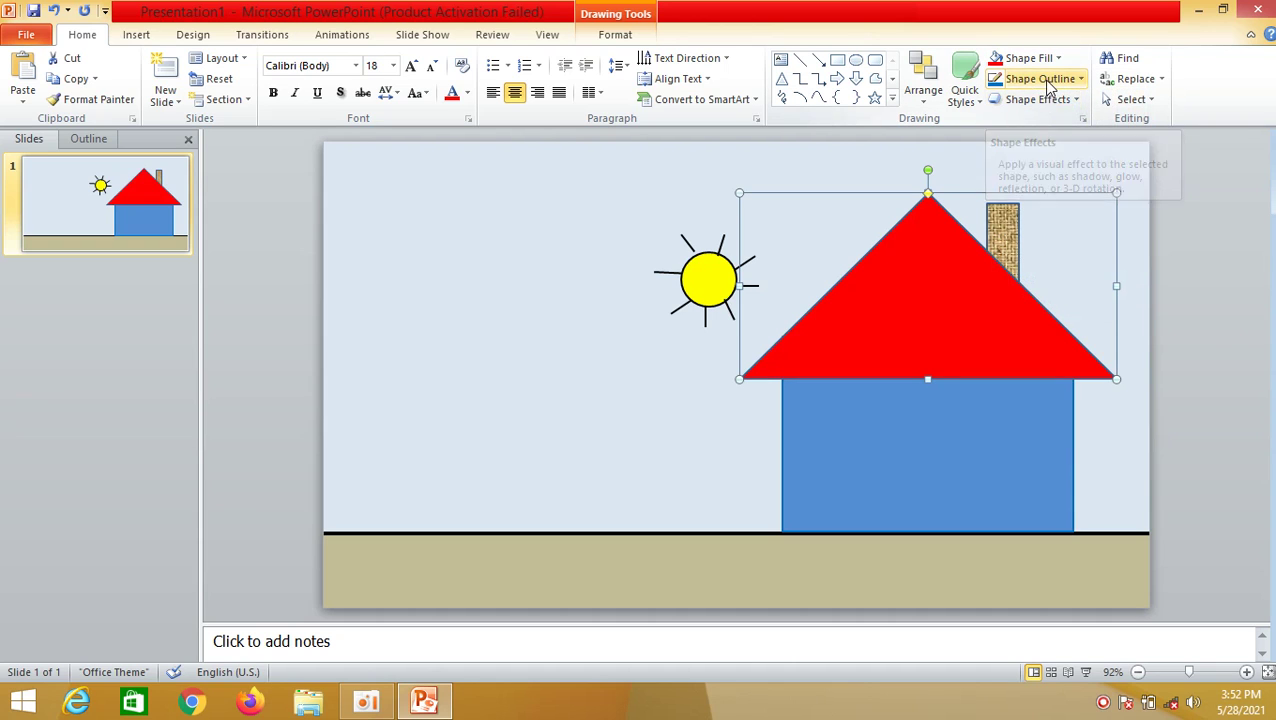
{"action": "left_click", "coordinate": [1045, 80]}
{"action": "left_click", "coordinate": [1010, 117]}
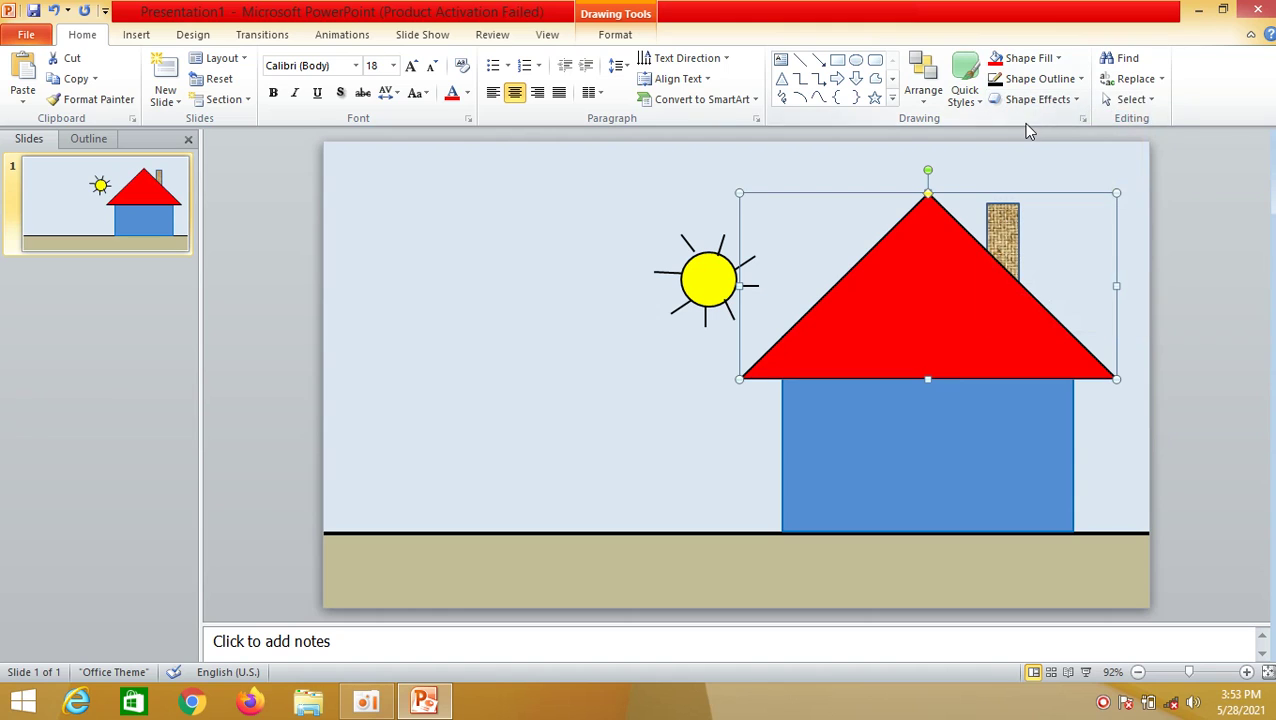
{"action": "left_click", "coordinate": [1073, 81]}
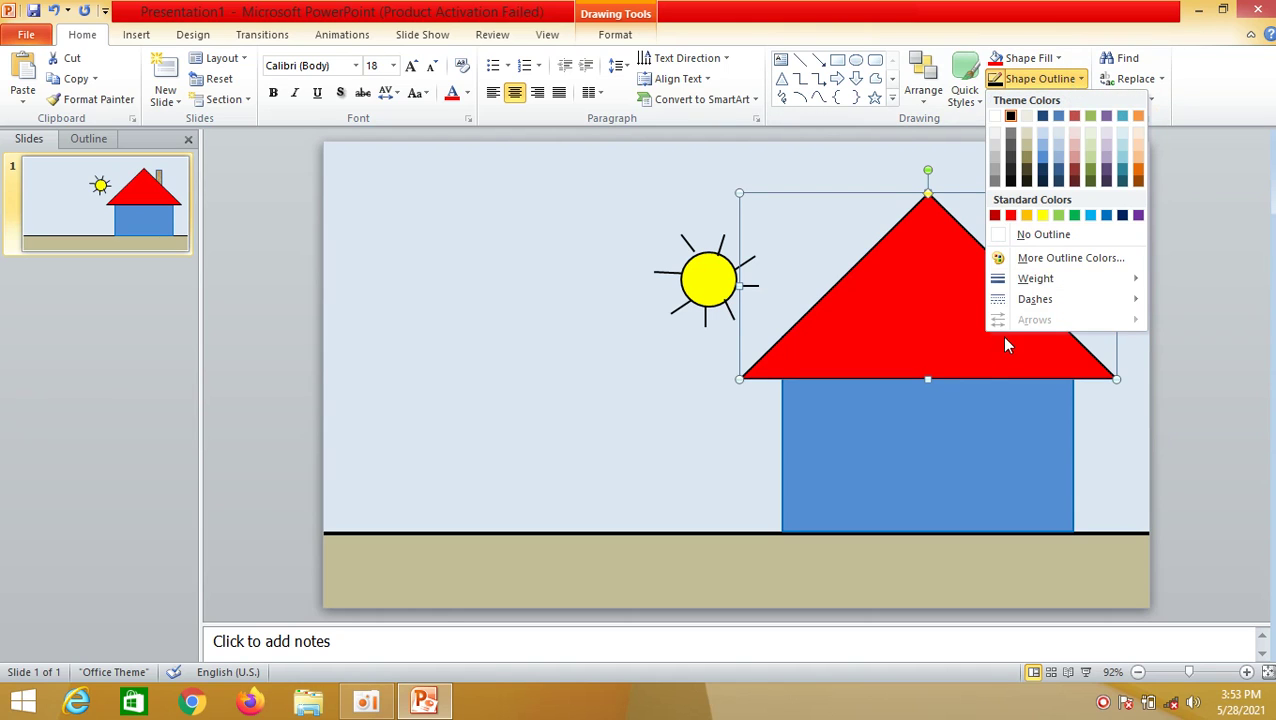
{"action": "mouse_move", "coordinate": [1025, 279]}
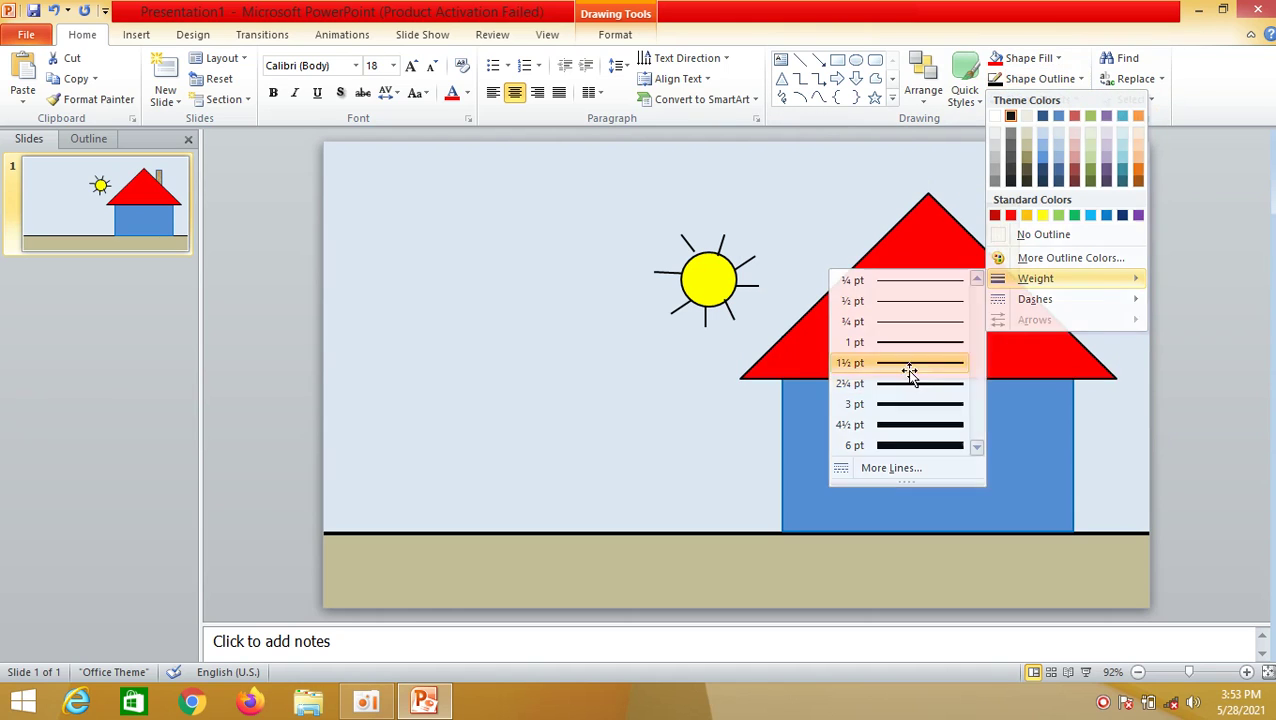
{"action": "left_click", "coordinate": [910, 372]}
{"action": "left_click", "coordinate": [1195, 382]}
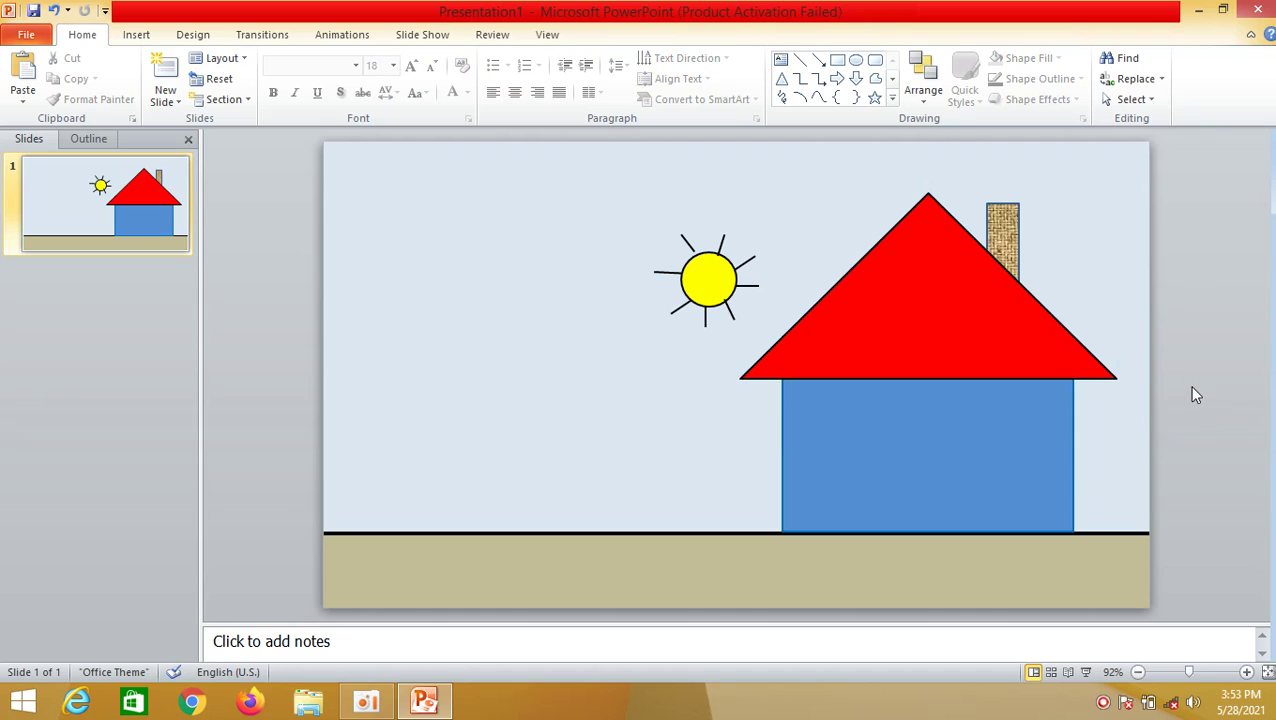
Set the blue house wall's black outline weight to 3 pt.
{"action": "left_click", "coordinate": [1052, 480]}
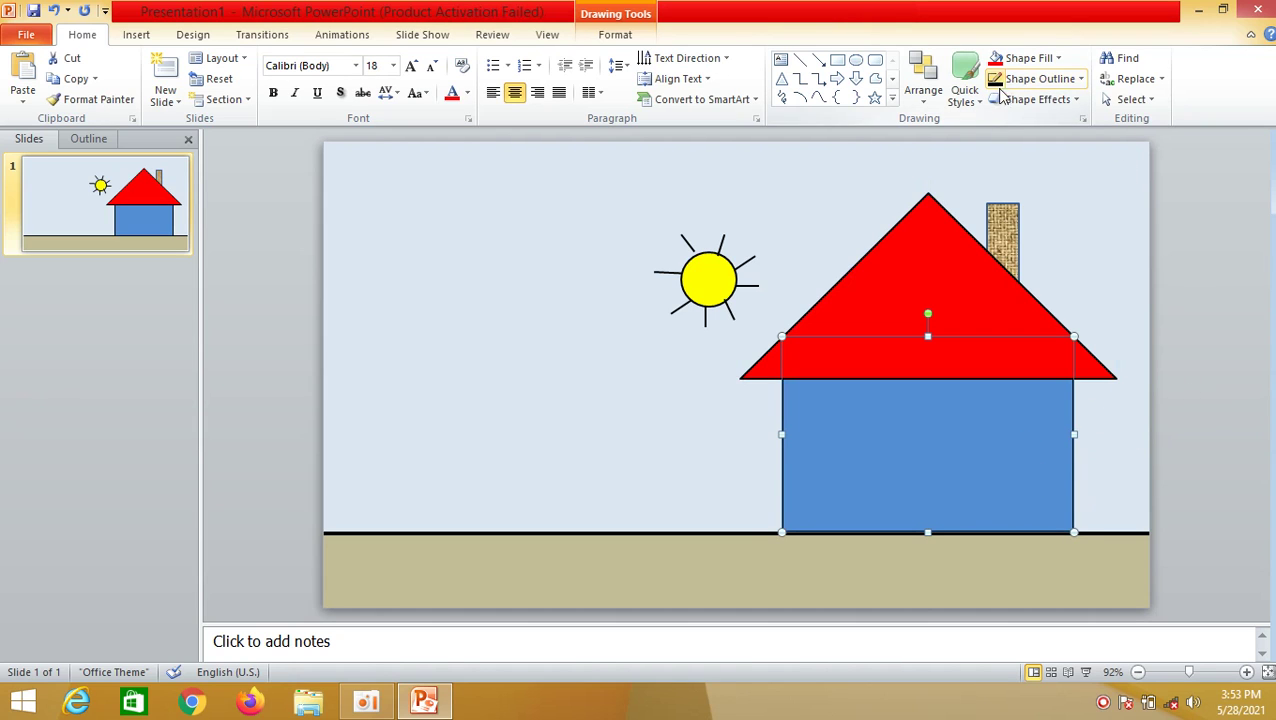
{"action": "left_click", "coordinate": [1205, 340]}
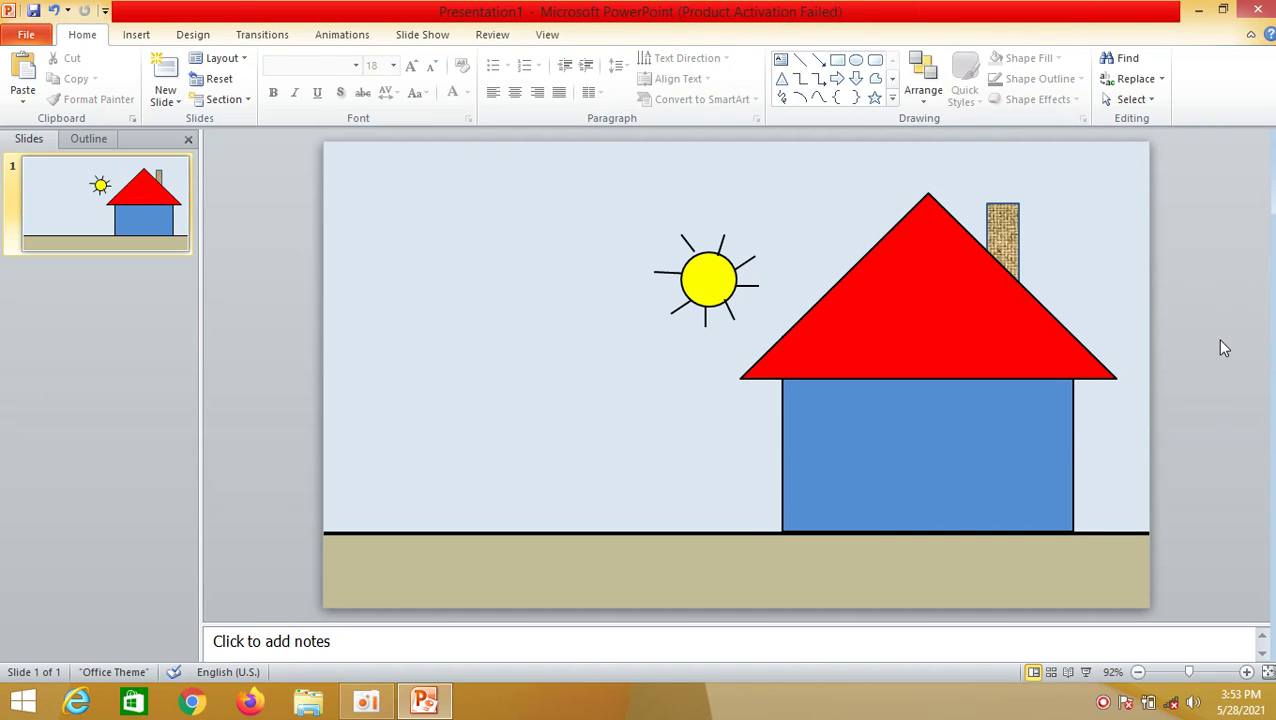
{"action": "left_click", "coordinate": [1072, 484]}
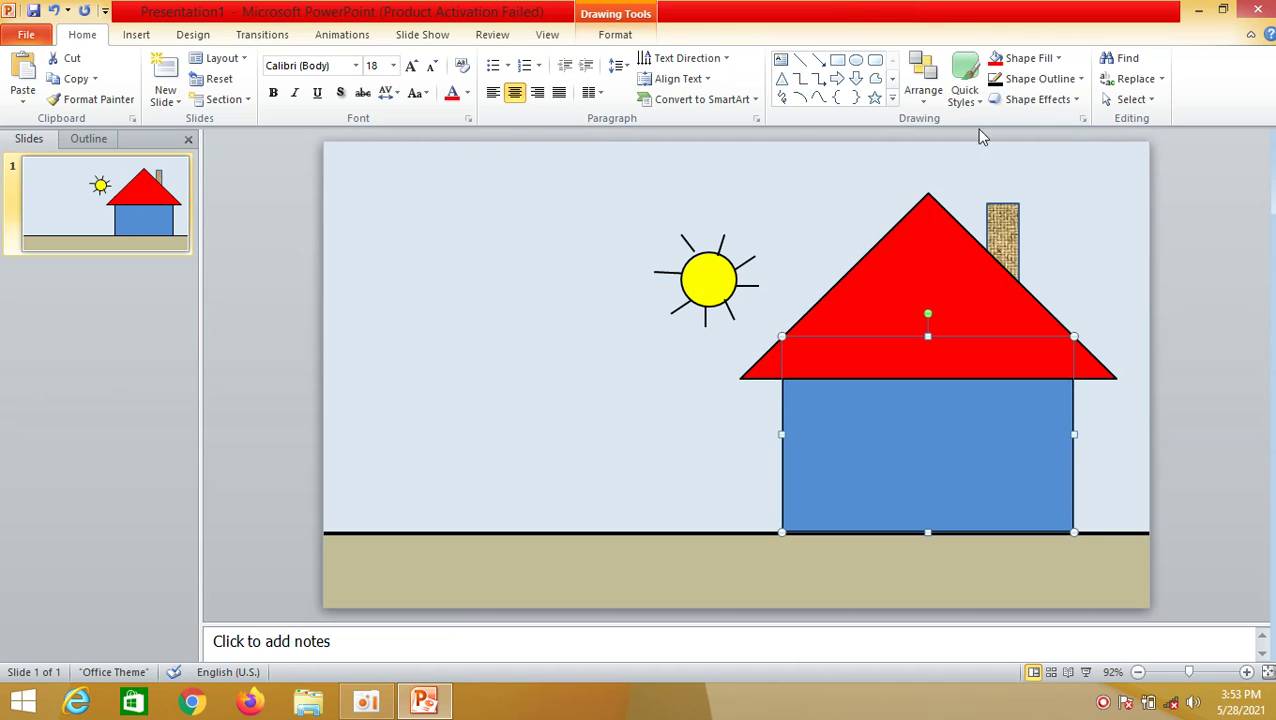
{"action": "left_click", "coordinate": [1040, 78]}
{"action": "mouse_move", "coordinate": [1046, 283]}
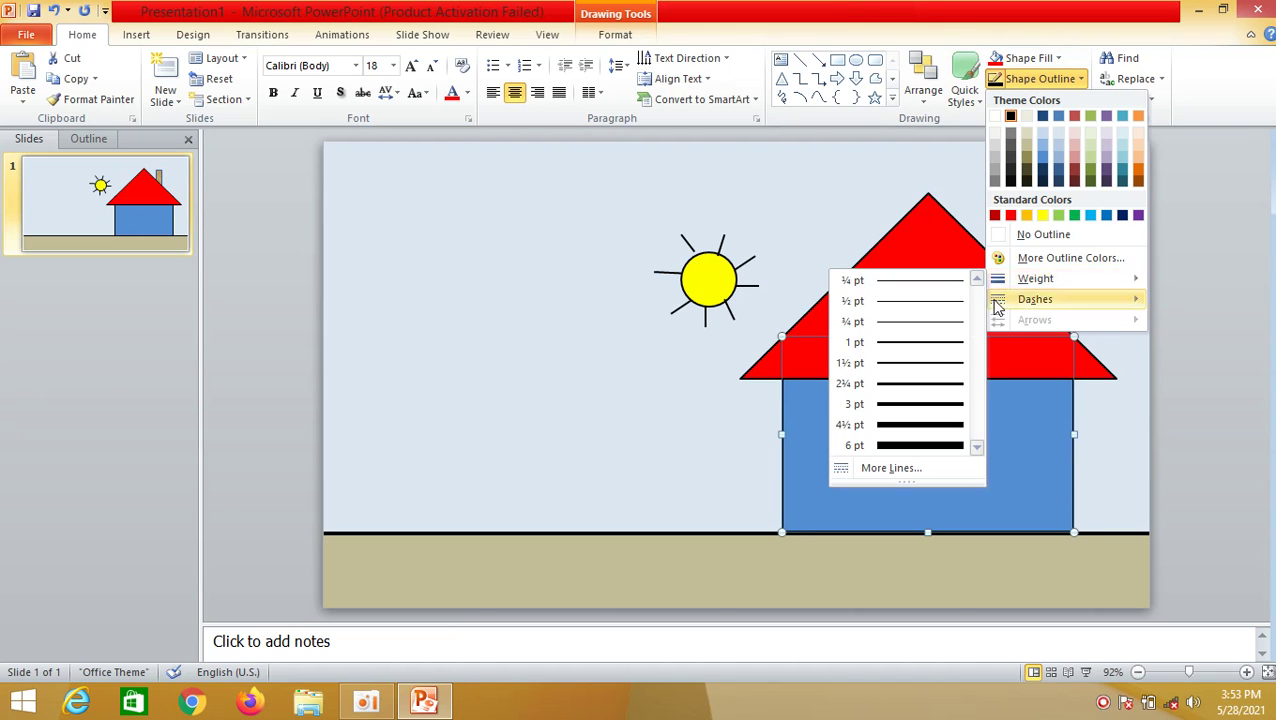
{"action": "left_click", "coordinate": [912, 418]}
{"action": "left_click", "coordinate": [1228, 482]}
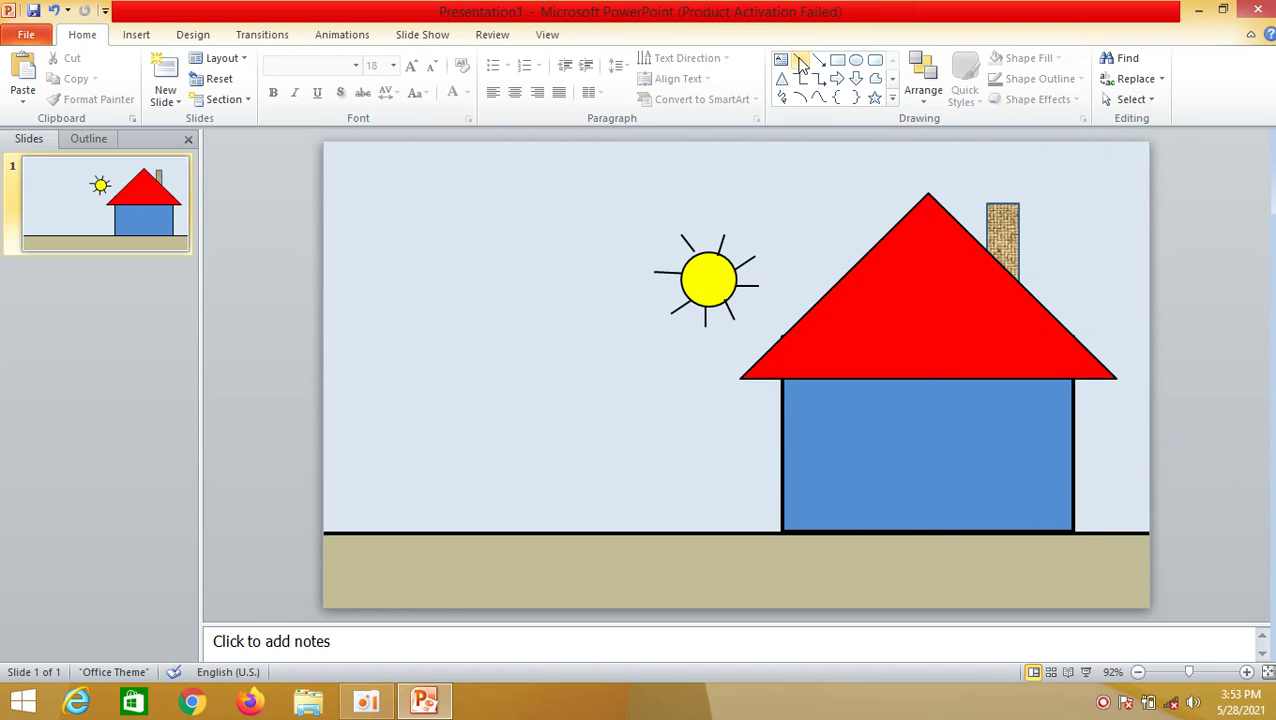
Draw a small white circle and position it on the right side of the wall.
{"action": "left_click", "coordinate": [856, 62]}
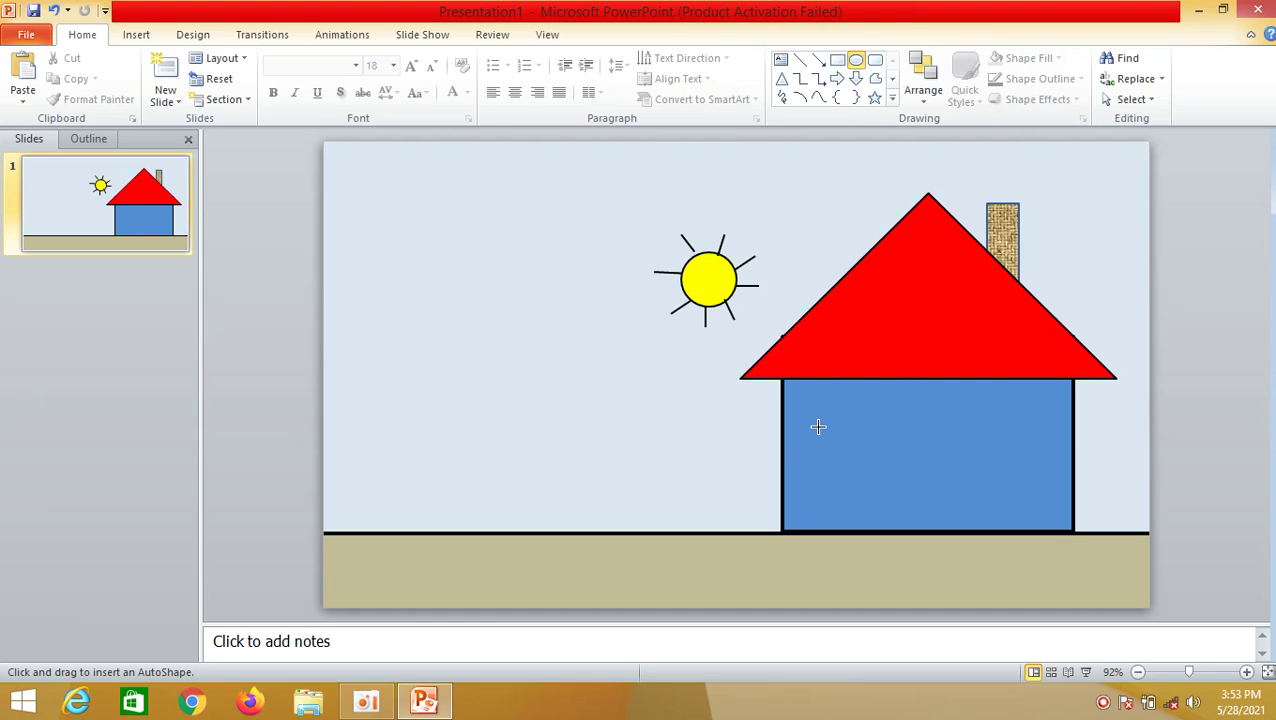
{"action": "left_click_drag", "start_coordinate": [828, 449], "coordinate": [866, 475]}
{"action": "left_click_drag", "start_coordinate": [867, 470], "coordinate": [855, 463]}
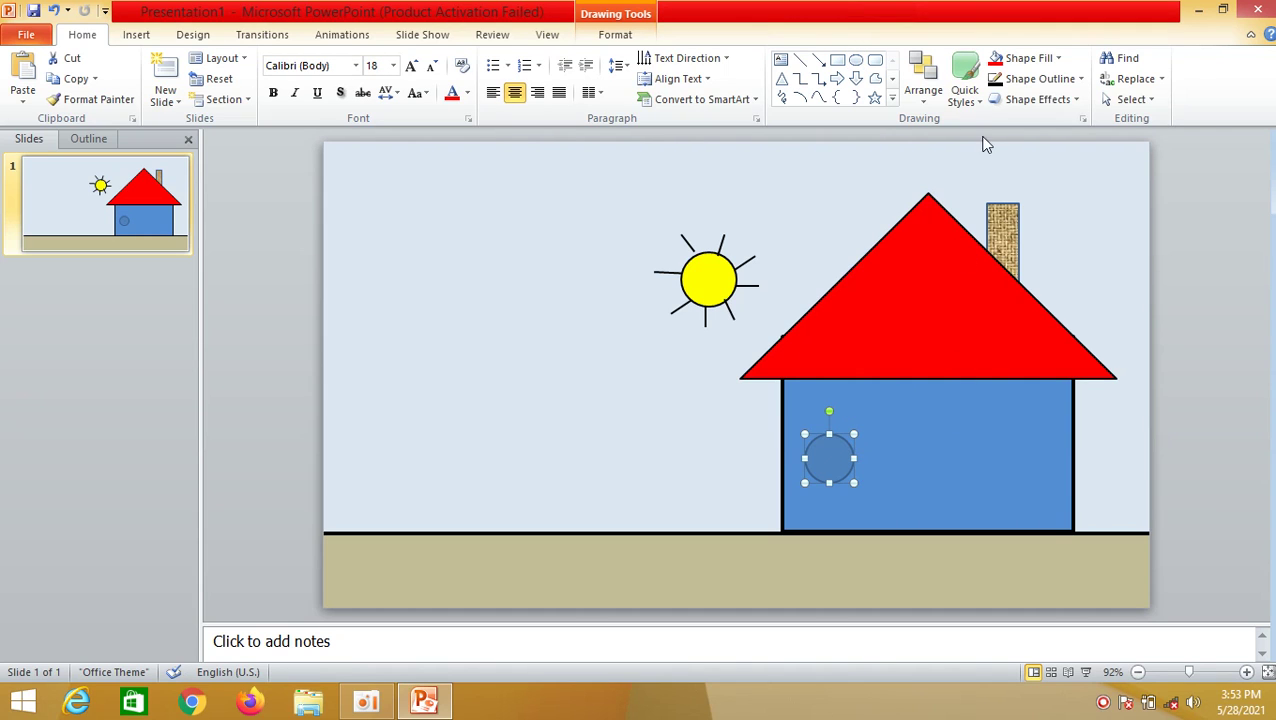
{"action": "left_click", "coordinate": [1025, 58]}
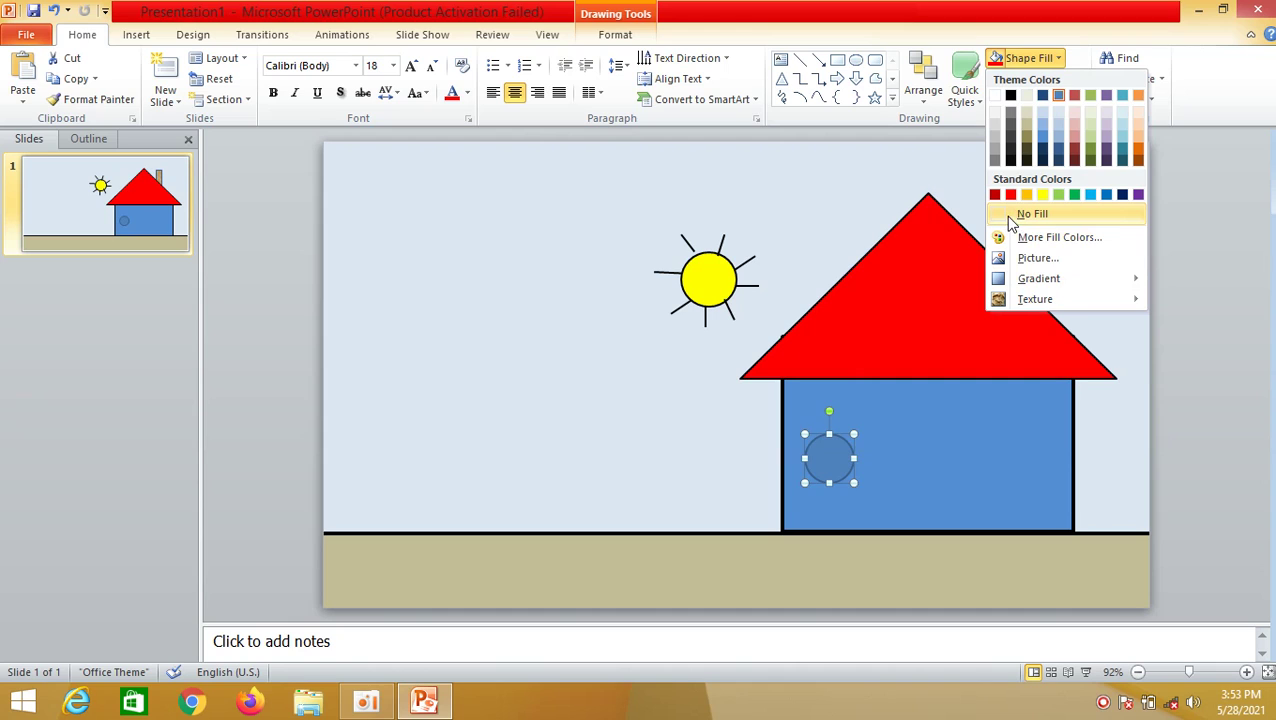
{"action": "left_click", "coordinate": [996, 96]}
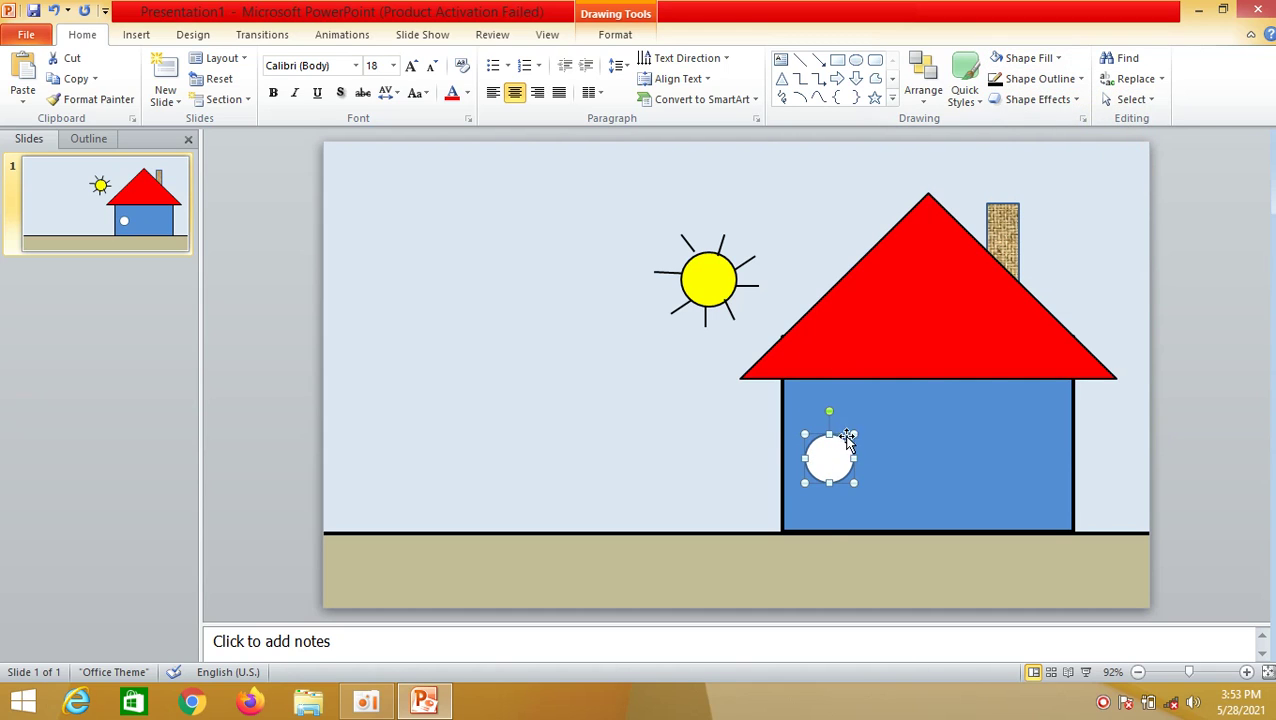
{"action": "left_click_drag", "start_coordinate": [849, 480], "coordinate": [1048, 480]}
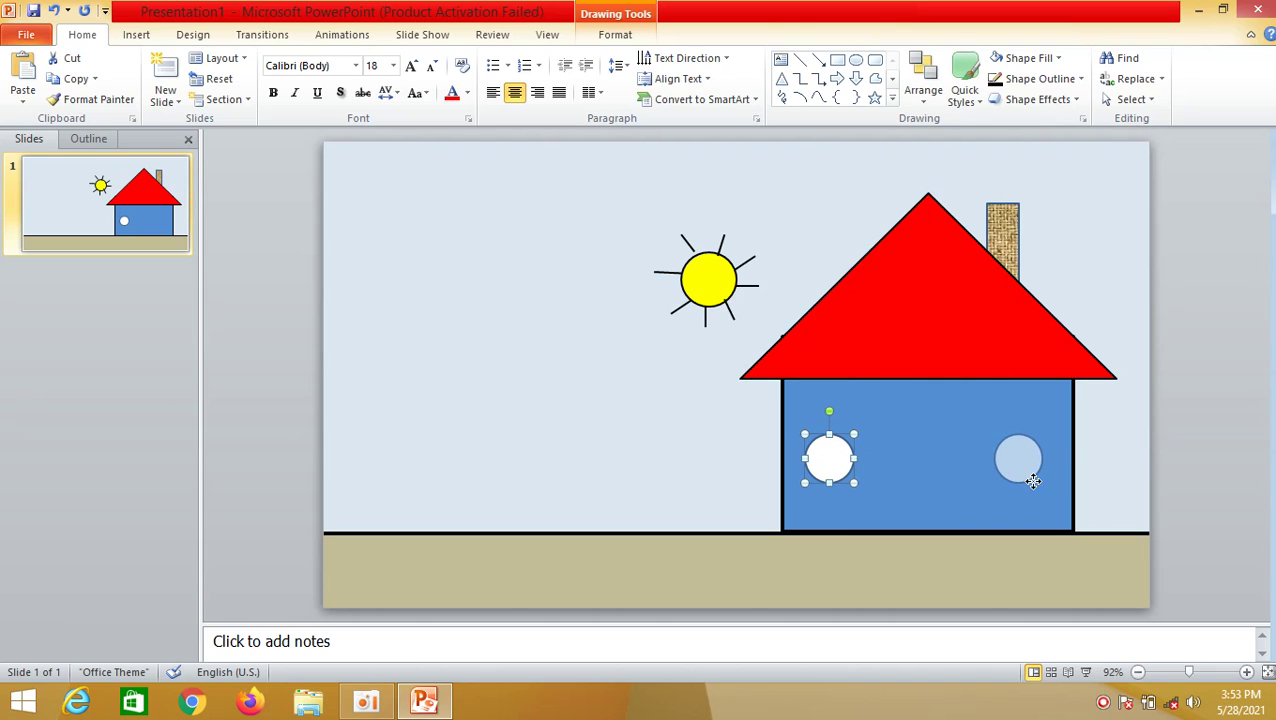
{"action": "left_click_drag", "start_coordinate": [1045, 480], "coordinate": [1038, 482]}
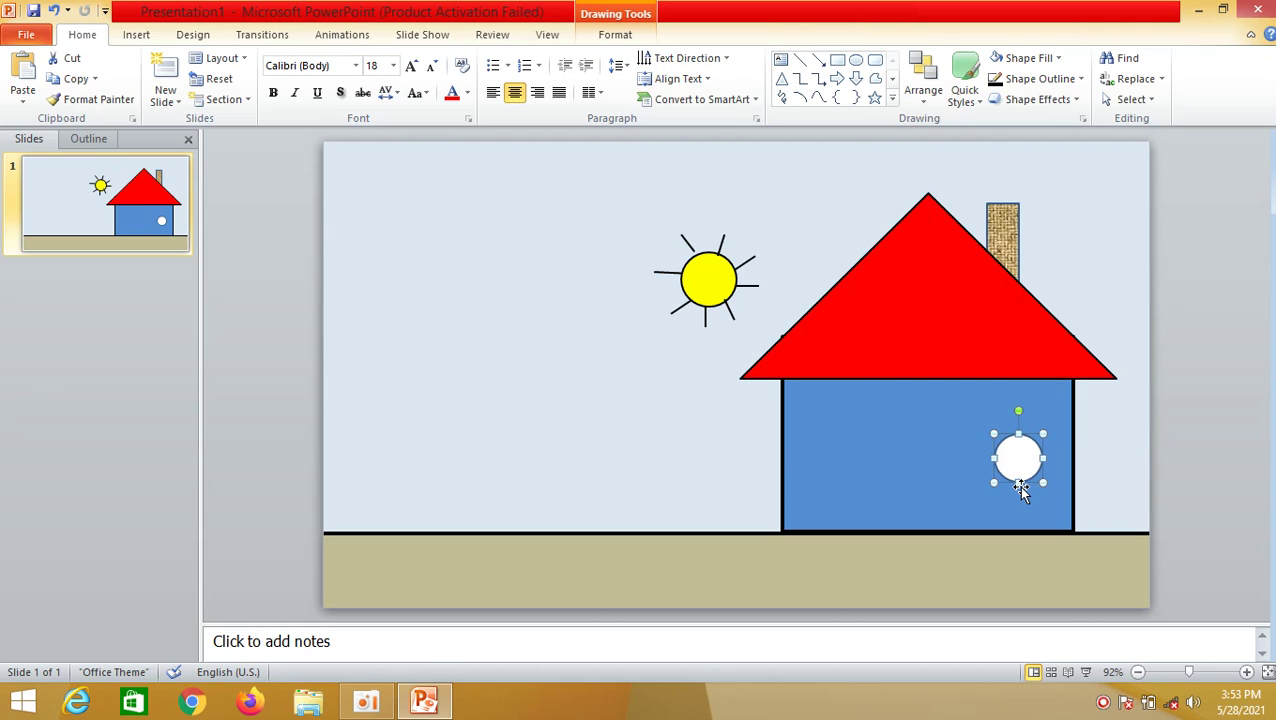
{"action": "left_click_drag", "start_coordinate": [1033, 487], "coordinate": [1042, 476]}
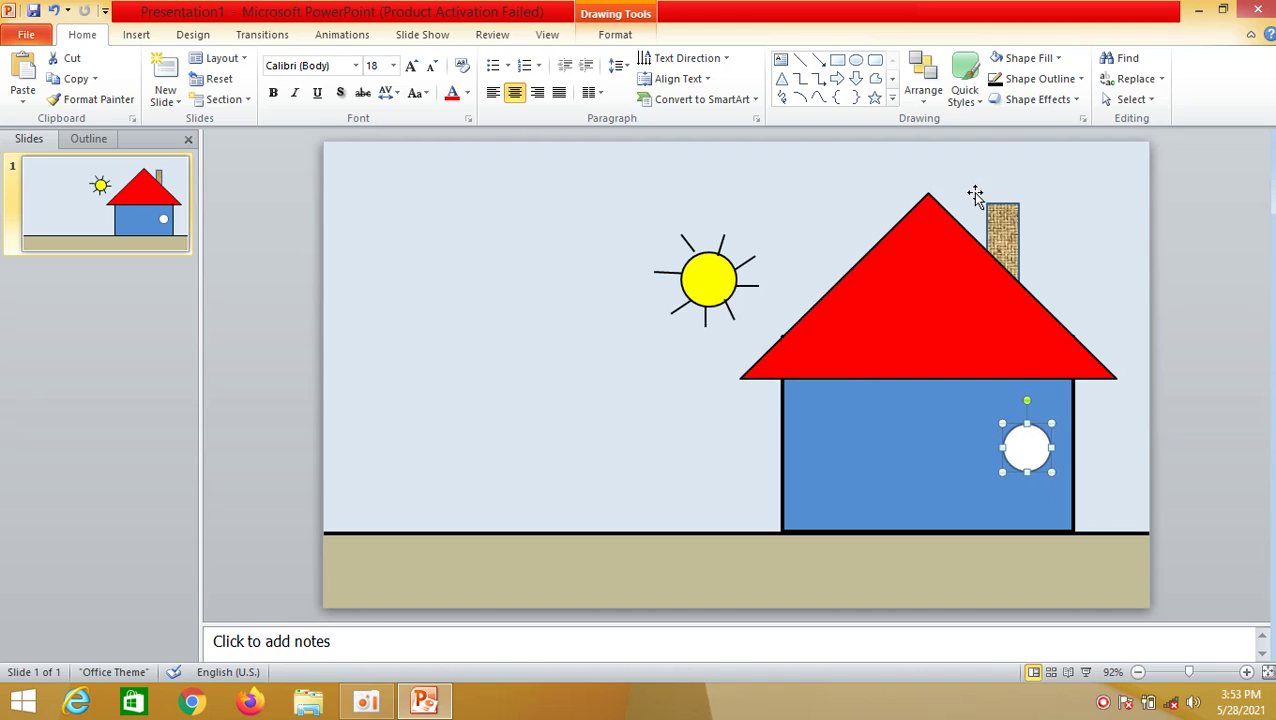
Thicken the round window's black outline.
{"action": "left_click", "coordinate": [1040, 79]}
{"action": "mouse_move", "coordinate": [1016, 285]}
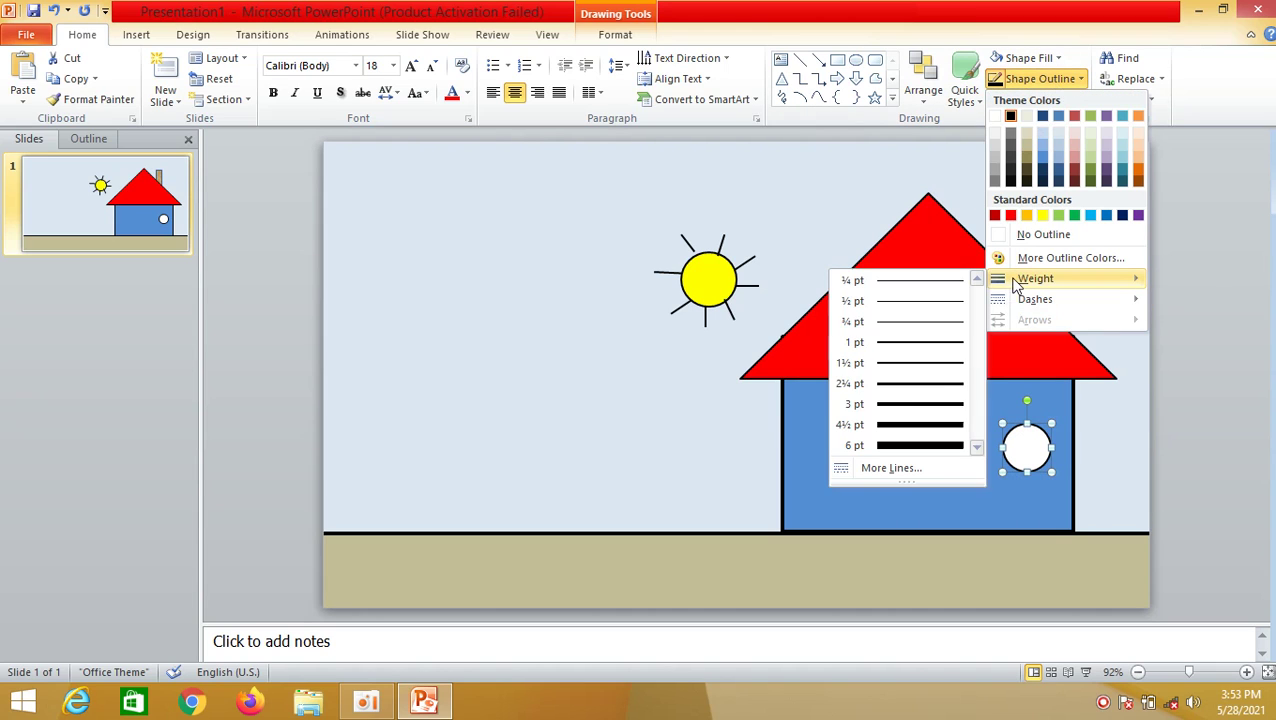
{"action": "left_click", "coordinate": [906, 386]}
{"action": "left_click", "coordinate": [1200, 472]}
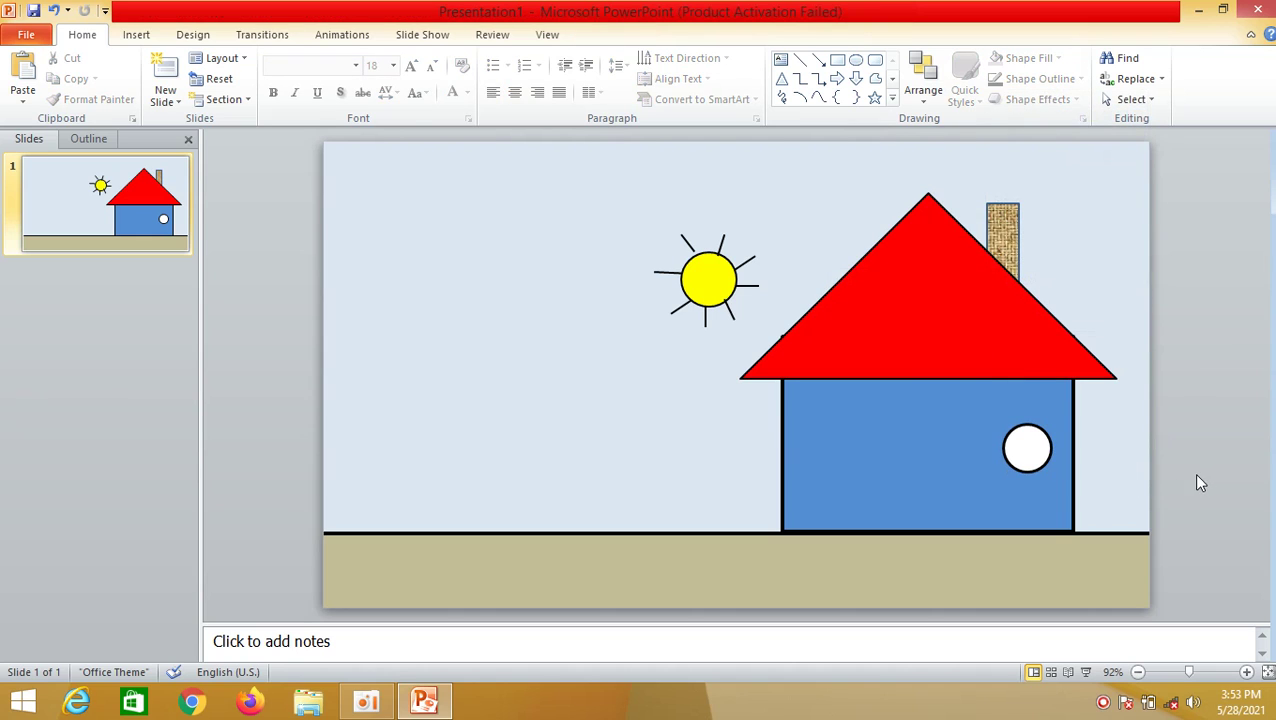
Draw a white triangle with a thick black outline on the left of the house wall.
{"action": "left_click", "coordinate": [781, 80]}
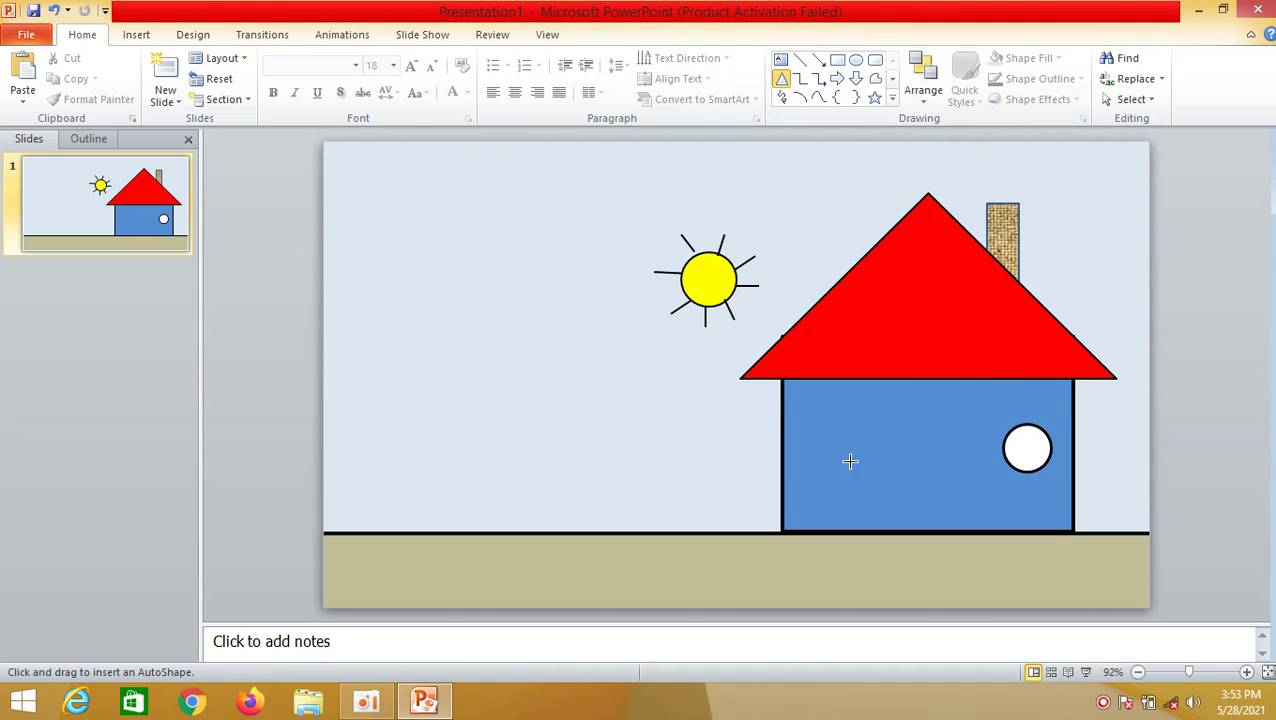
{"action": "left_click_drag", "start_coordinate": [834, 465], "coordinate": [888, 414]}
{"action": "mouse_move", "coordinate": [891, 415]}
{"action": "left_mouse_down"}
{"action": "mouse_move", "coordinate": [902, 424]}
{"action": "mouse_move", "coordinate": [865, 456]}
{"action": "left_mouse_up"}
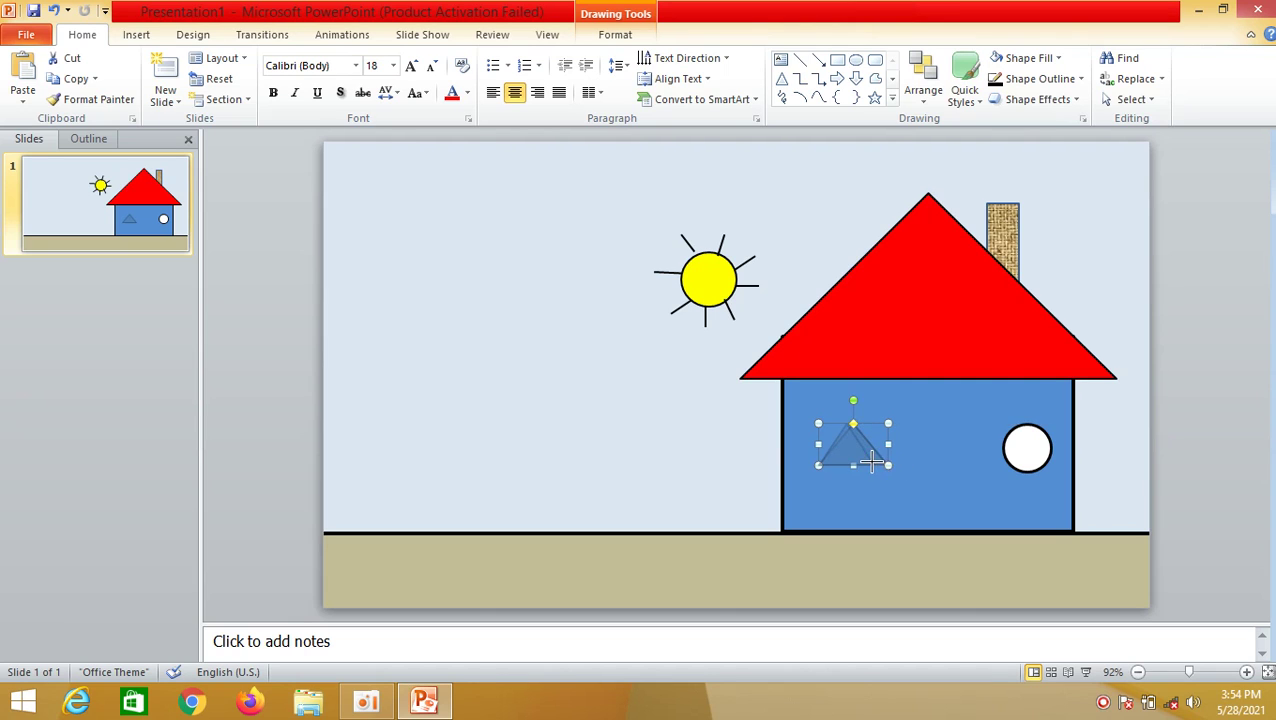
{"action": "left_click", "coordinate": [995, 57]}
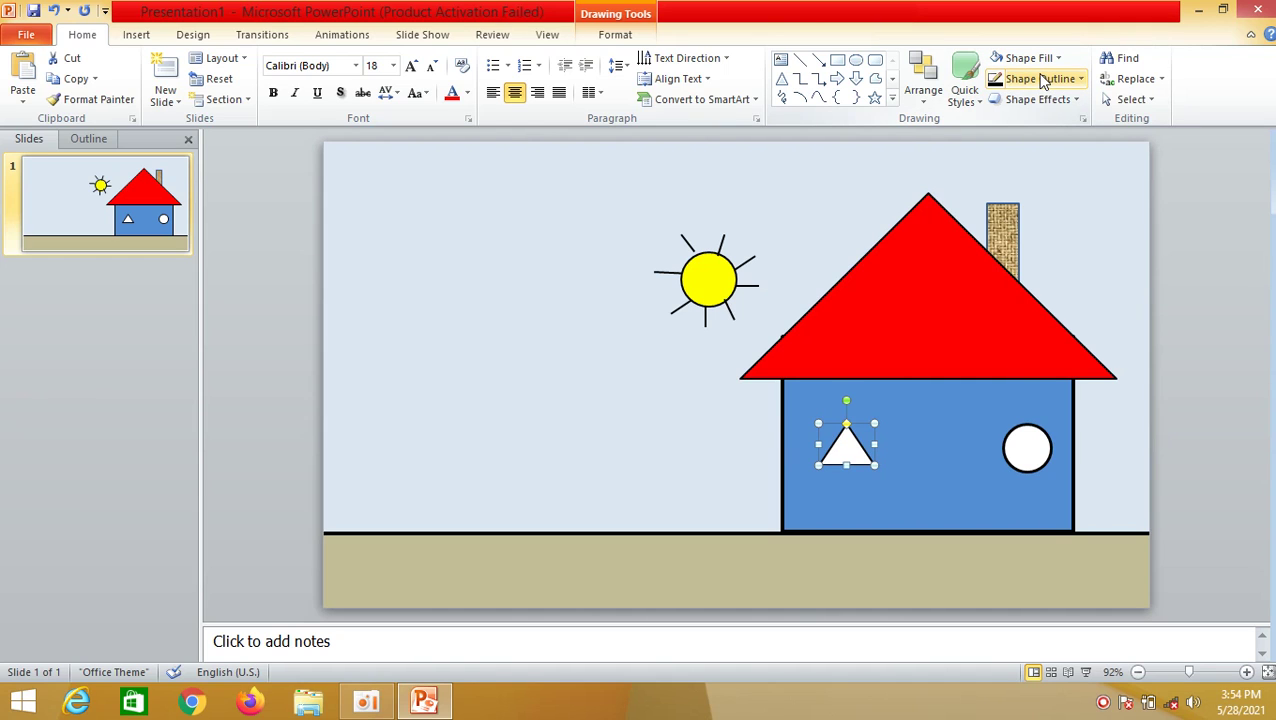
{"action": "left_click", "coordinate": [1040, 80]}
{"action": "mouse_move", "coordinate": [1035, 282]}
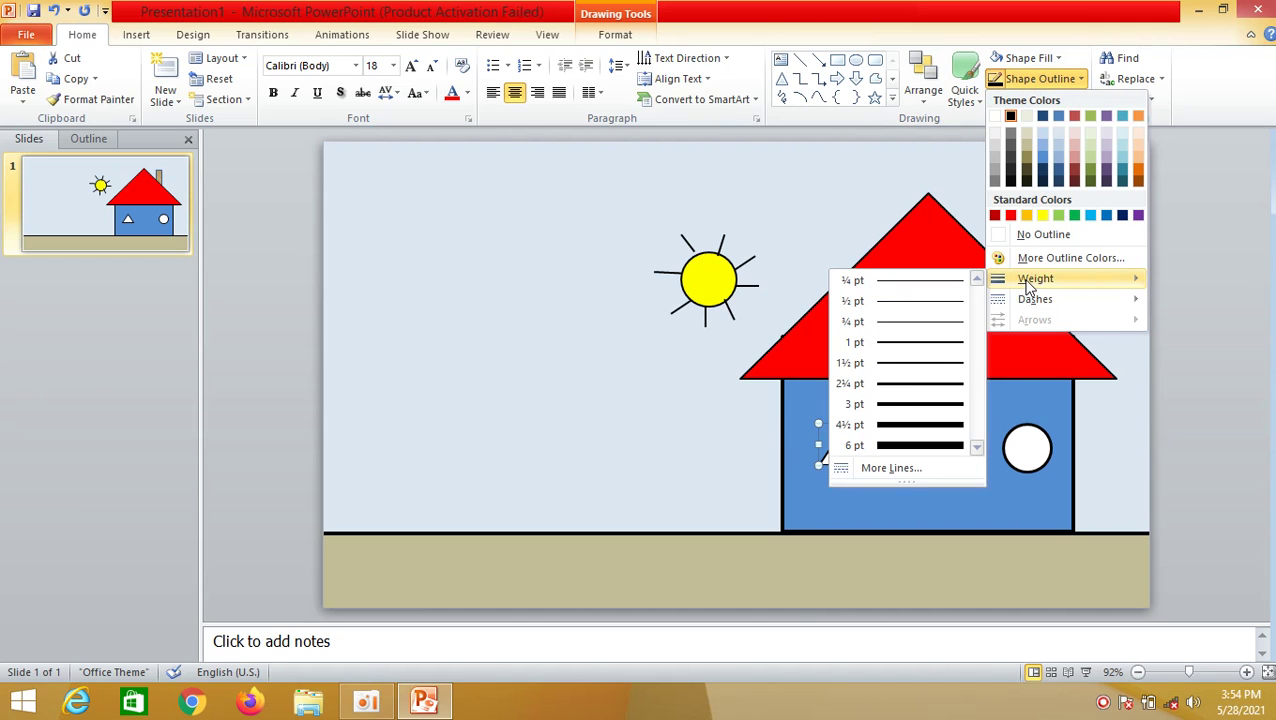
{"action": "left_click", "coordinate": [909, 381]}
{"action": "left_click", "coordinate": [1168, 452]}
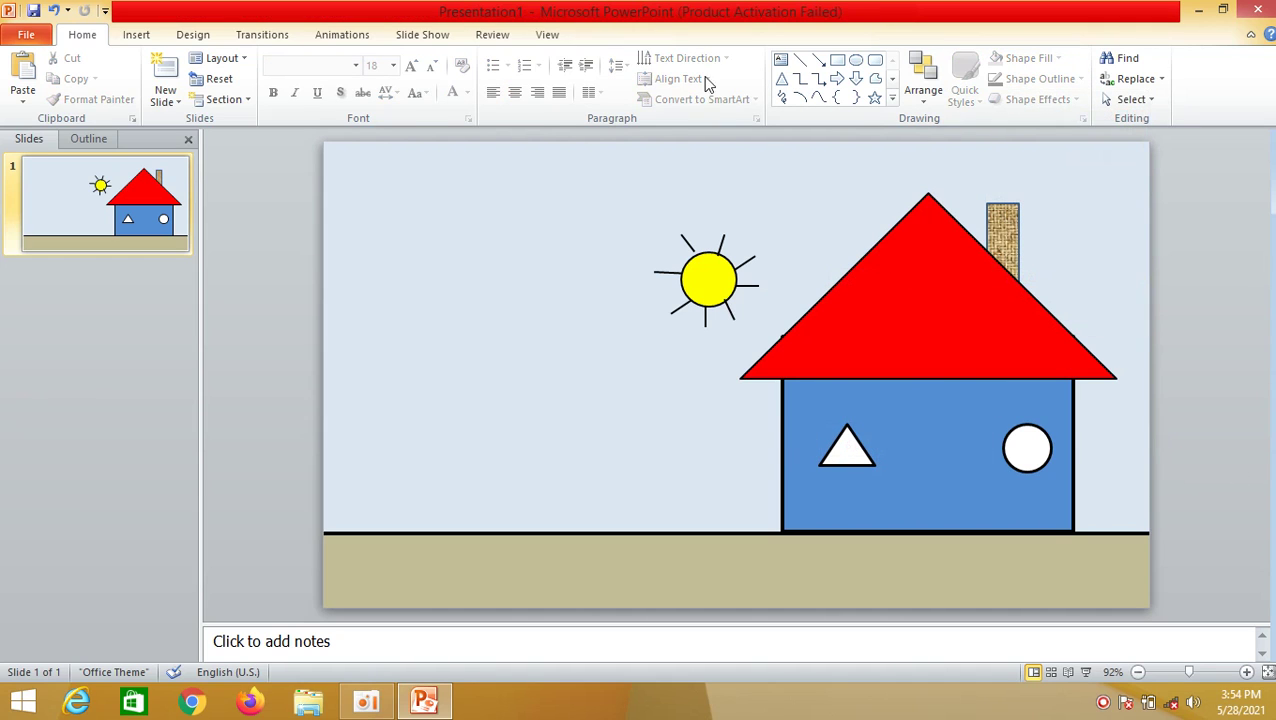
{"action": "left_click", "coordinate": [838, 62]}
Draw a white rectangle door with a 3 pt outline at the house's bottom centre, then shorten it.
{"action": "left_click_drag", "start_coordinate": [910, 411], "coordinate": [968, 532]}
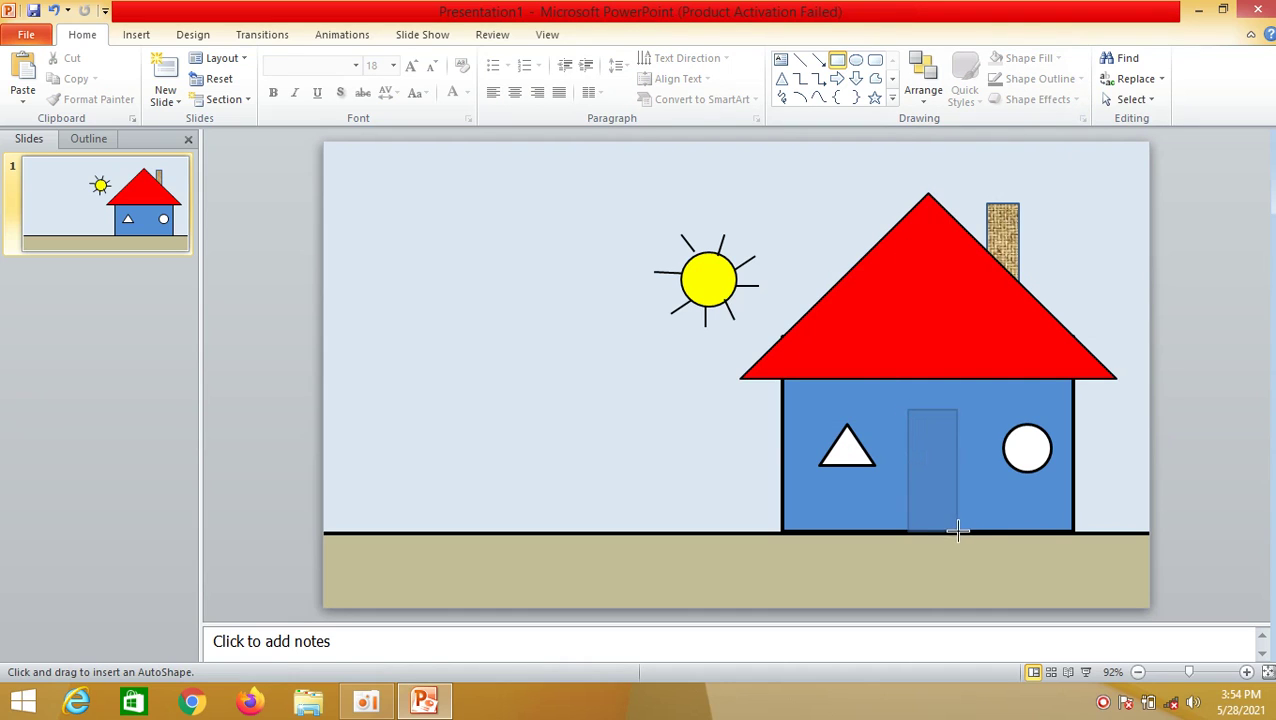
{"action": "left_click_drag", "start_coordinate": [966, 532], "coordinate": [963, 532]}
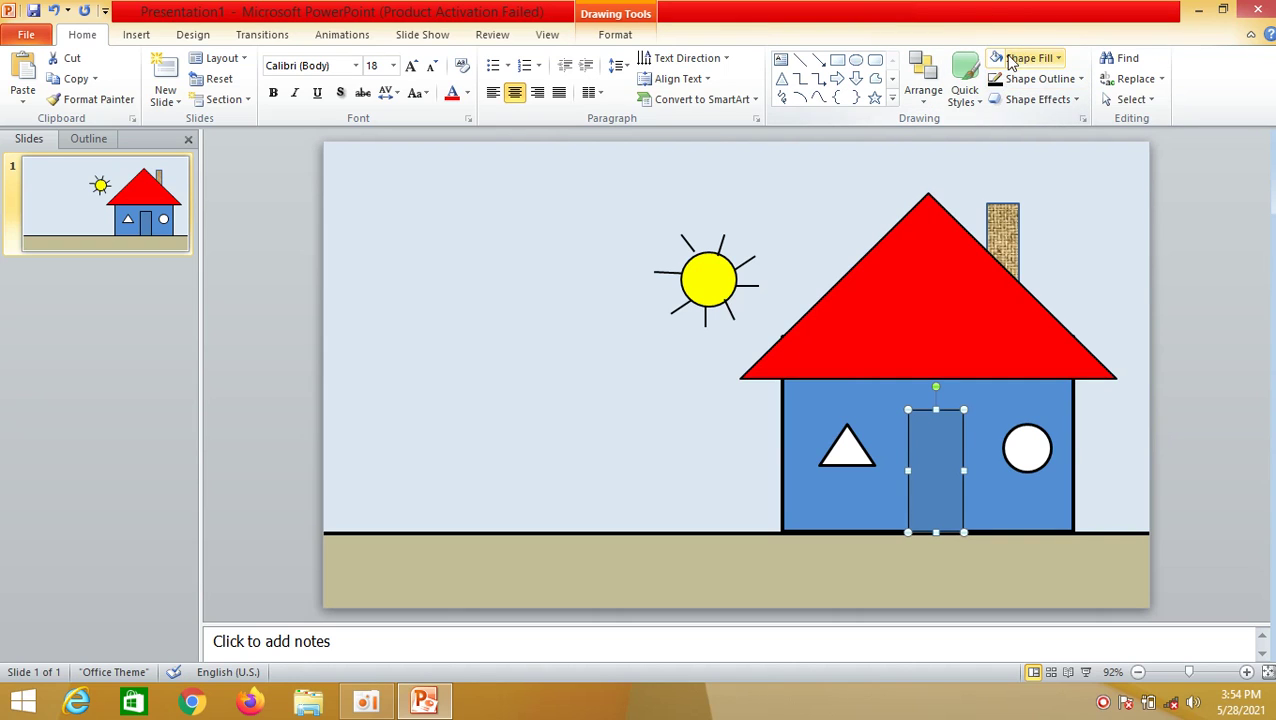
{"action": "left_click", "coordinate": [1008, 60]}
{"action": "left_click", "coordinate": [1066, 80]}
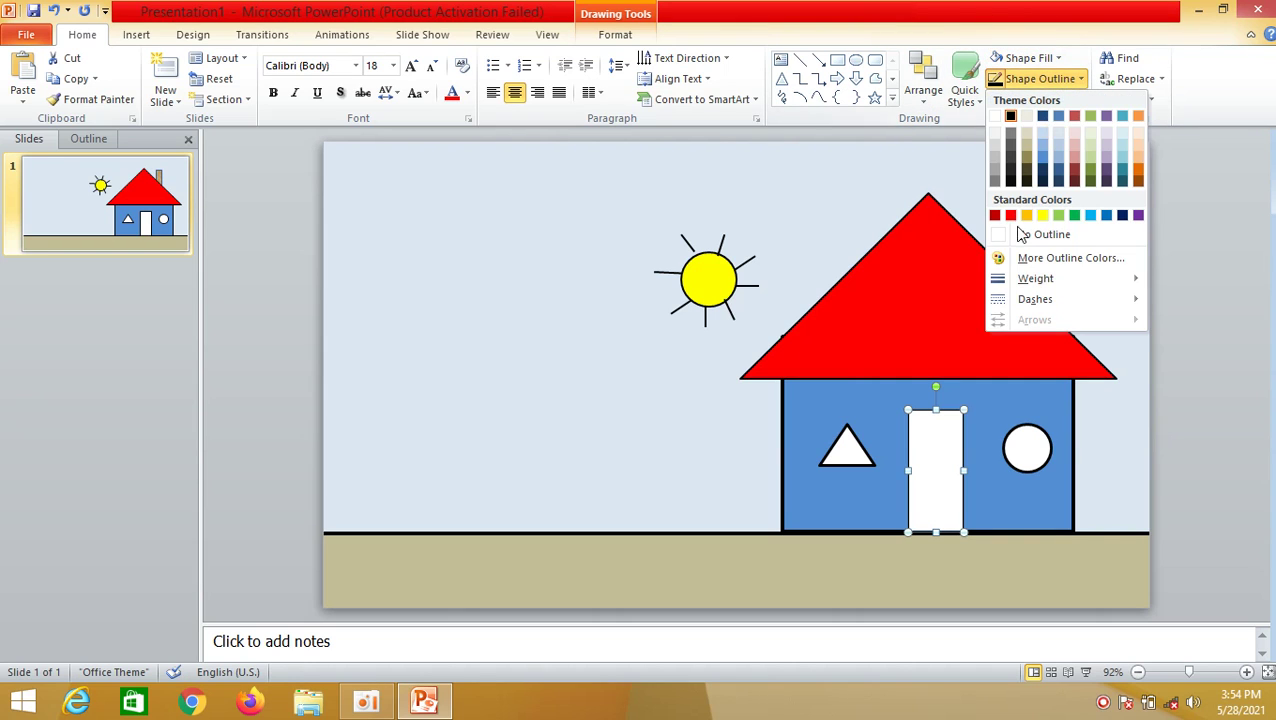
{"action": "mouse_move", "coordinate": [1035, 288]}
{"action": "left_click", "coordinate": [926, 404]}
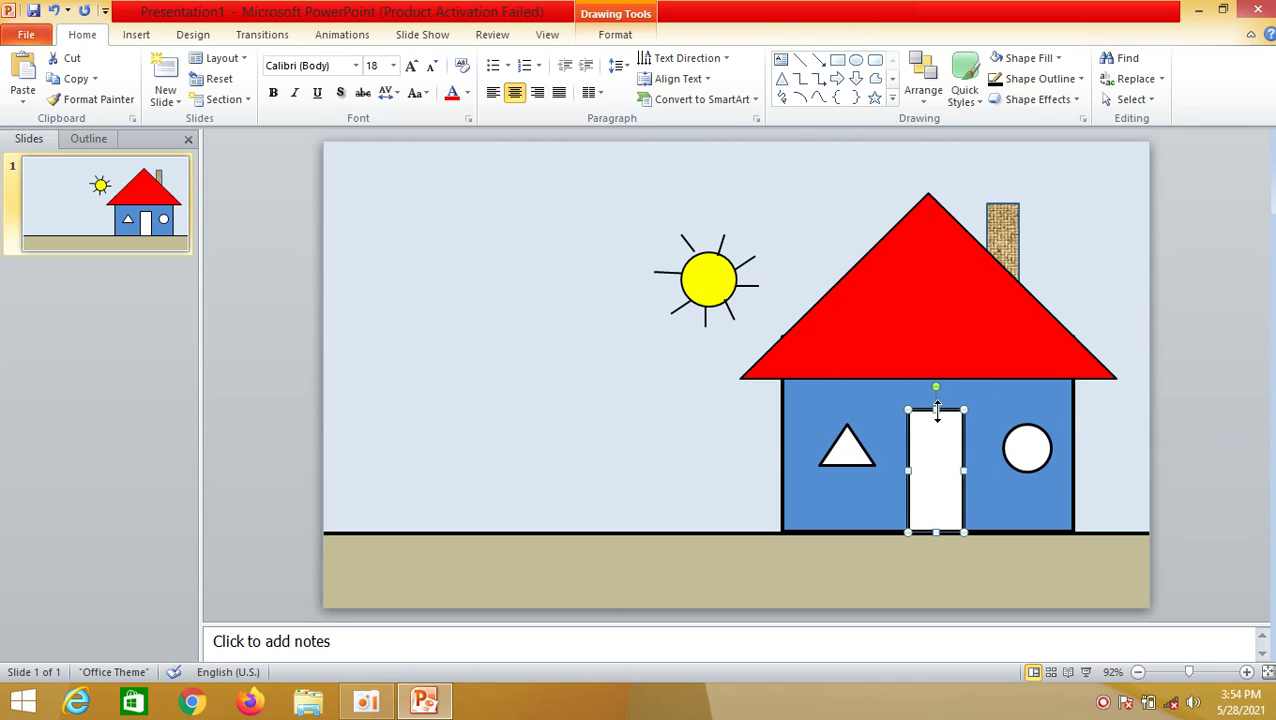
{"action": "left_click_drag", "start_coordinate": [935, 410], "coordinate": [935, 424]}
{"action": "left_click", "coordinate": [1212, 448]}
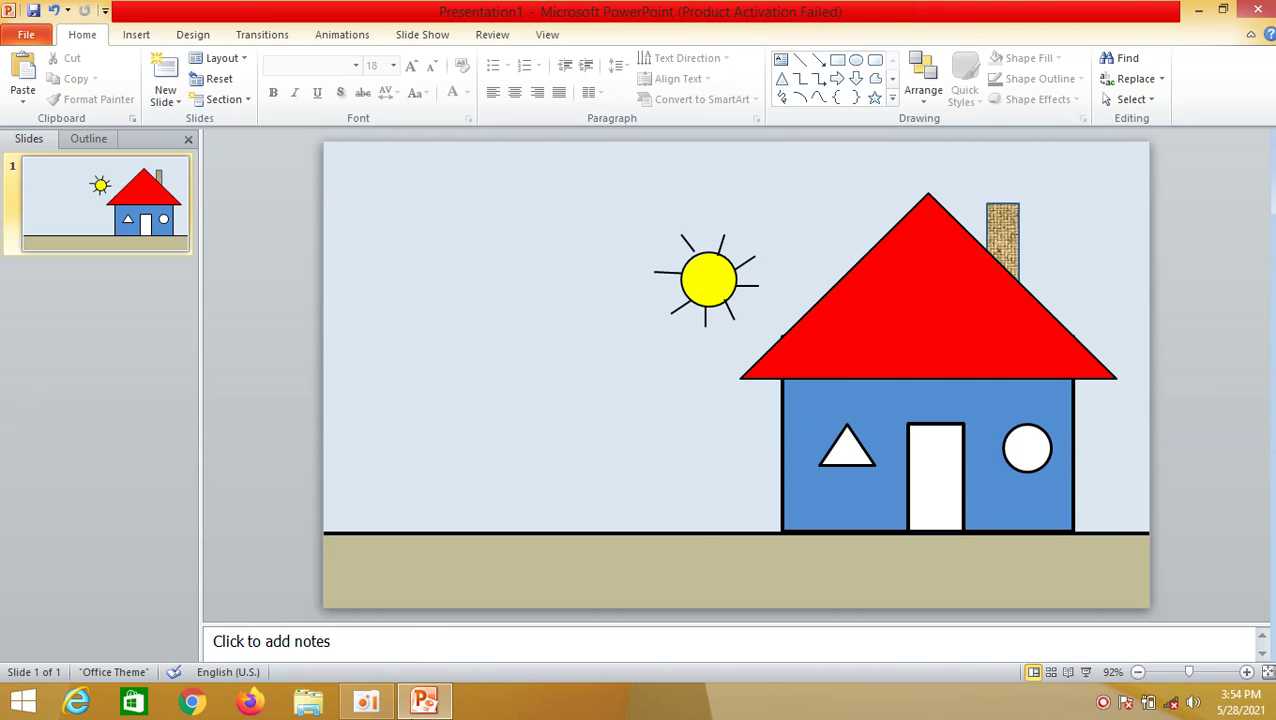
Draw a tall thin brown rectangle with a darker outline on the ground at the slide's left.
{"action": "left_click", "coordinate": [838, 60]}
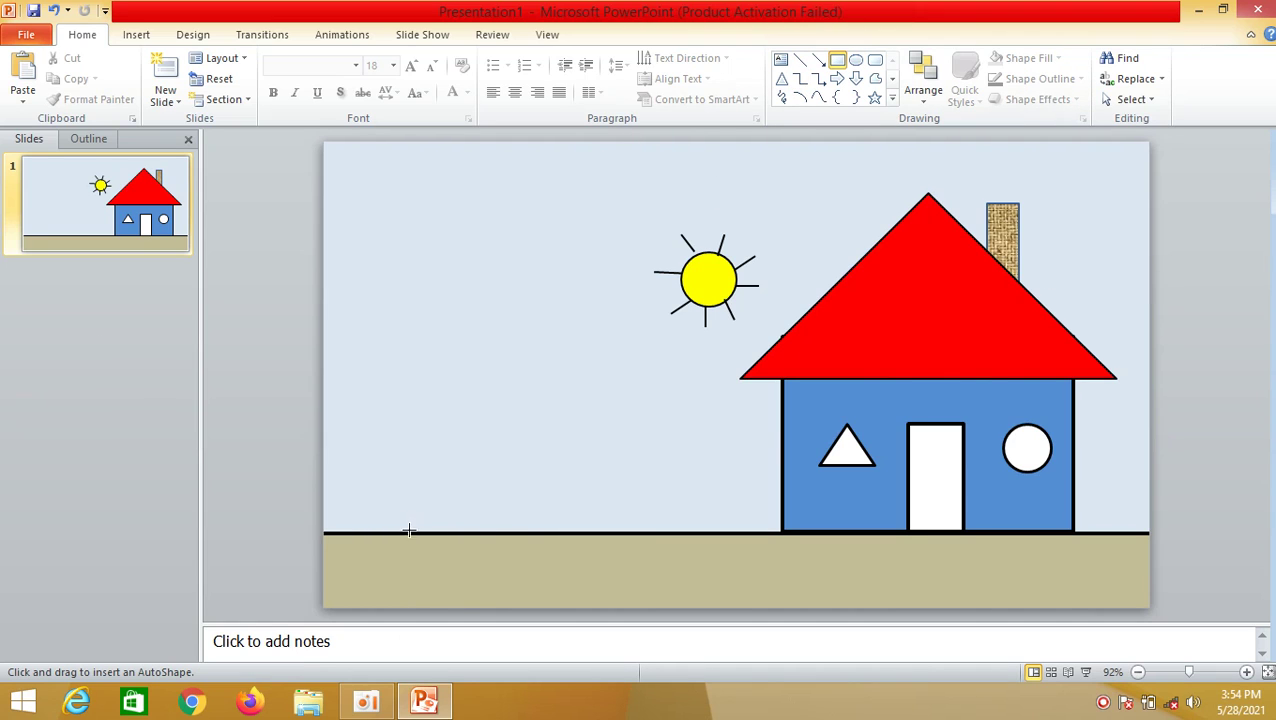
{"action": "mouse_move", "coordinate": [413, 534]}
{"action": "left_mouse_down"}
{"action": "mouse_move", "coordinate": [442, 390]}
{"action": "mouse_move", "coordinate": [434, 416]}
{"action": "left_mouse_up"}
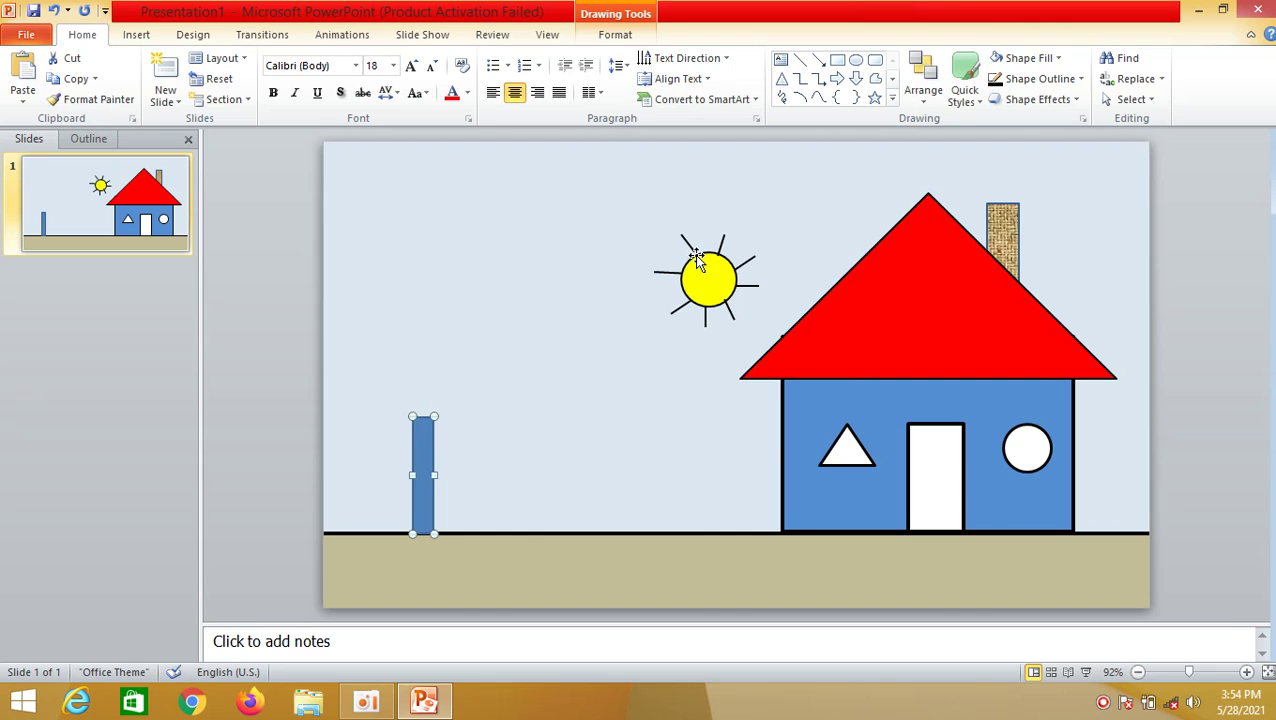
{"action": "left_click", "coordinate": [1030, 58]}
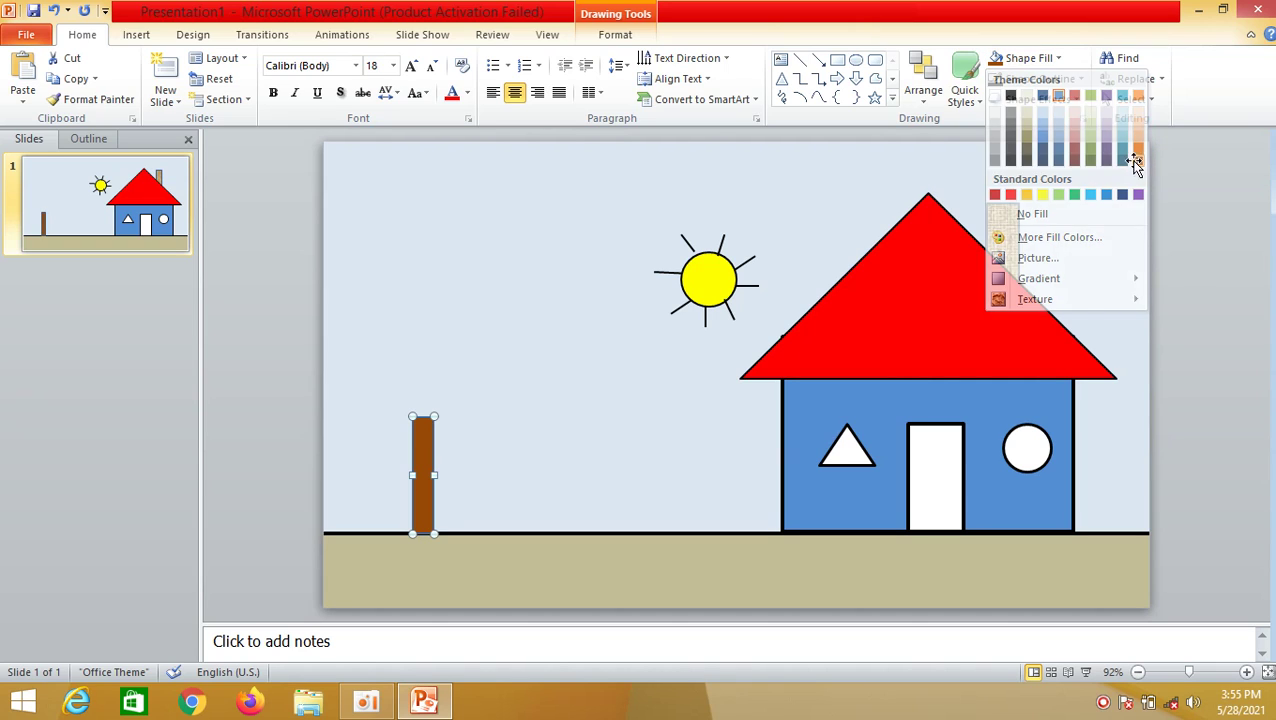
{"action": "left_click", "coordinate": [1137, 166]}
{"action": "left_click", "coordinate": [1040, 78]}
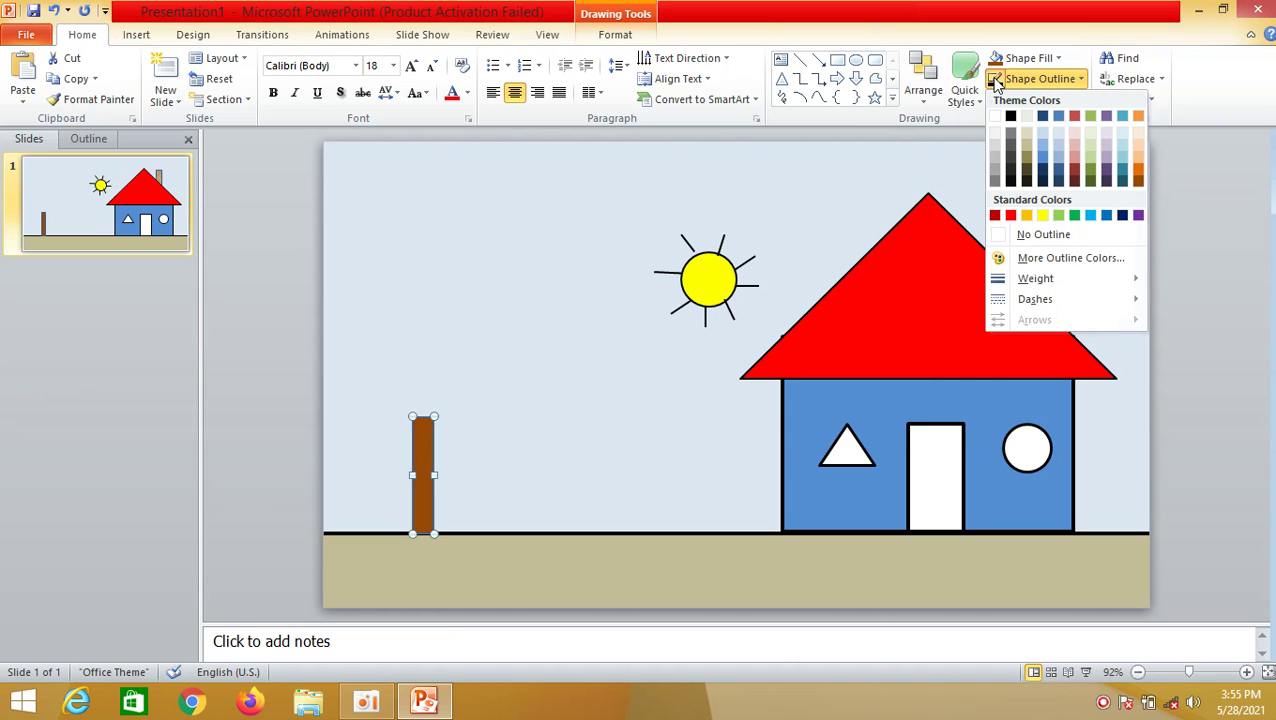
{"action": "left_click", "coordinate": [995, 82]}
{"action": "left_click", "coordinate": [1201, 423]}
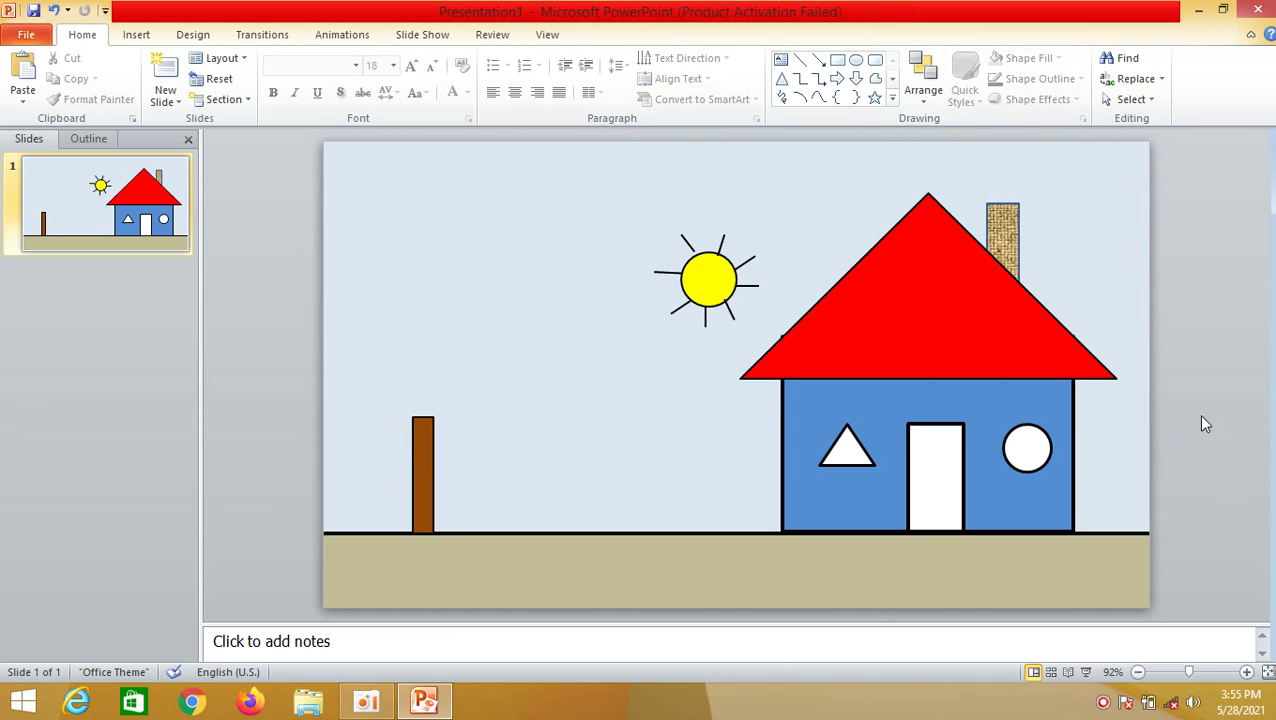
Draw a cloud shape over the left trunk and size it as a canopy.
{"action": "left_click", "coordinate": [893, 98]}
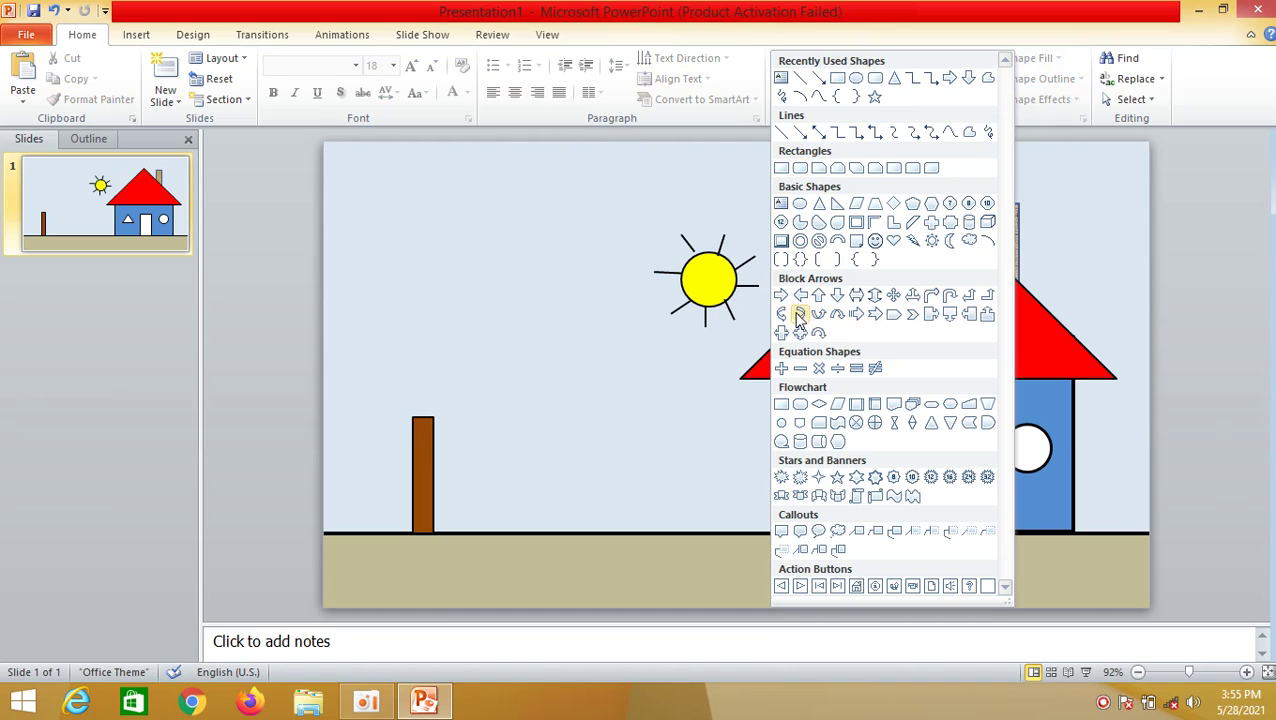
{"action": "left_click", "coordinate": [969, 241]}
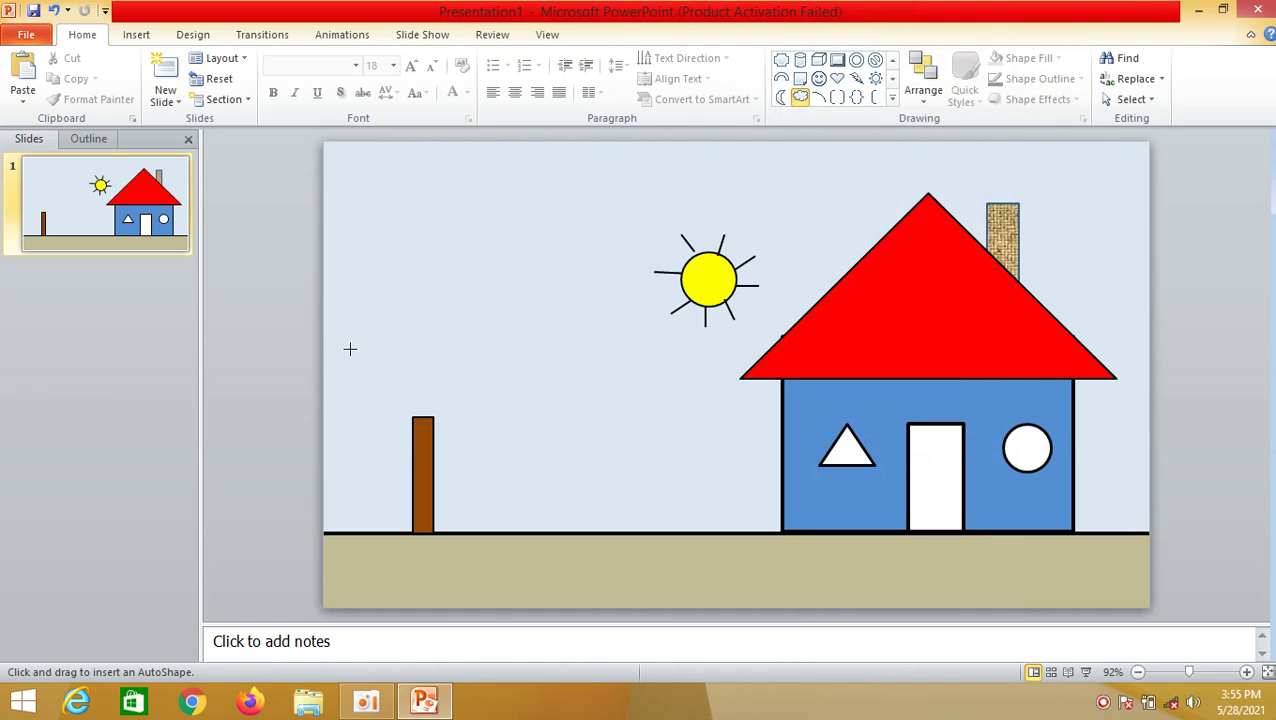
{"action": "mouse_move", "coordinate": [348, 350]}
{"action": "left_mouse_down"}
{"action": "mouse_move", "coordinate": [502, 486]}
{"action": "mouse_move", "coordinate": [524, 478]}
{"action": "left_mouse_up"}
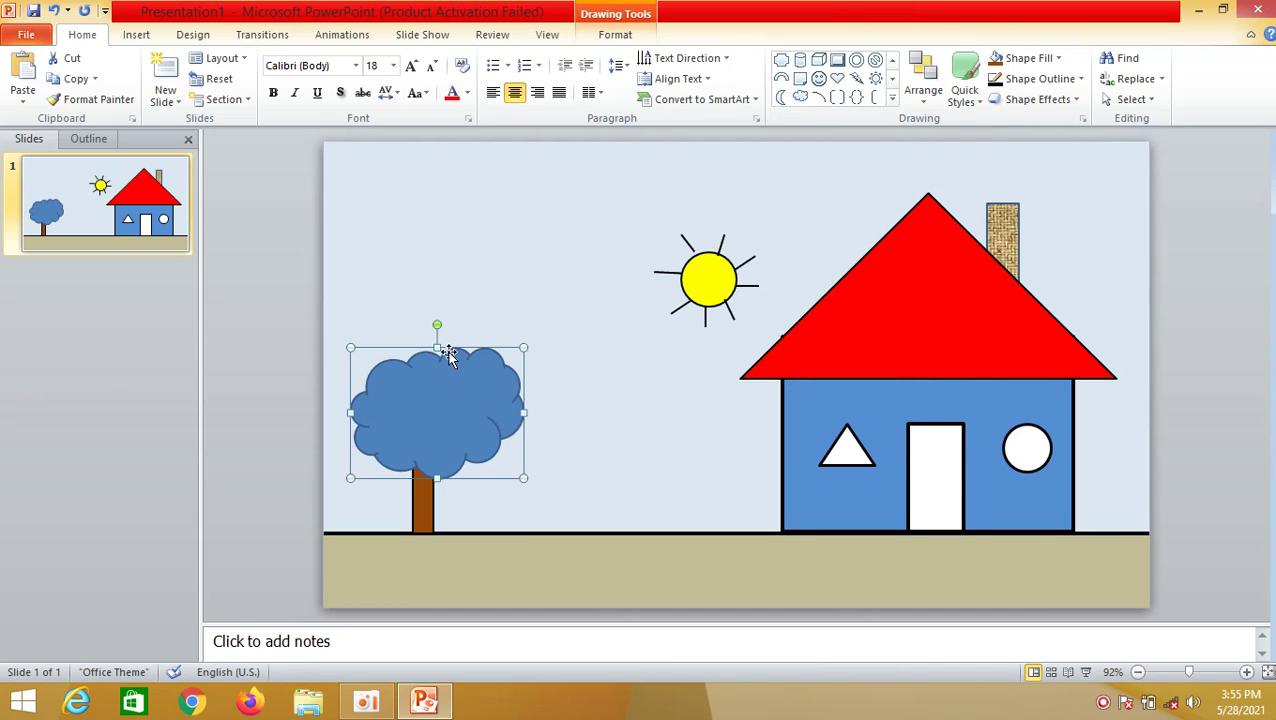
{"action": "left_click_drag", "start_coordinate": [437, 347], "coordinate": [385, 298]}
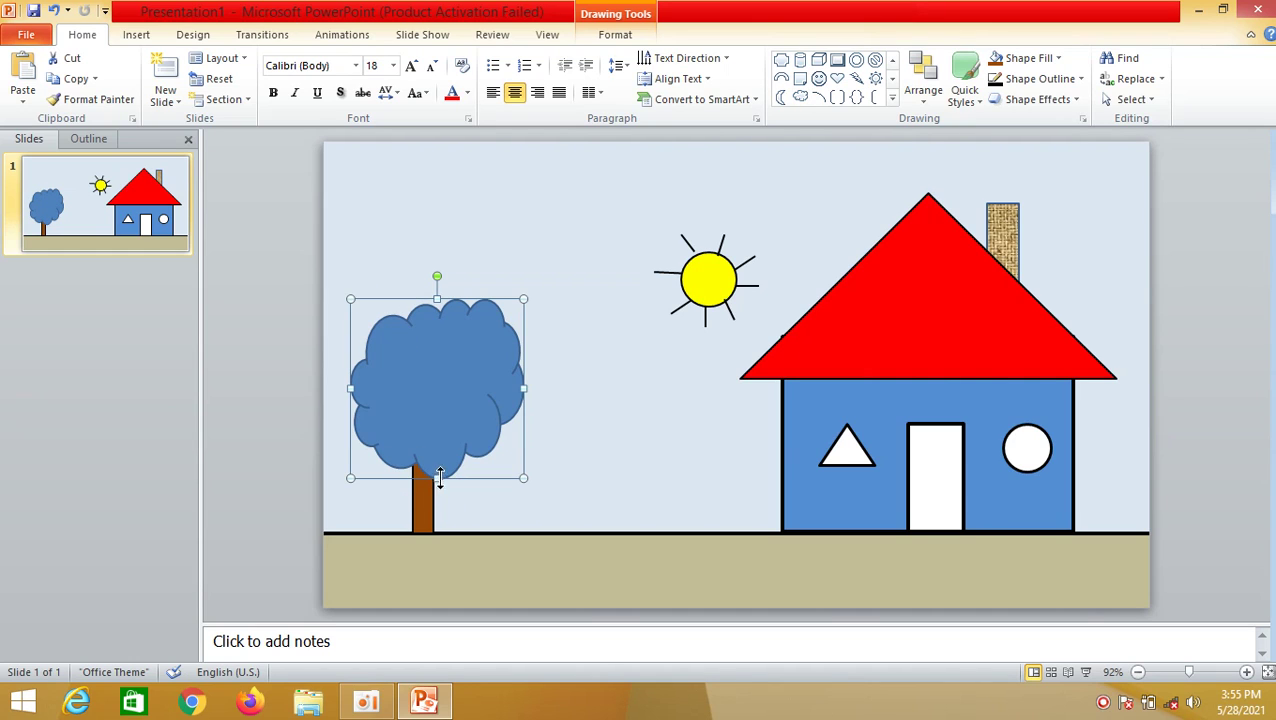
{"action": "left_click_drag", "start_coordinate": [437, 478], "coordinate": [433, 448]}
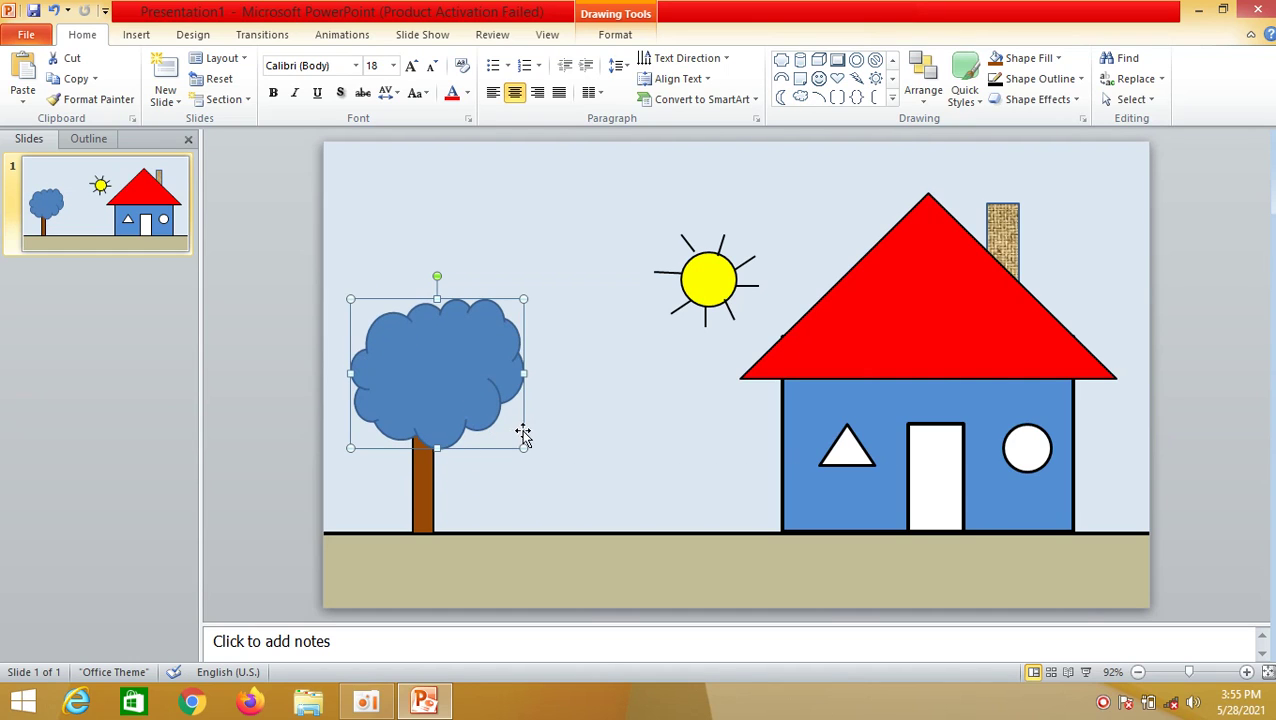
{"action": "left_click_drag", "start_coordinate": [521, 432], "coordinate": [507, 432]}
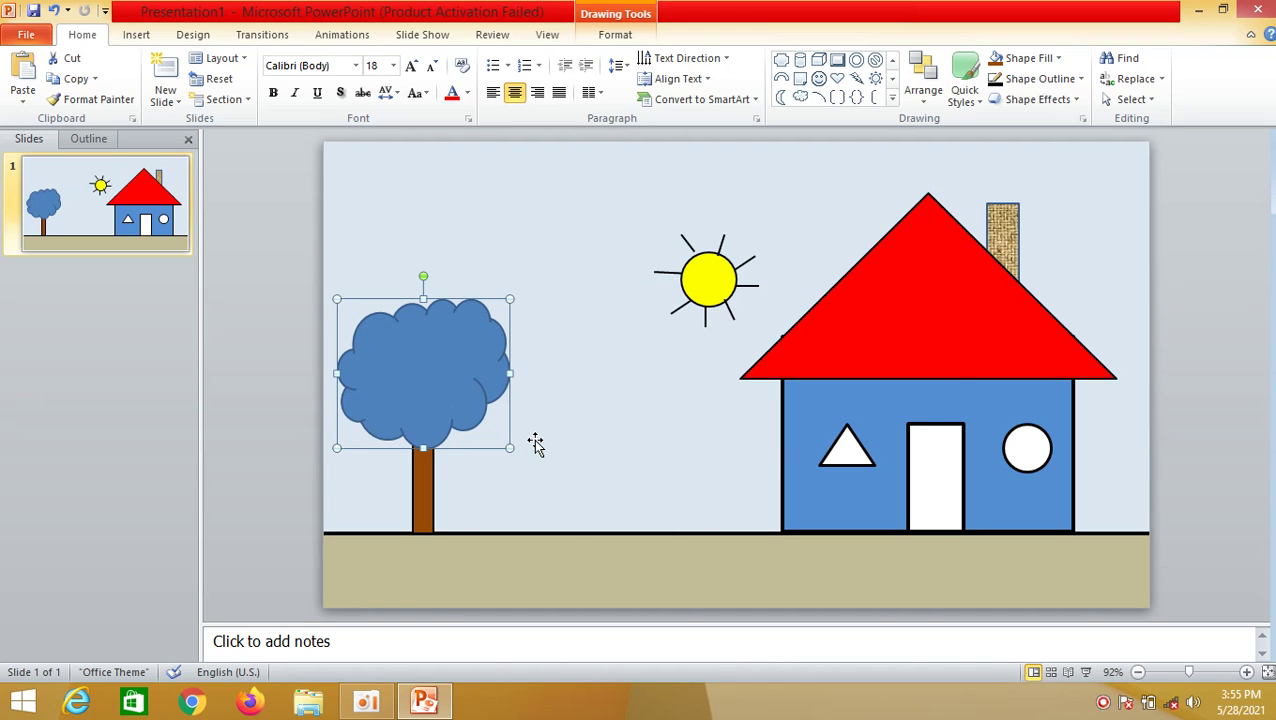
Fill the cloud canopy with custom green RGB 25, 243, 77.
{"action": "left_click", "coordinate": [1055, 58]}
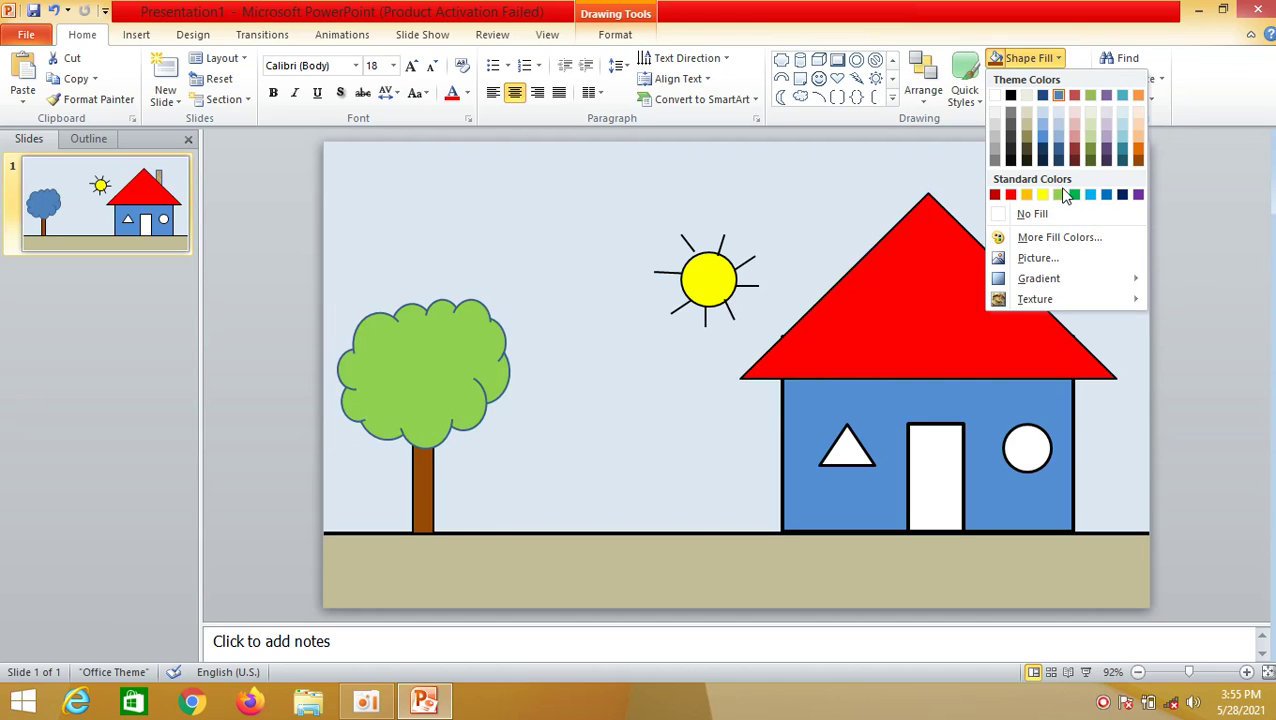
{"action": "left_click", "coordinate": [1053, 241]}
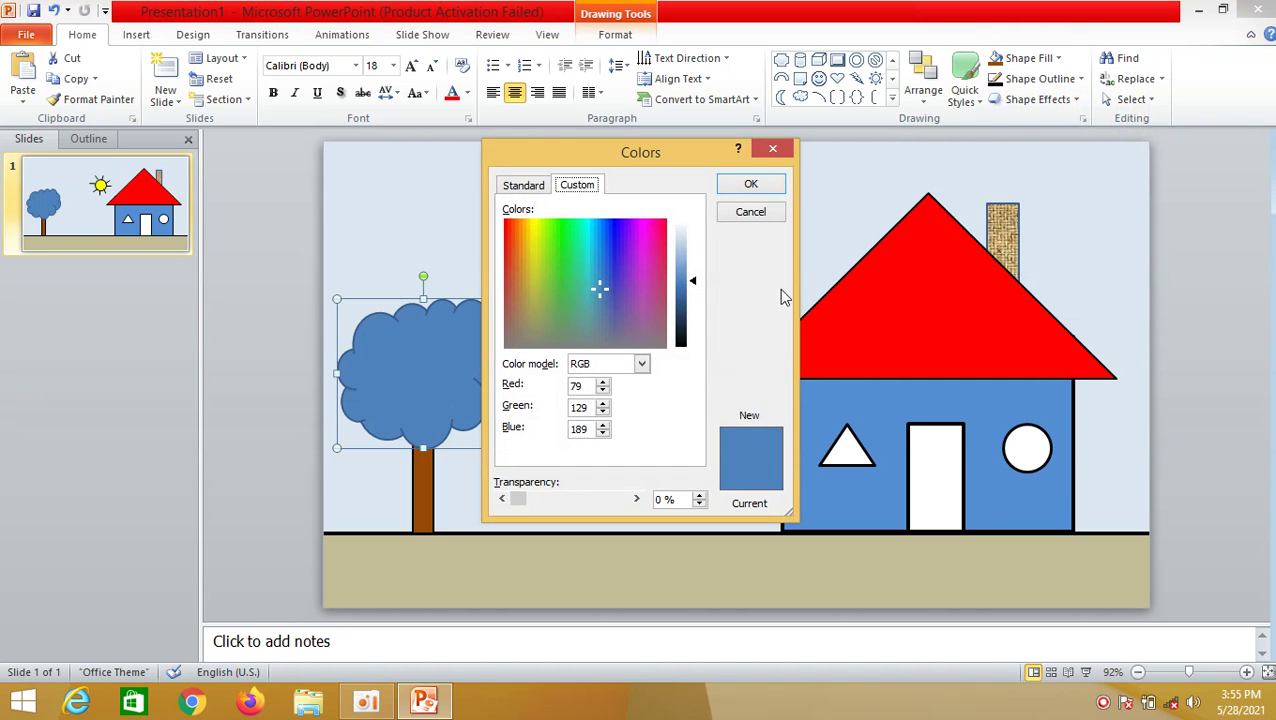
{"action": "left_click", "coordinate": [564, 232]}
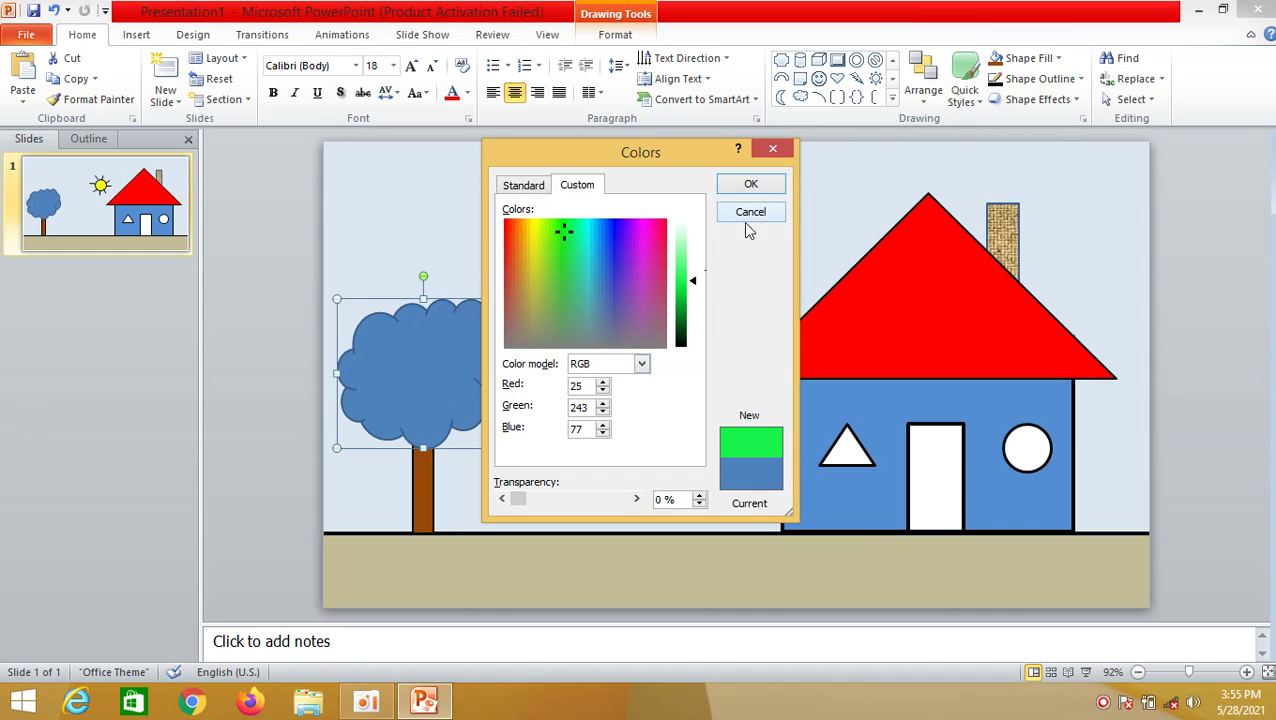
{"action": "left_click", "coordinate": [762, 187]}
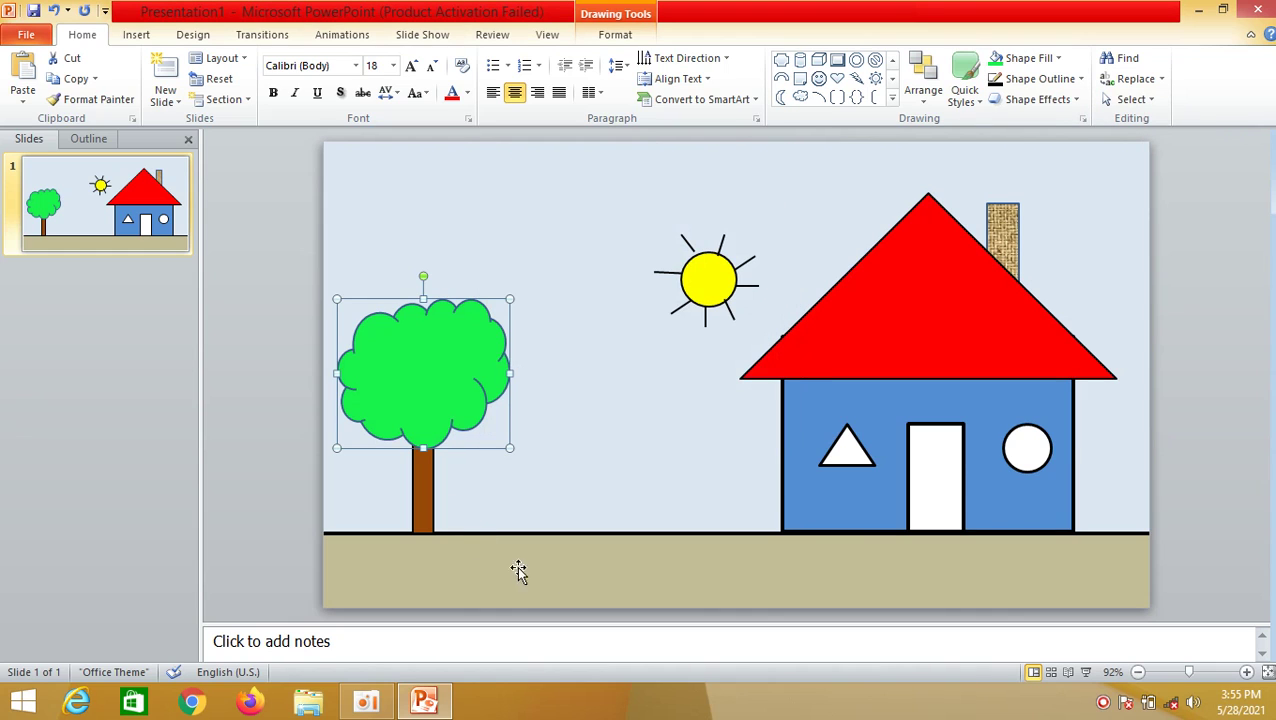
{"action": "left_click", "coordinate": [1243, 495]}
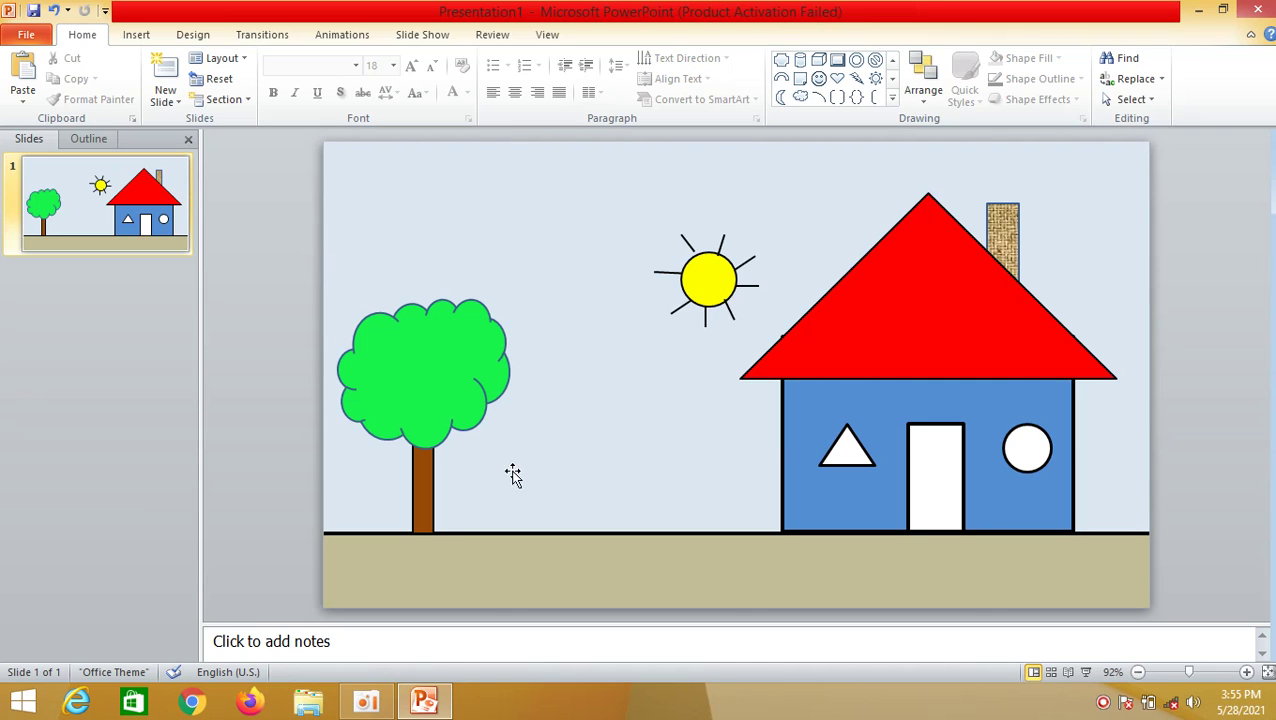
Copy and paste the tree trunk, placing the copy to the right, nearer the house.
{"action": "right_click", "coordinate": [430, 511]}
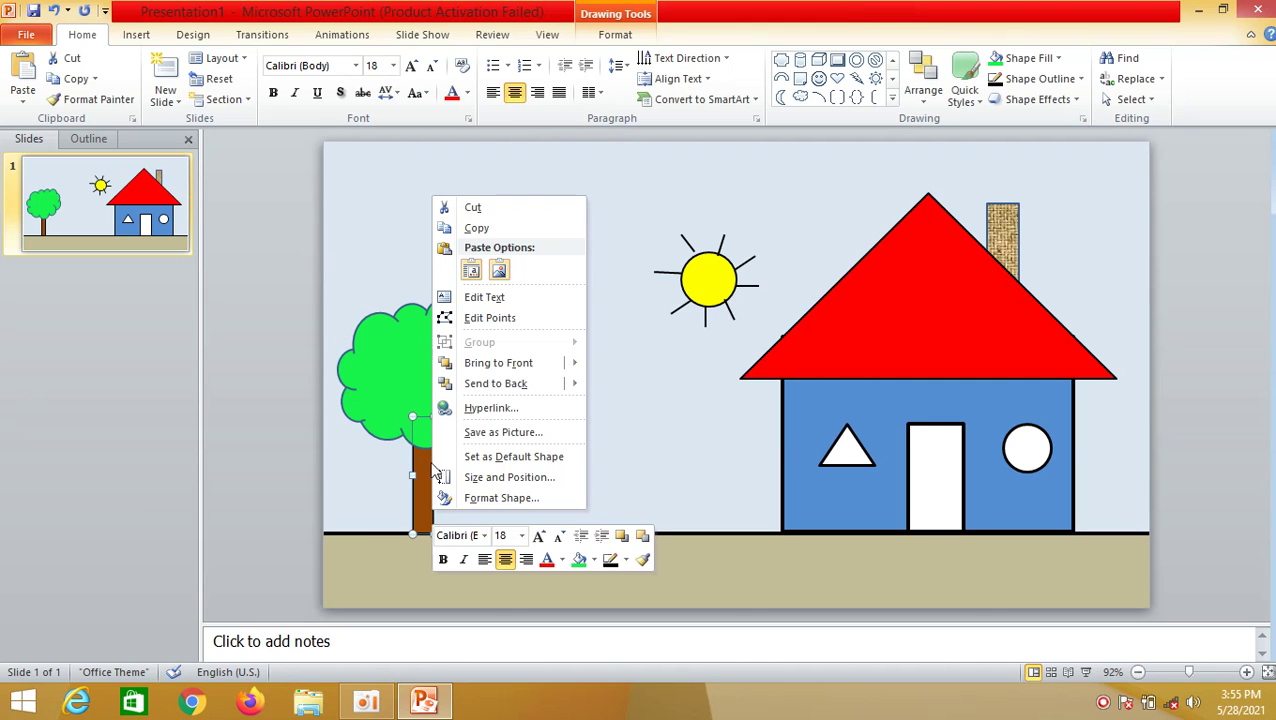
{"action": "left_click", "coordinate": [485, 232]}
{"action": "right_click", "coordinate": [487, 228]}
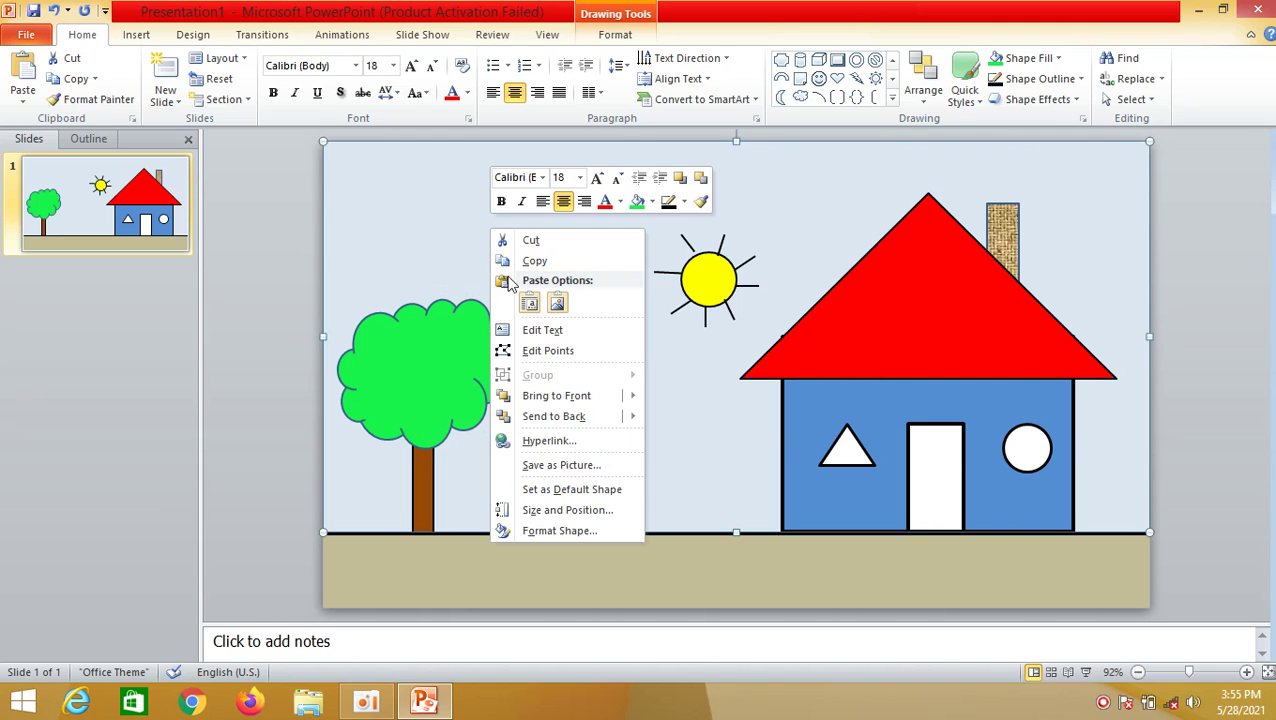
{"action": "left_click", "coordinate": [528, 301]}
{"action": "left_click_drag", "start_coordinate": [447, 515], "coordinate": [630, 499]}
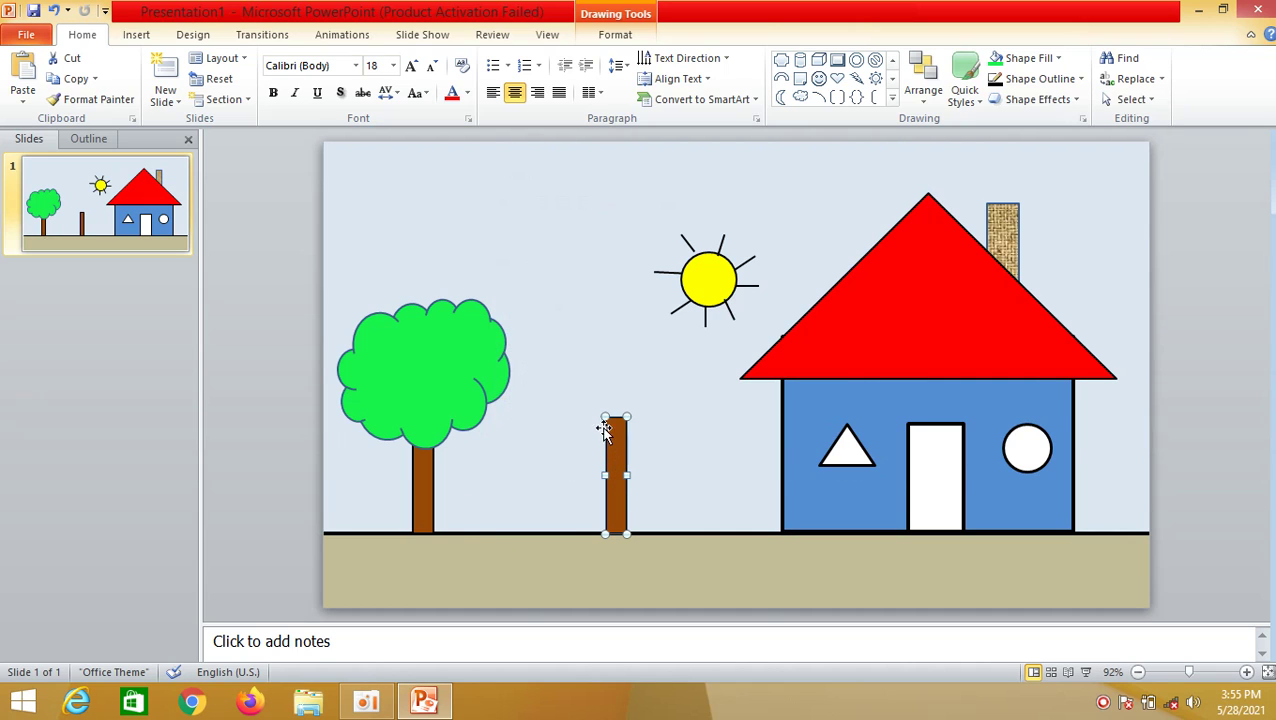
Copy the green canopy with source formatting and set it on the new trunk.
{"action": "right_click", "coordinate": [486, 426]}
{"action": "right_click", "coordinate": [359, 427]}
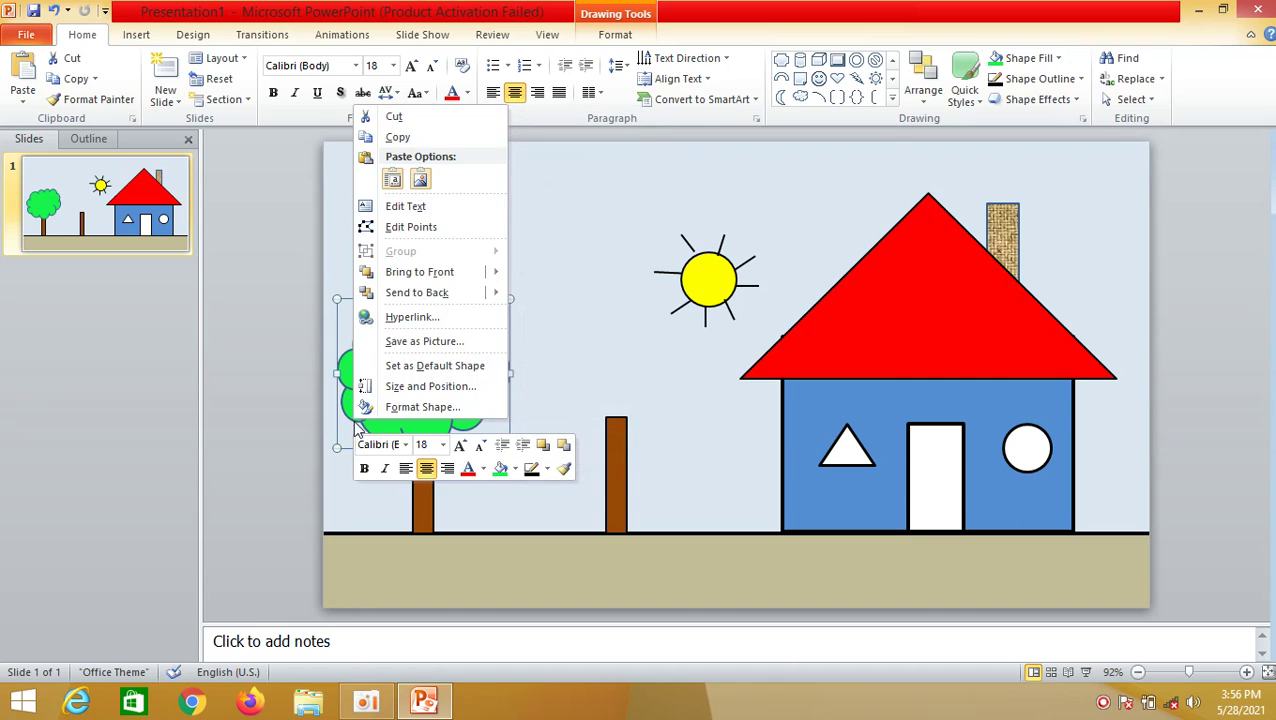
{"action": "left_click", "coordinate": [392, 137]}
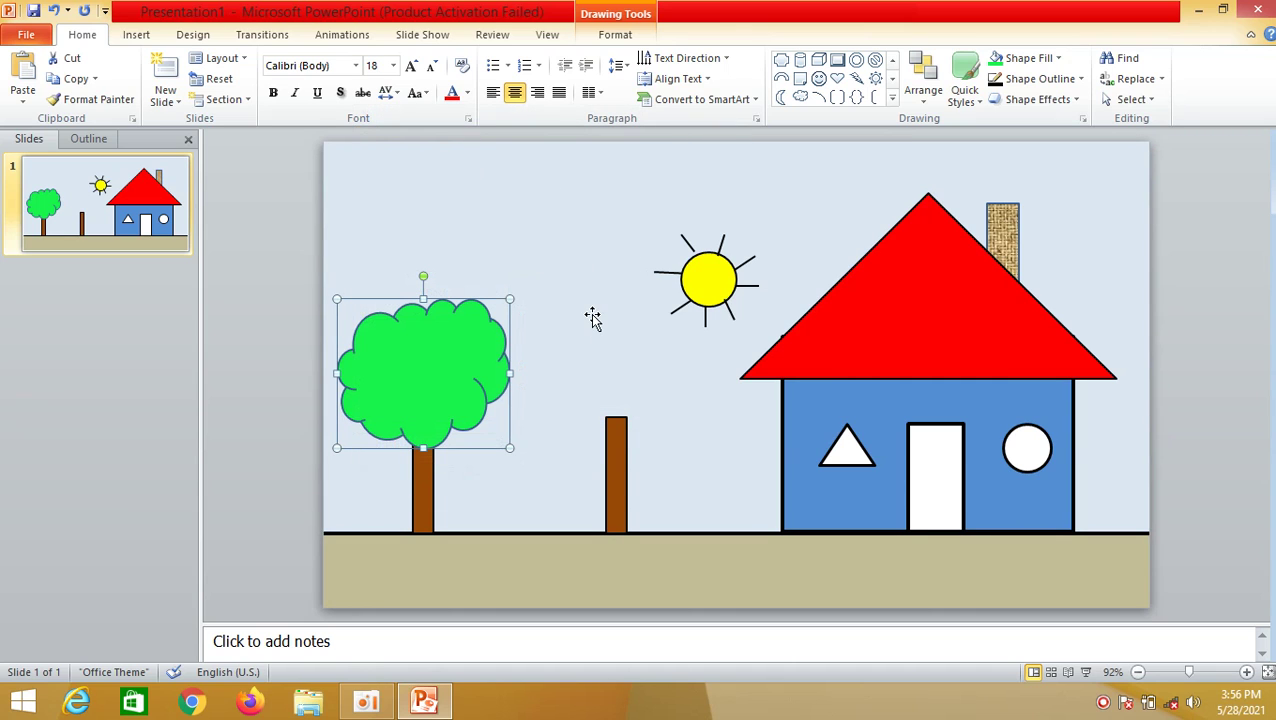
{"action": "right_click", "coordinate": [550, 194]}
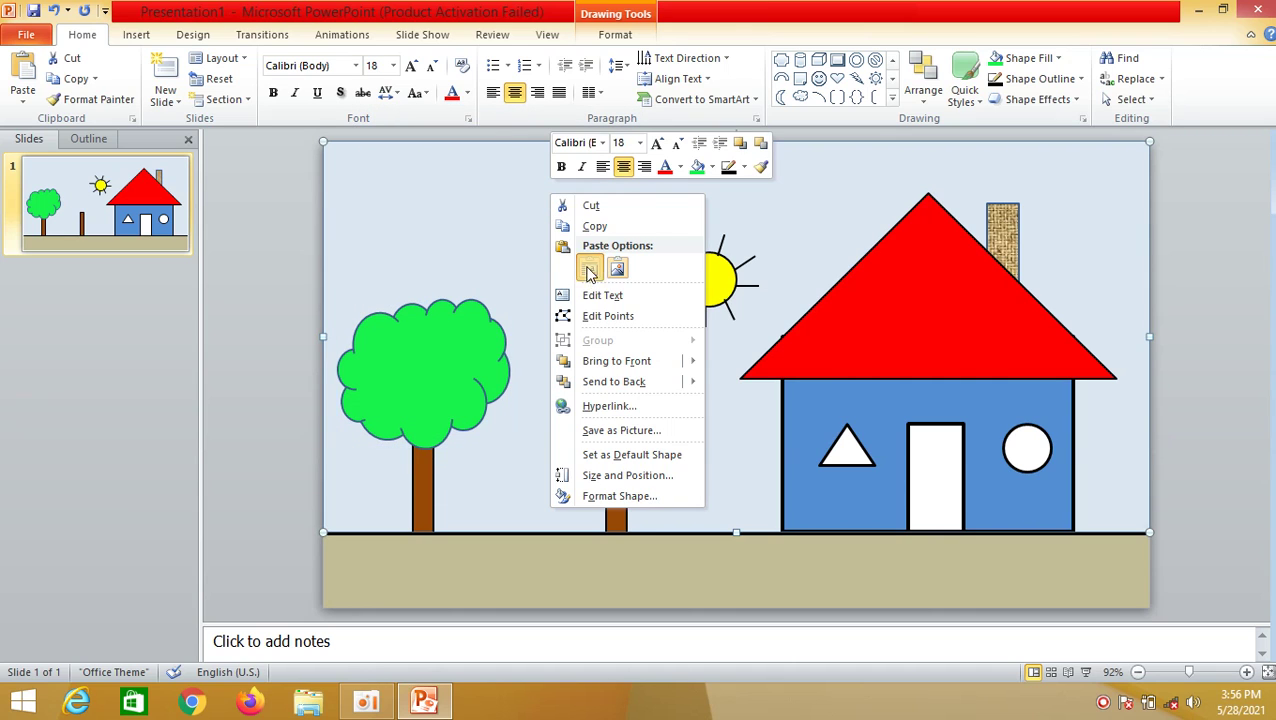
{"action": "left_click", "coordinate": [589, 272]}
{"action": "mouse_move", "coordinate": [516, 420]}
{"action": "left_mouse_down"}
{"action": "mouse_move", "coordinate": [672, 420]}
{"action": "mouse_move", "coordinate": [712, 399]}
{"action": "left_mouse_up"}
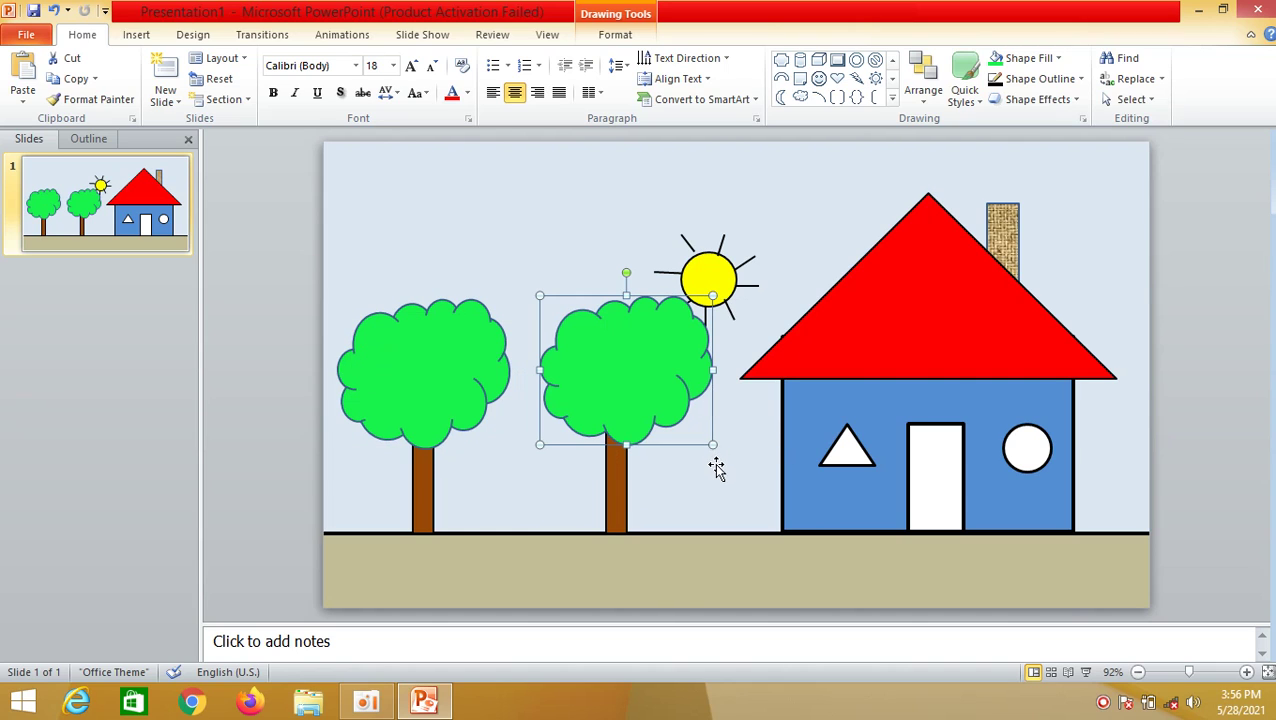
{"action": "left_click", "coordinate": [1221, 318]}
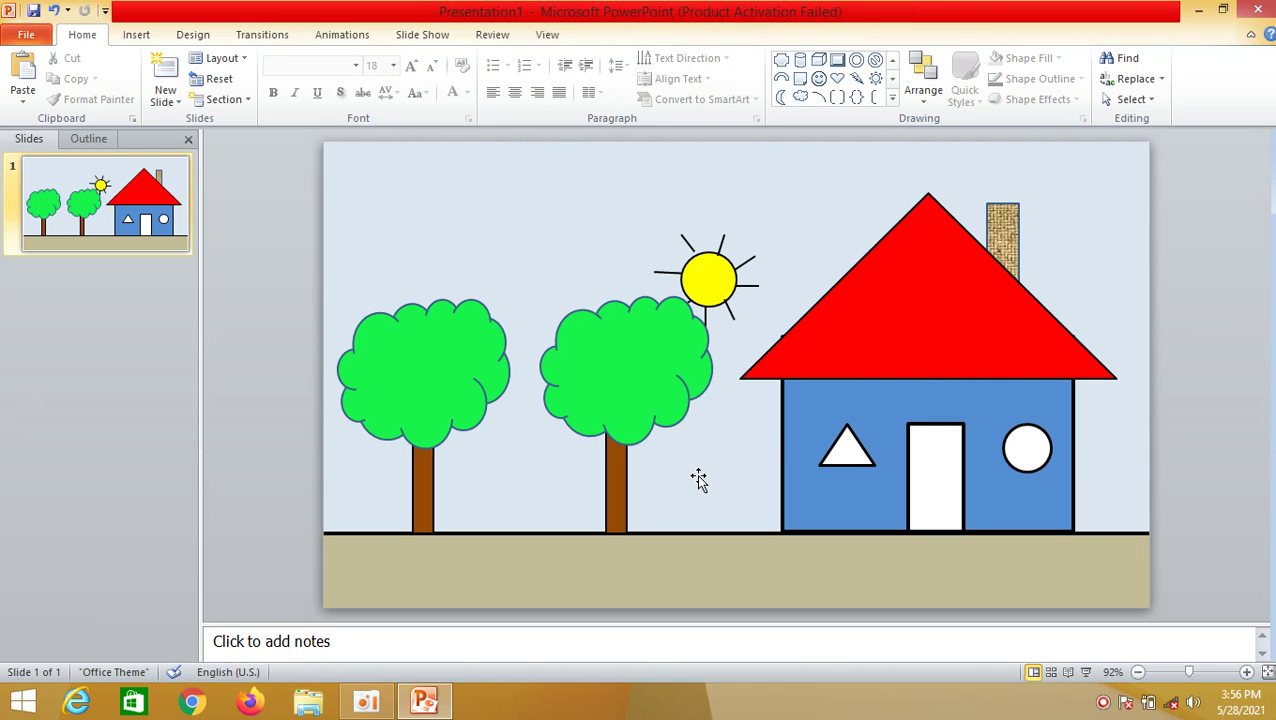
Start the slide show from the current slide.
{"action": "left_click", "coordinate": [420, 37]}
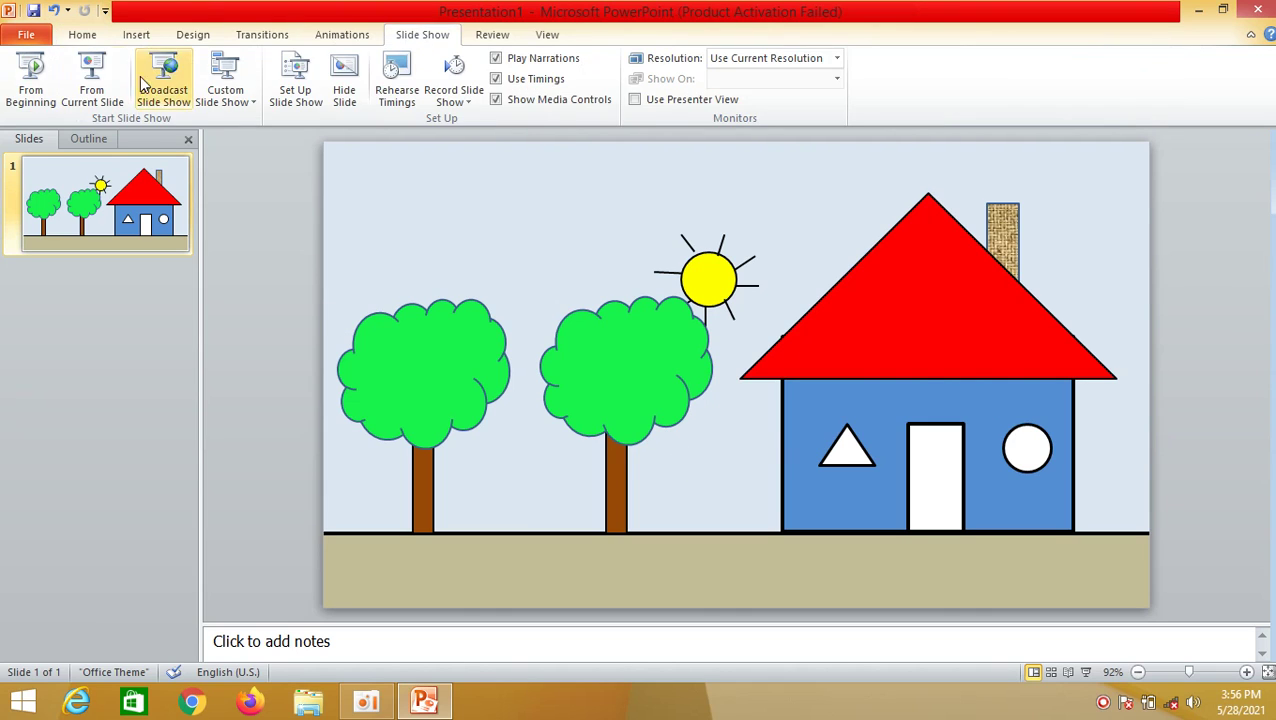
{"action": "left_click", "coordinate": [93, 86]}
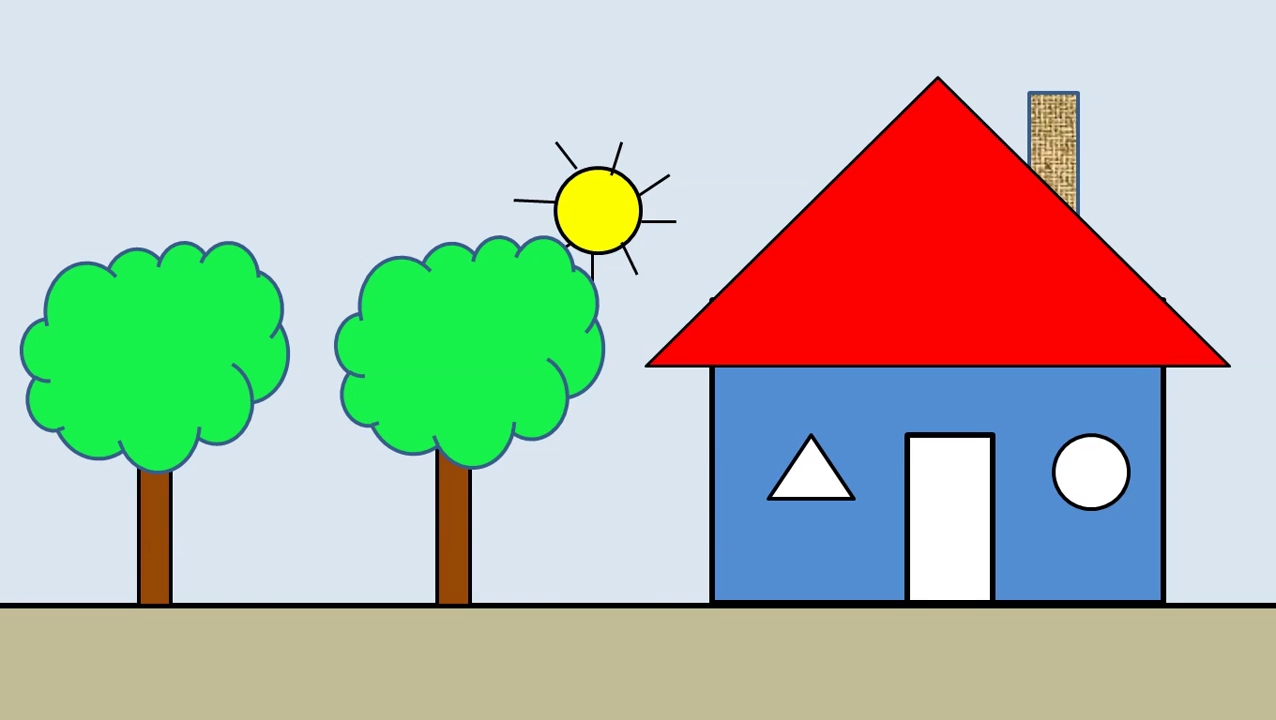